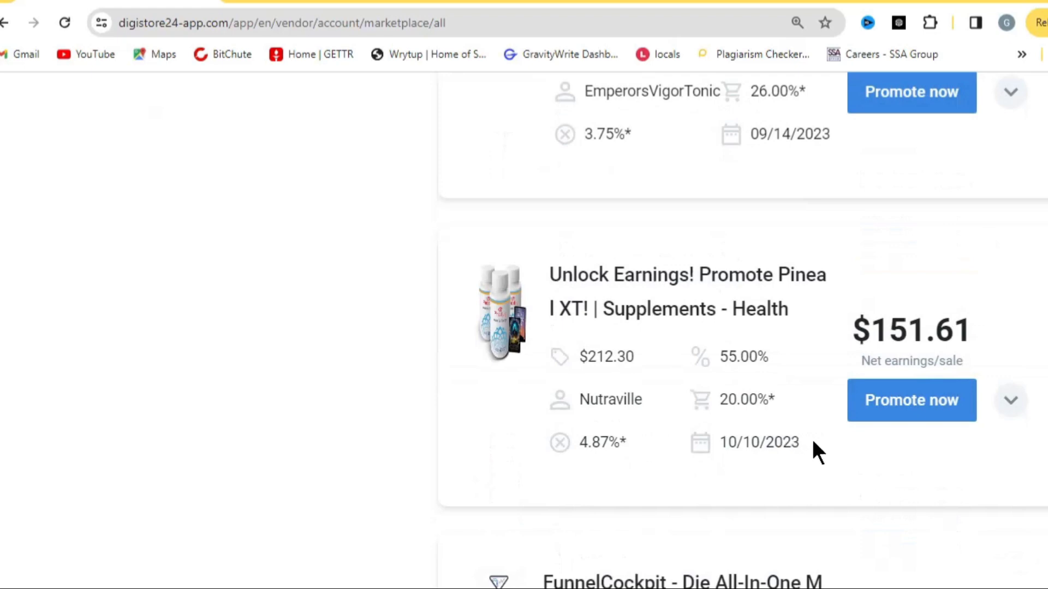
Compare the price, commission and net earnings per sale of the most popular offers on the affiliate marketplace.
scroll(814, 443, up, 1)
scroll(819, 445, down, 2)
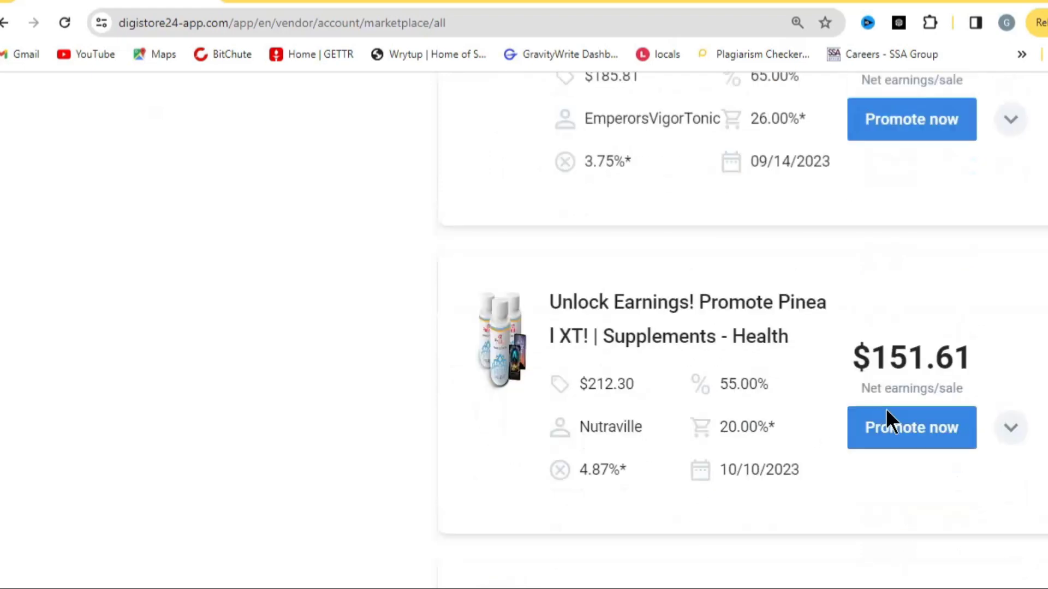
scroll(921, 519, up, 5)
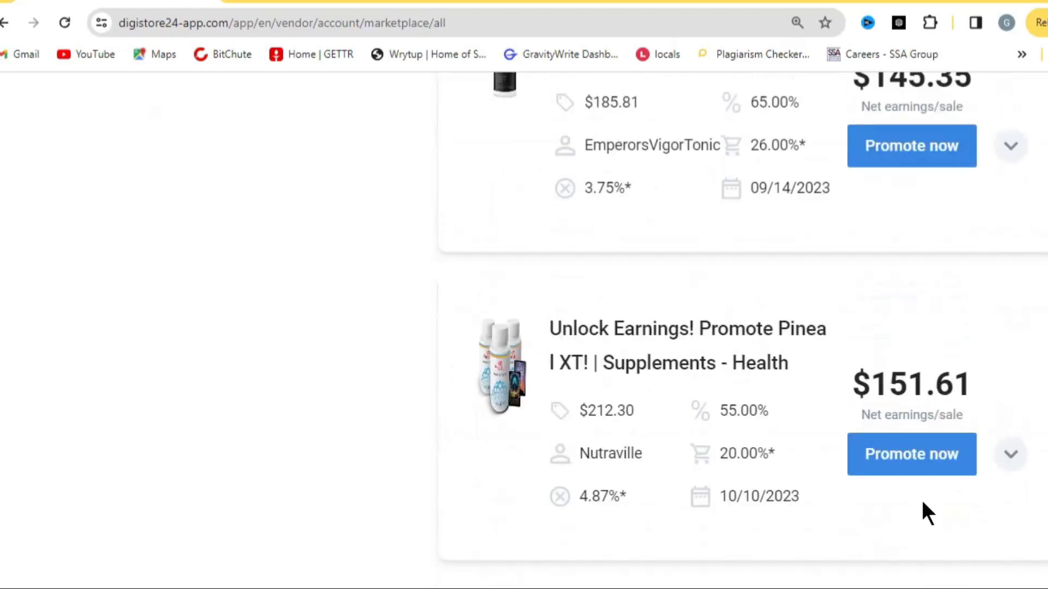
scroll(920, 529, up, 1)
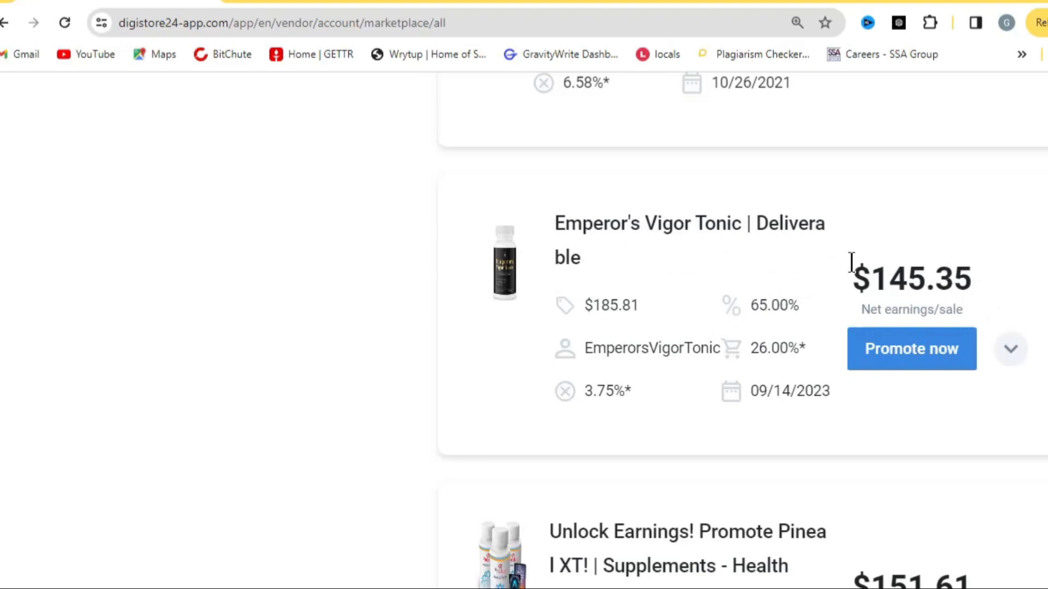
scroll(917, 295, up, 5)
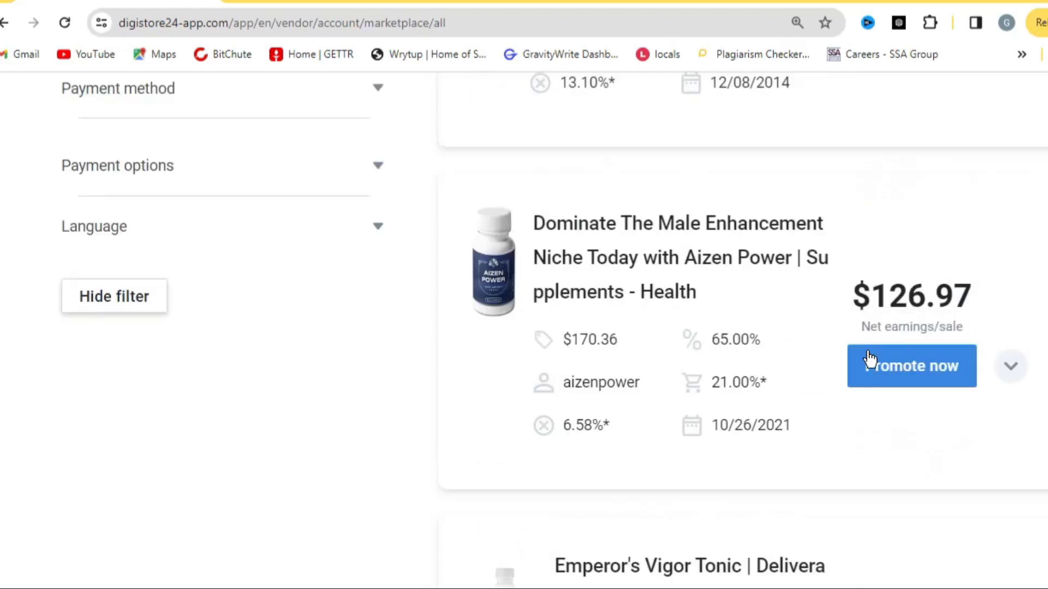
scroll(938, 284, up, 6)
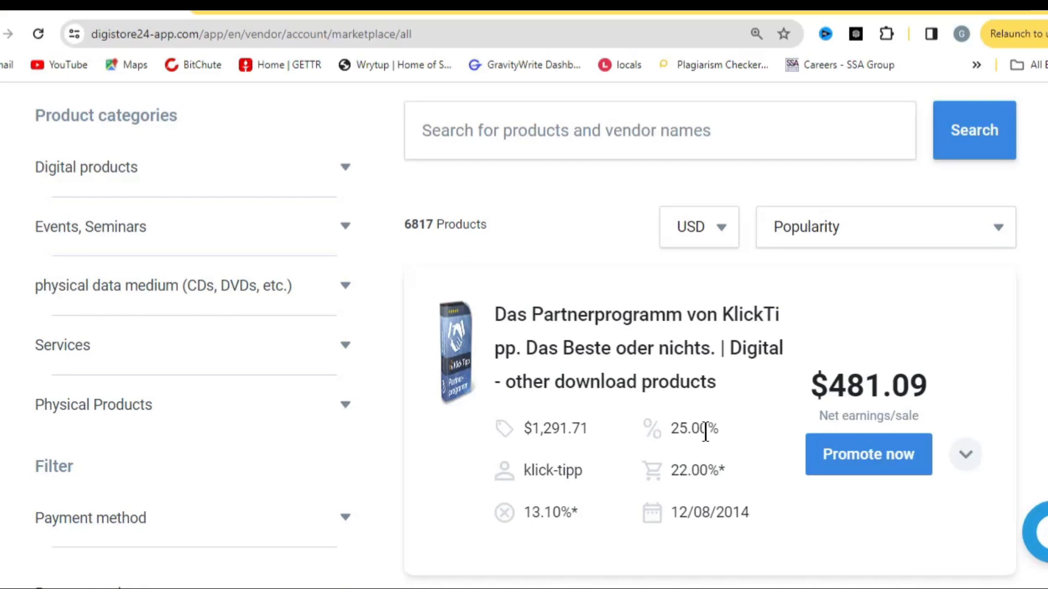
scroll(503, 389, down, 5)
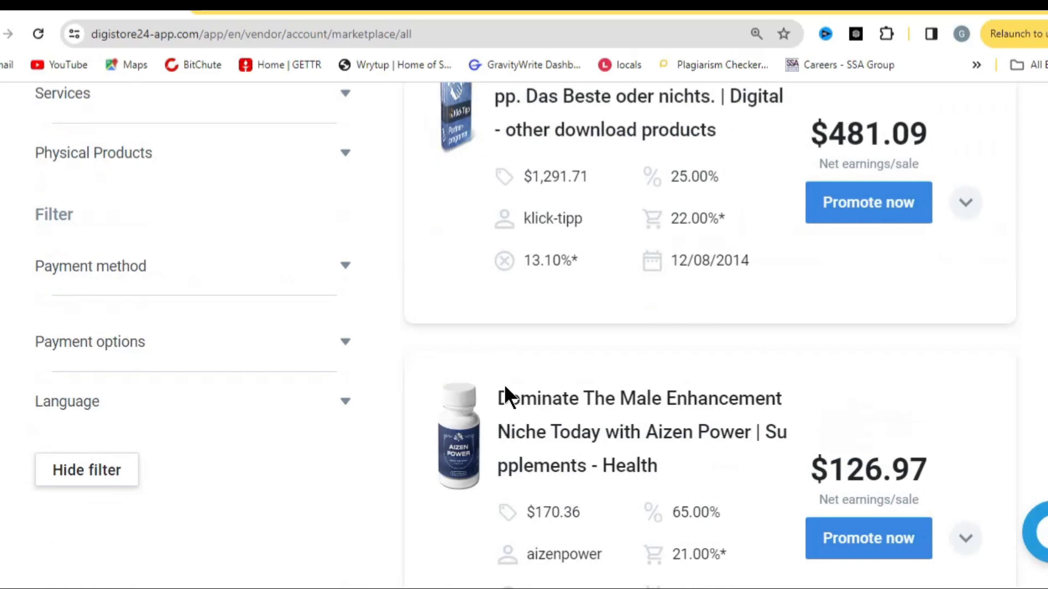
scroll(513, 402, down, 10)
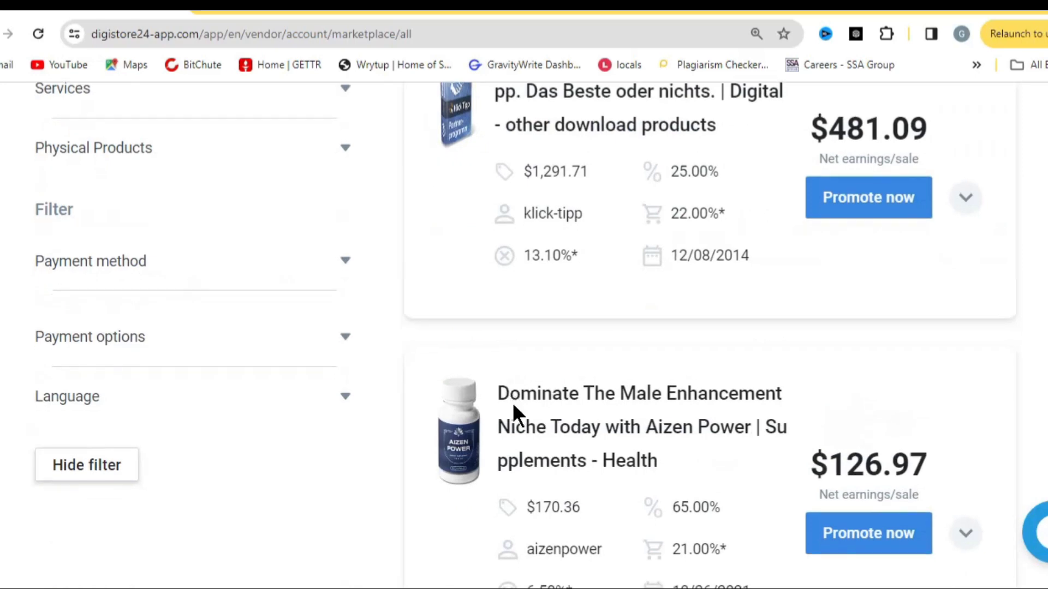
Search the affiliate marketplace offers for "keto".
scroll(520, 418, up, 15)
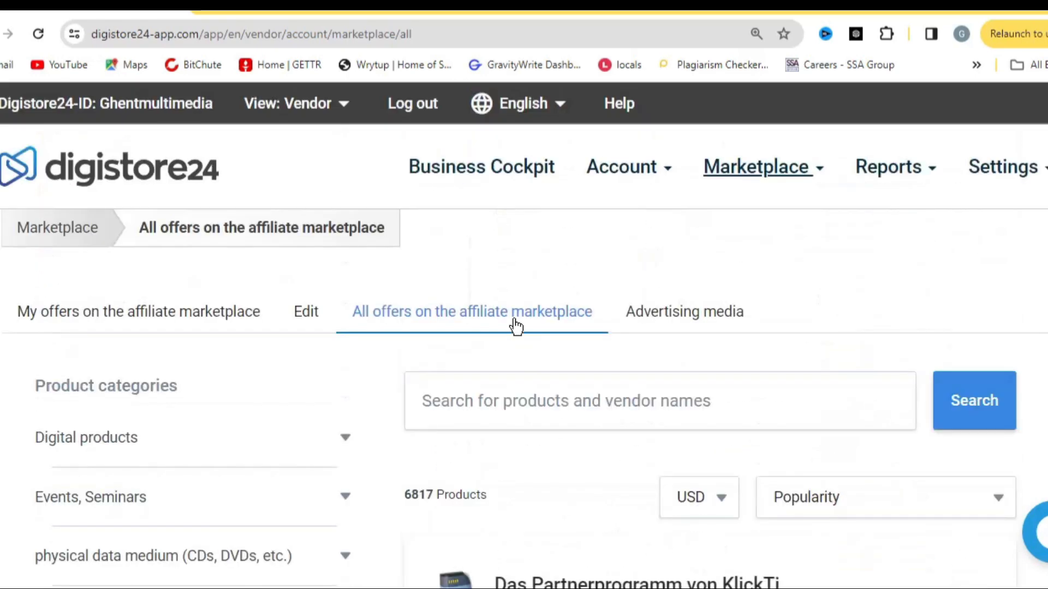
click(504, 403)
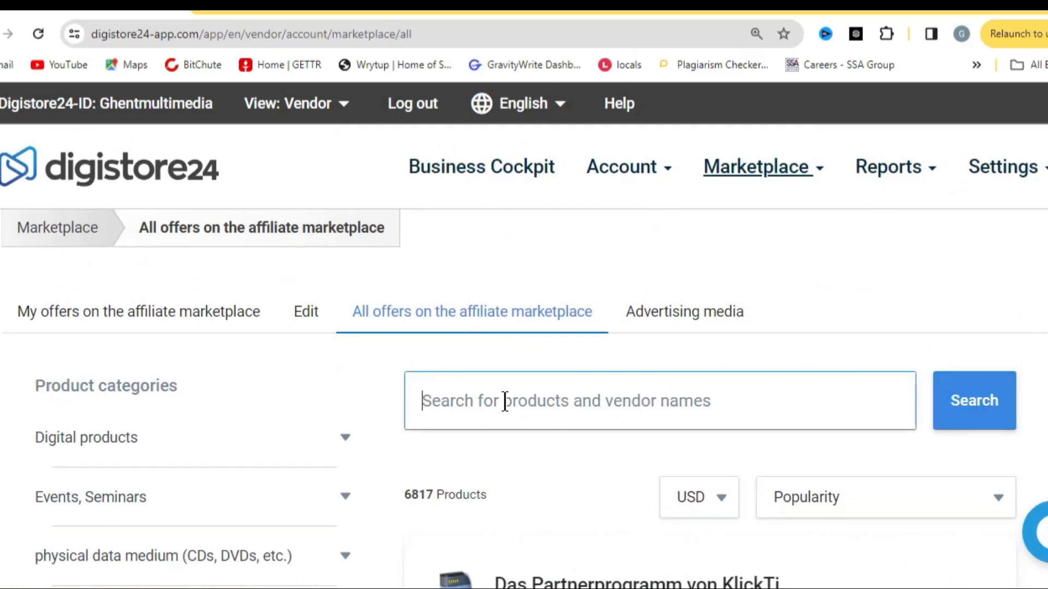
text(k)
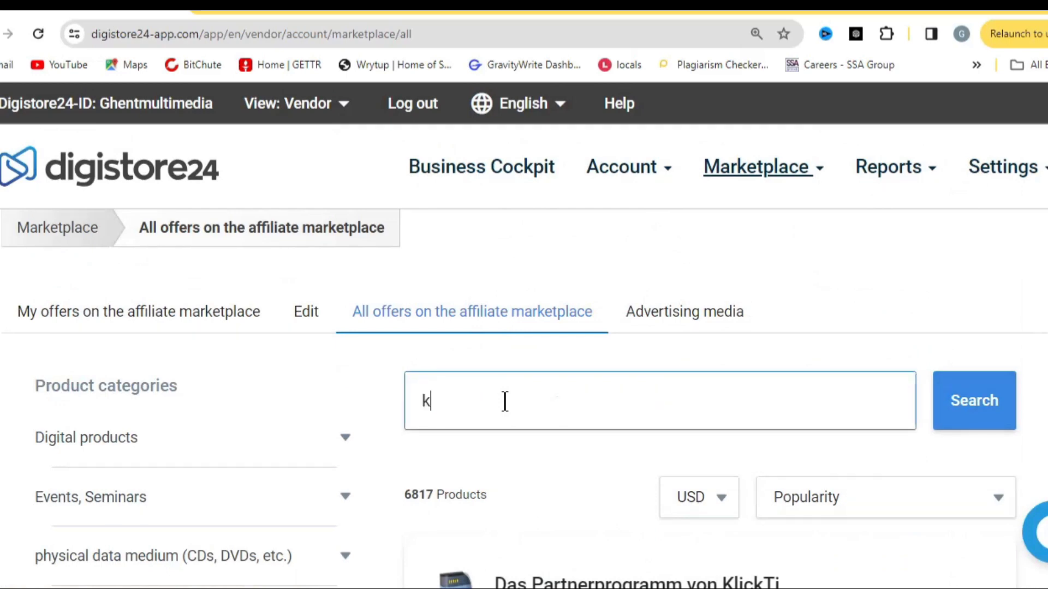
text(eto)
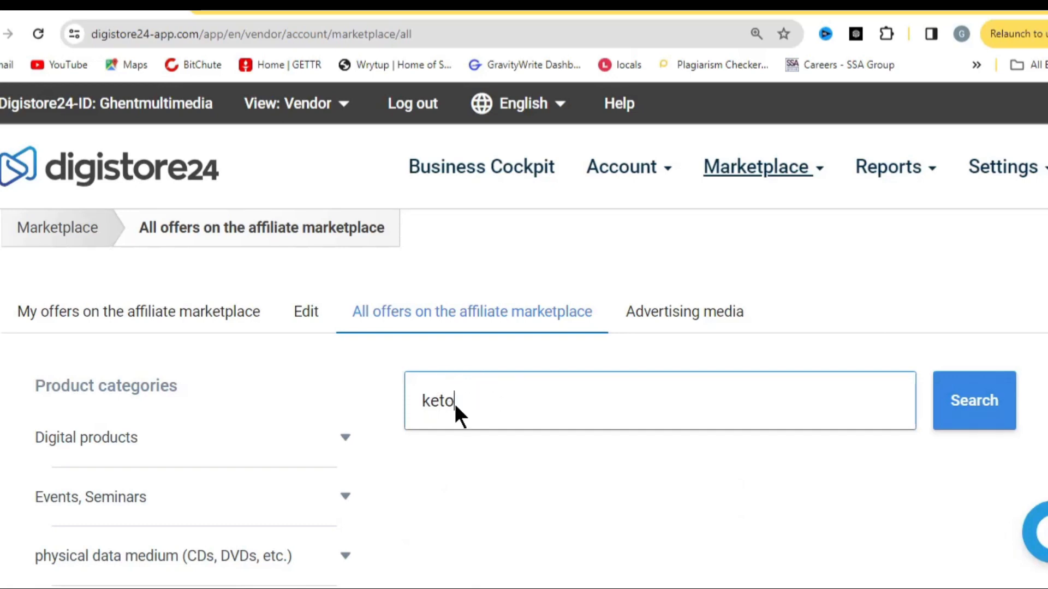
Examine the earnings, commission and conversion figures of the first keto offers, from the Berberine supplement to the Keto Snacks Cookbook.
scroll(464, 404, down, 5)
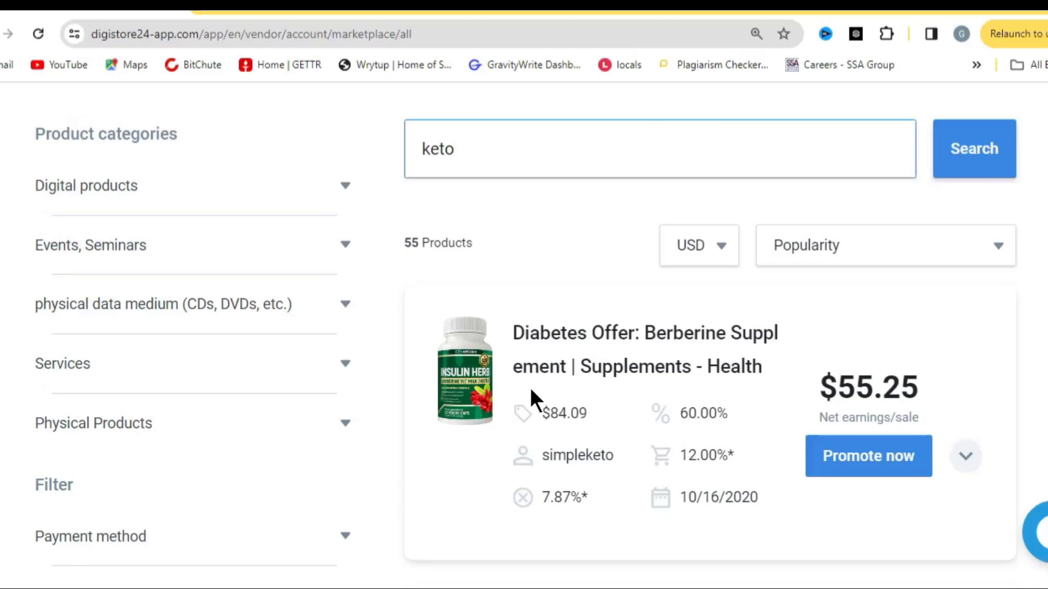
scroll(529, 387, down, 2)
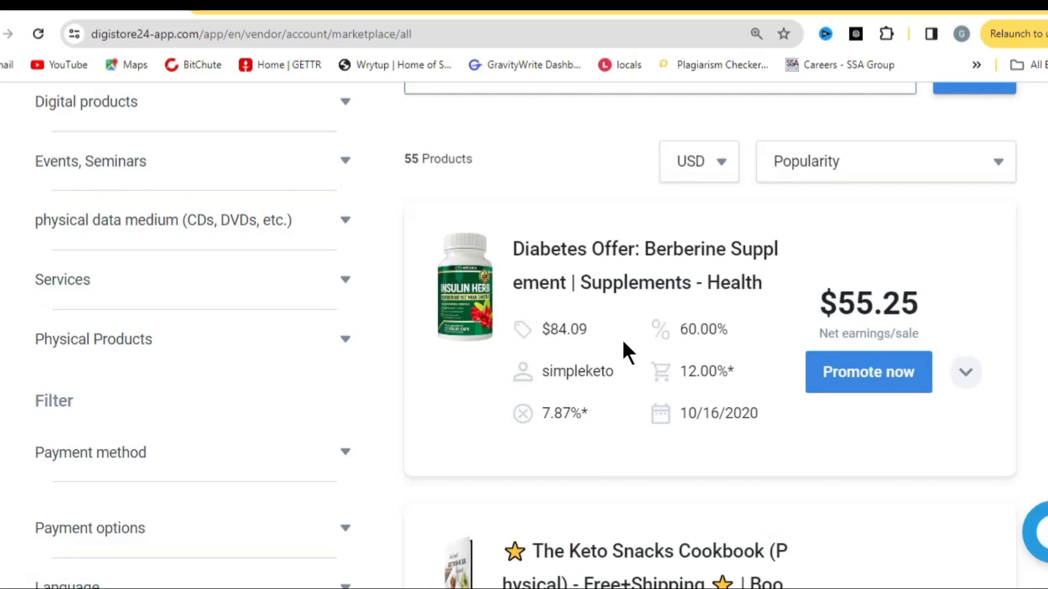
scroll(598, 322, down, 4)
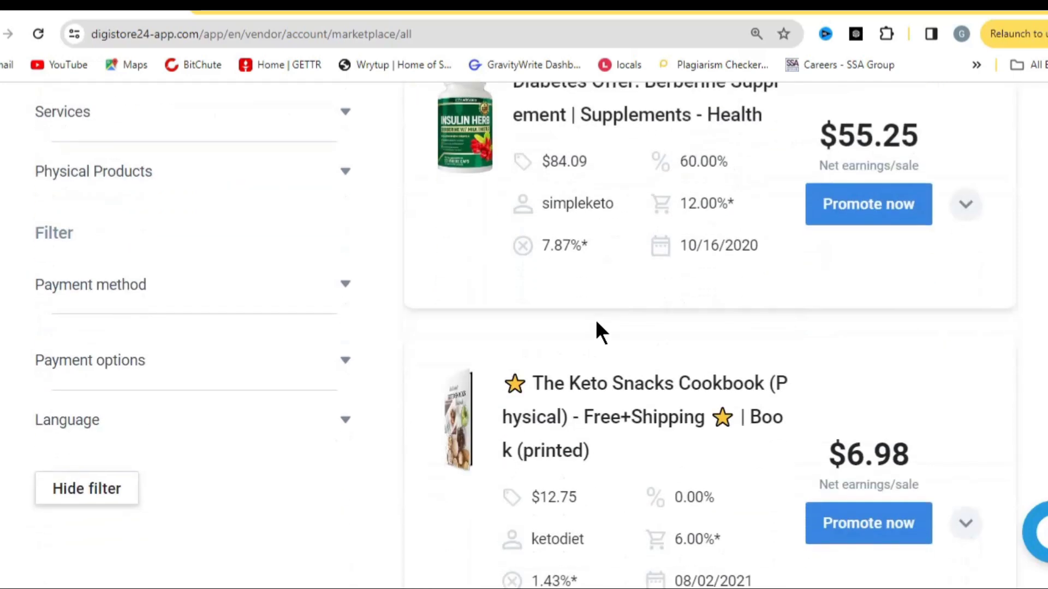
scroll(595, 319, up, 2)
scroll(592, 328, up, 4)
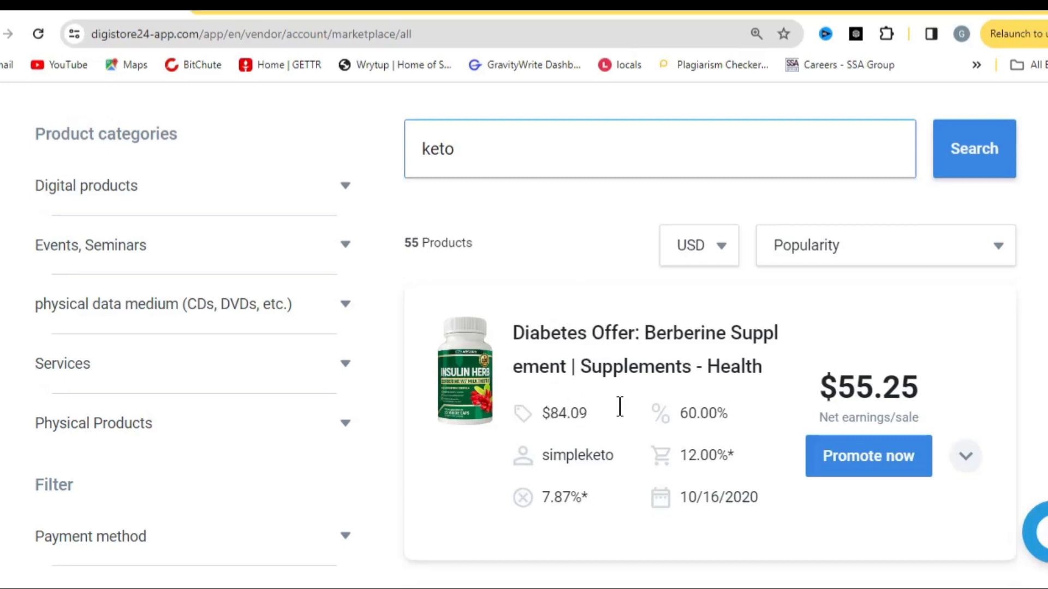
scroll(539, 453, down, 4)
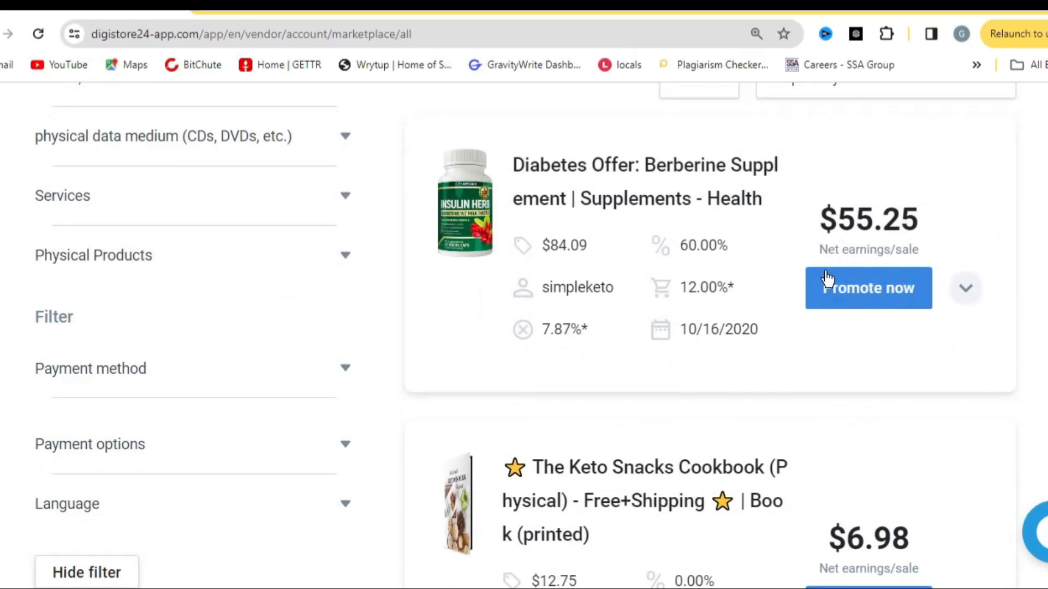
scroll(749, 295, down, 5)
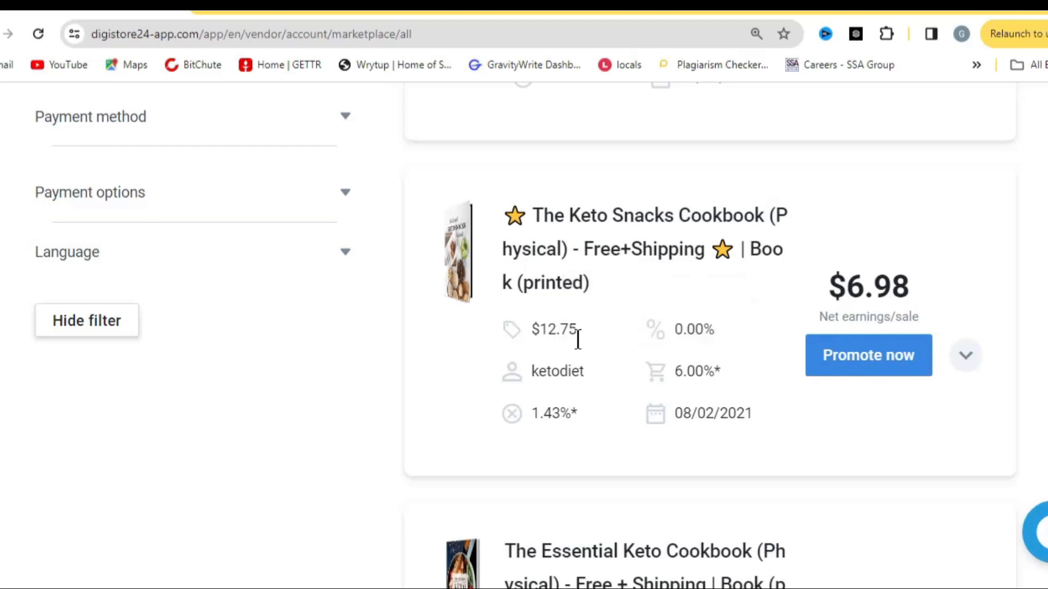
Find The Ultimate Keto Meal Plan among the keto results and open its offer details.
scroll(583, 336, down, 3)
scroll(709, 284, down, 8)
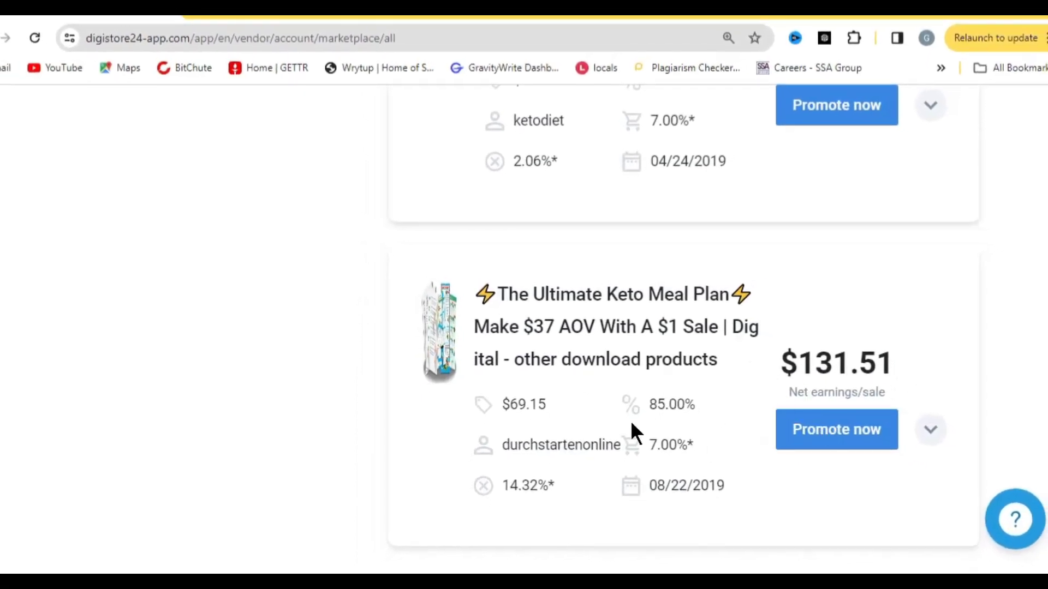
scroll(603, 420, down, 2)
scroll(602, 420, up, 1)
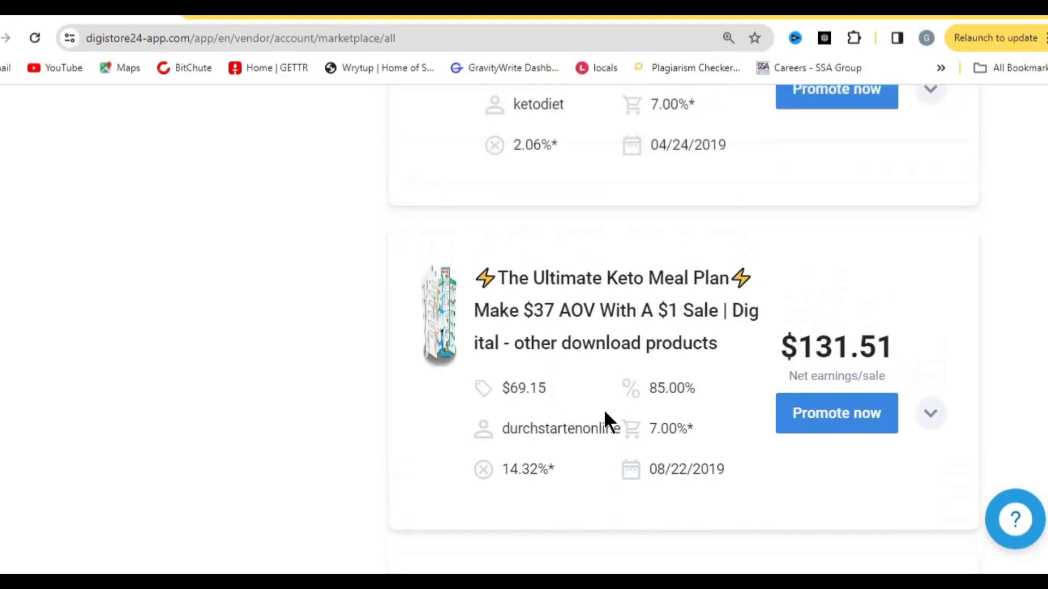
click(603, 421)
Look over the meal plan offer's overview, including its net earnings, sales page and affiliate support links.
scroll(346, 404, up, 7)
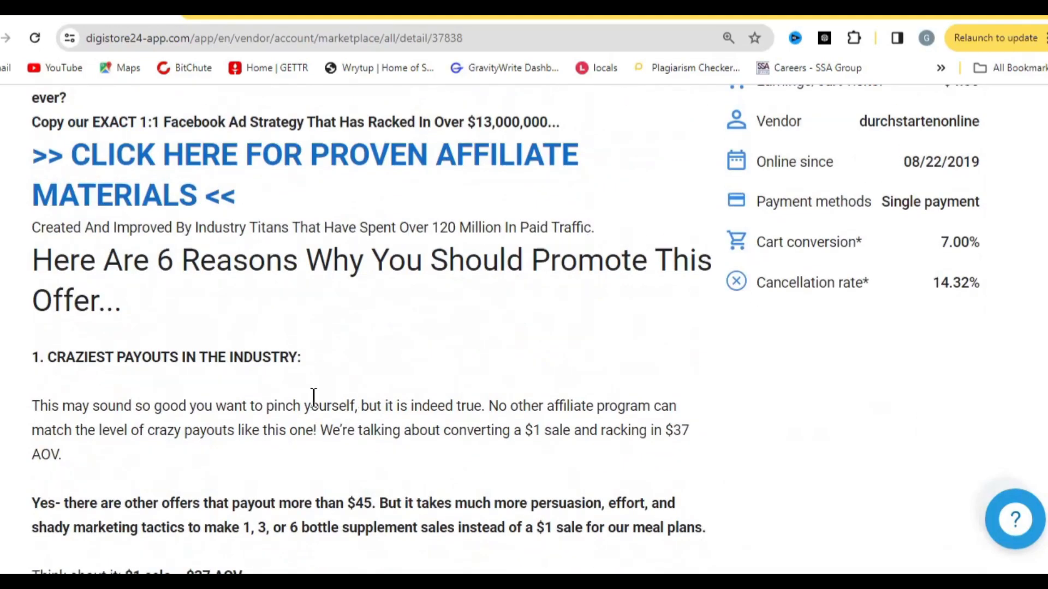
scroll(346, 405, up, 5)
scroll(306, 426, up, 1)
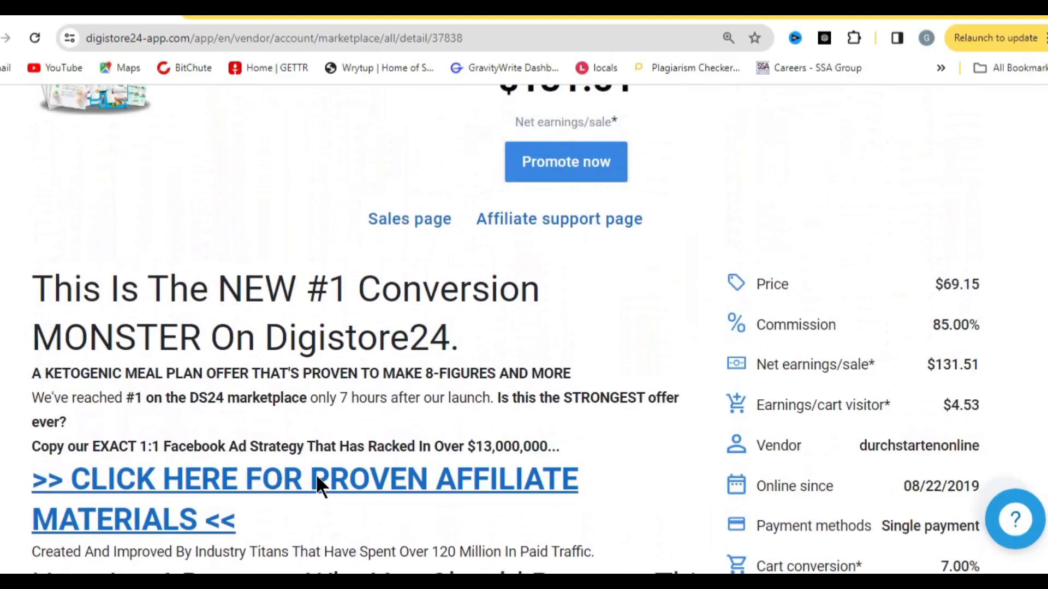
scroll(206, 417, up, 6)
scroll(203, 420, down, 3)
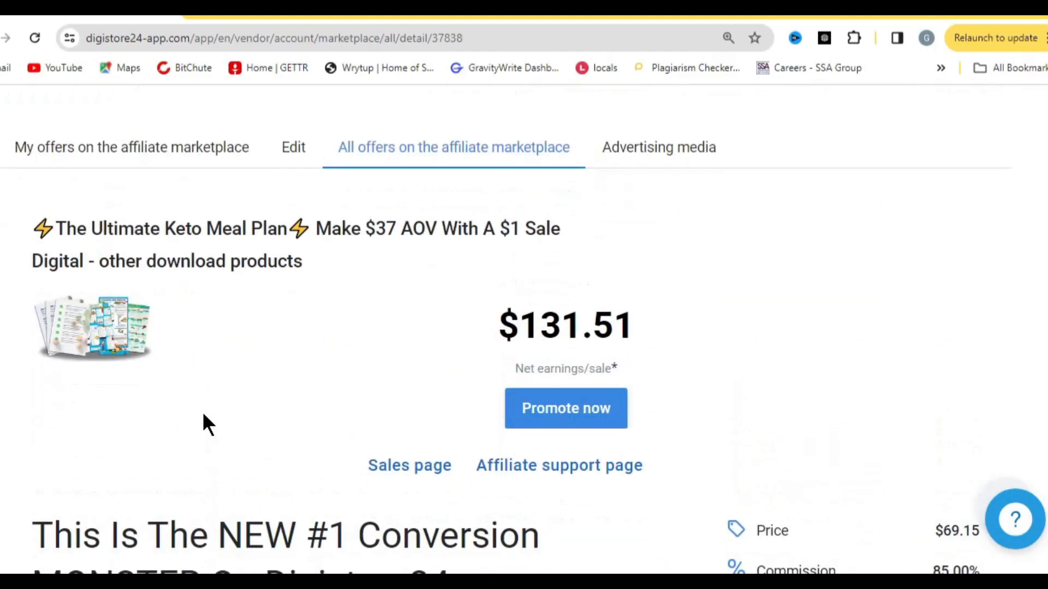
scroll(361, 406, up, 4)
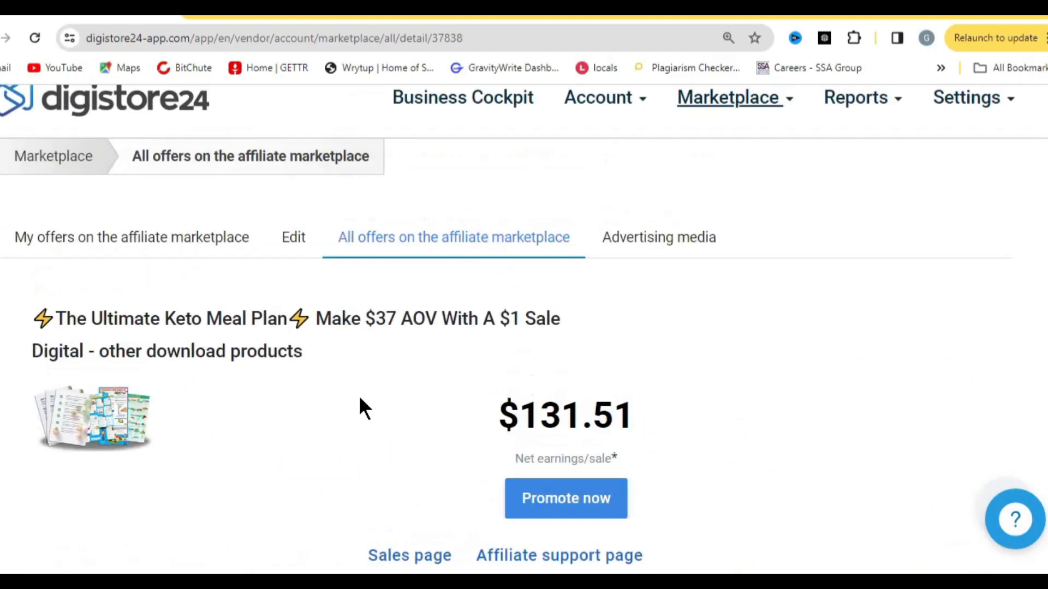
scroll(239, 412, down, 4)
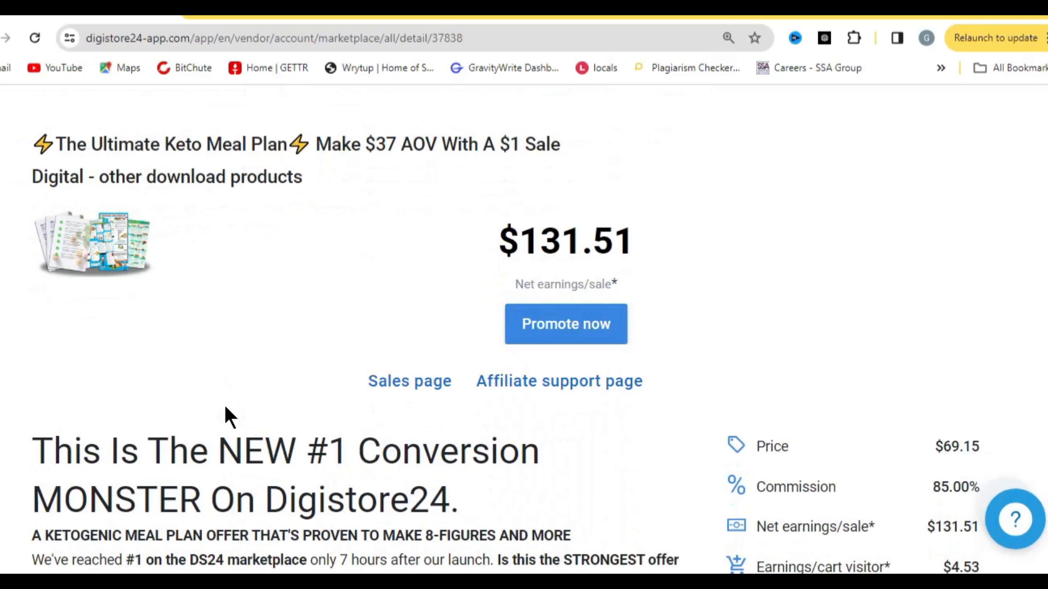
Read the meal plan offer's description, commission statistics, affiliate materials link and reasons to promote it.
scroll(225, 409, down, 3)
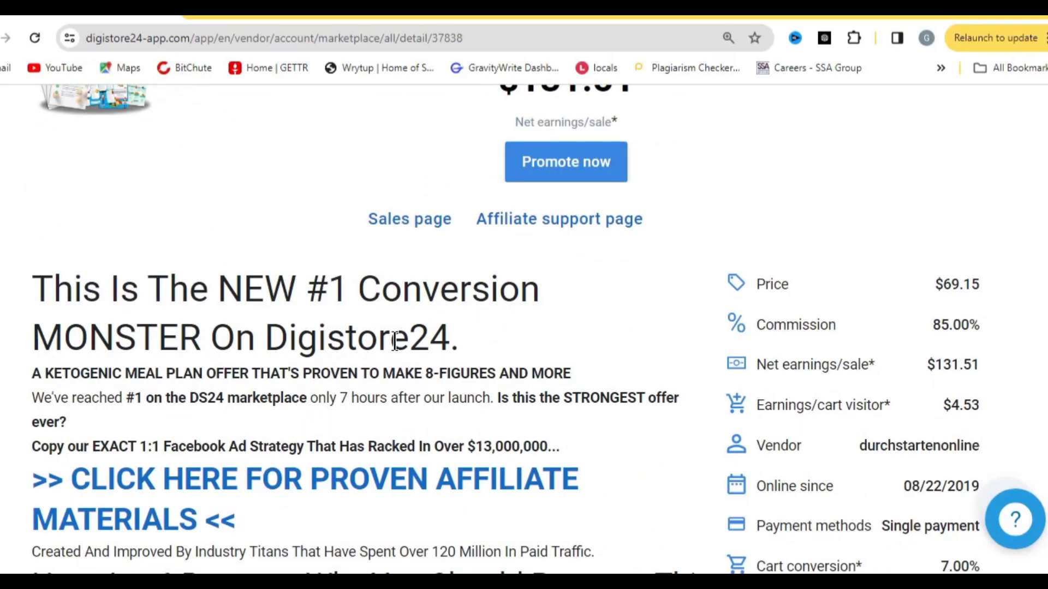
scroll(401, 327, down, 1)
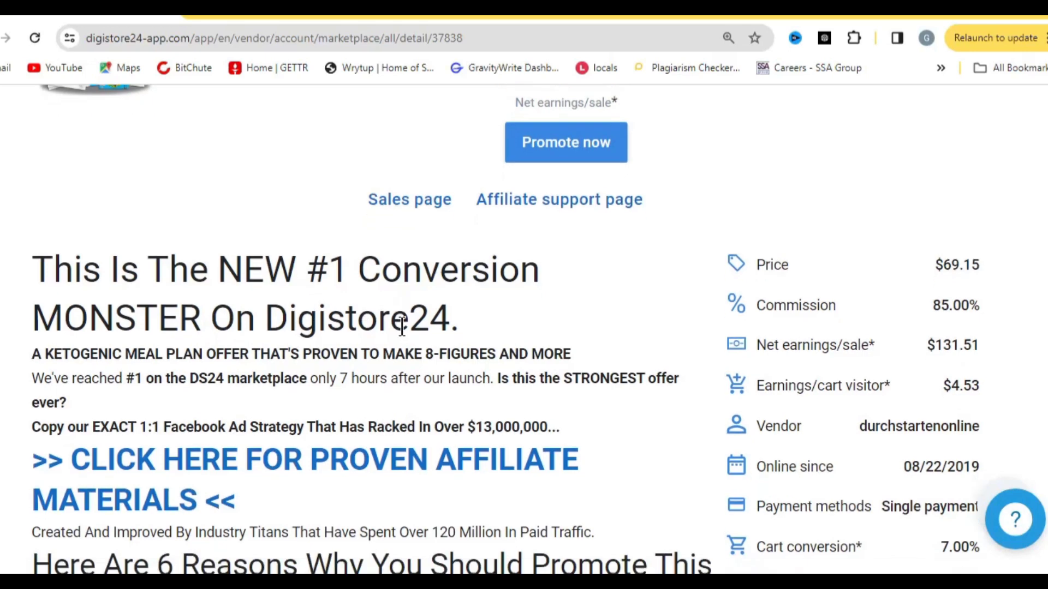
scroll(402, 326, down, 5)
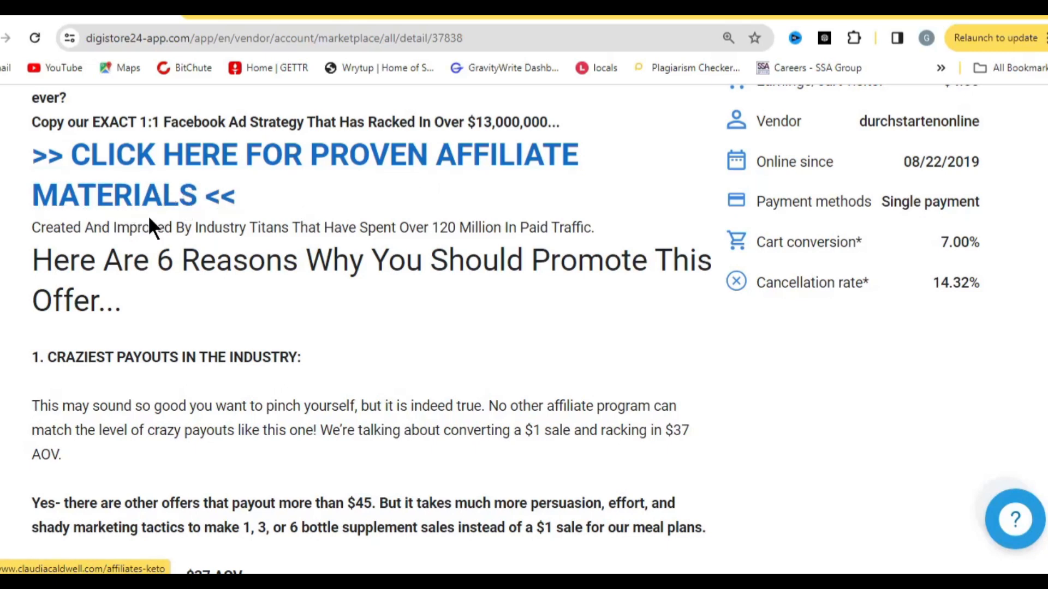
scroll(148, 228, down, 1)
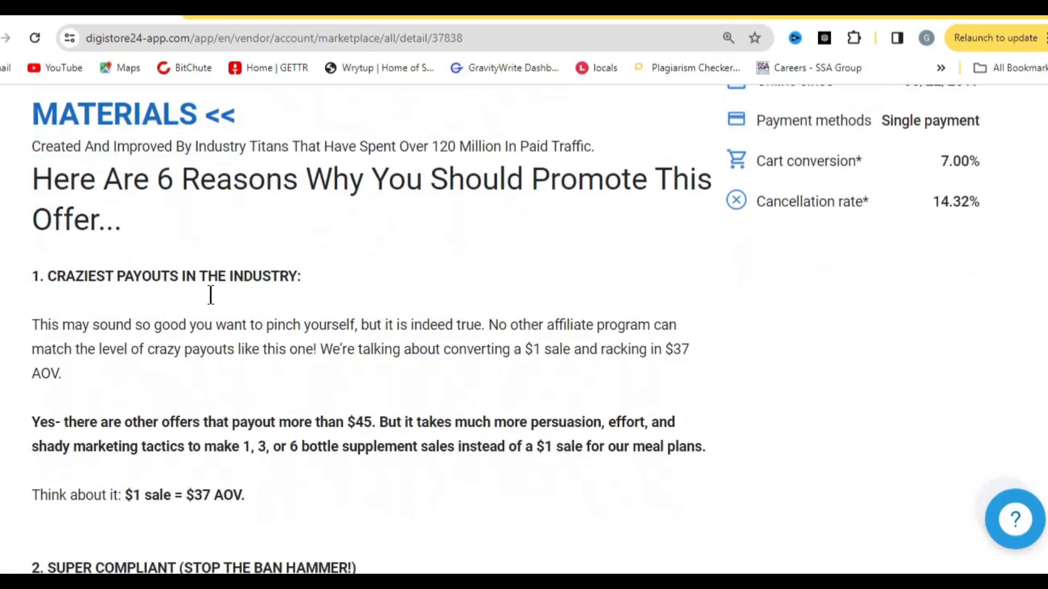
scroll(211, 295, up, 1)
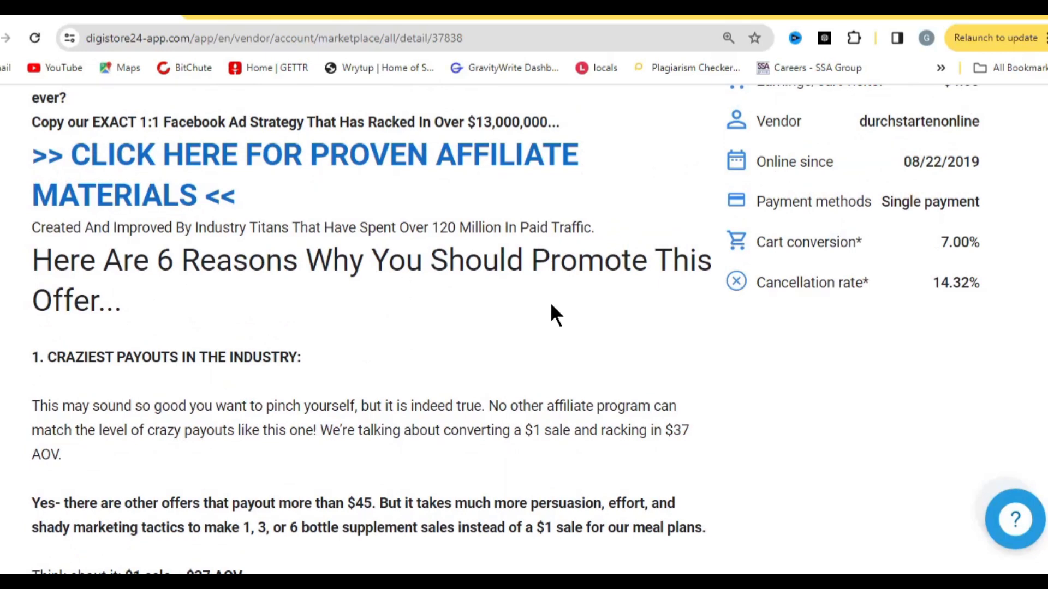
scroll(382, 415, down, 1)
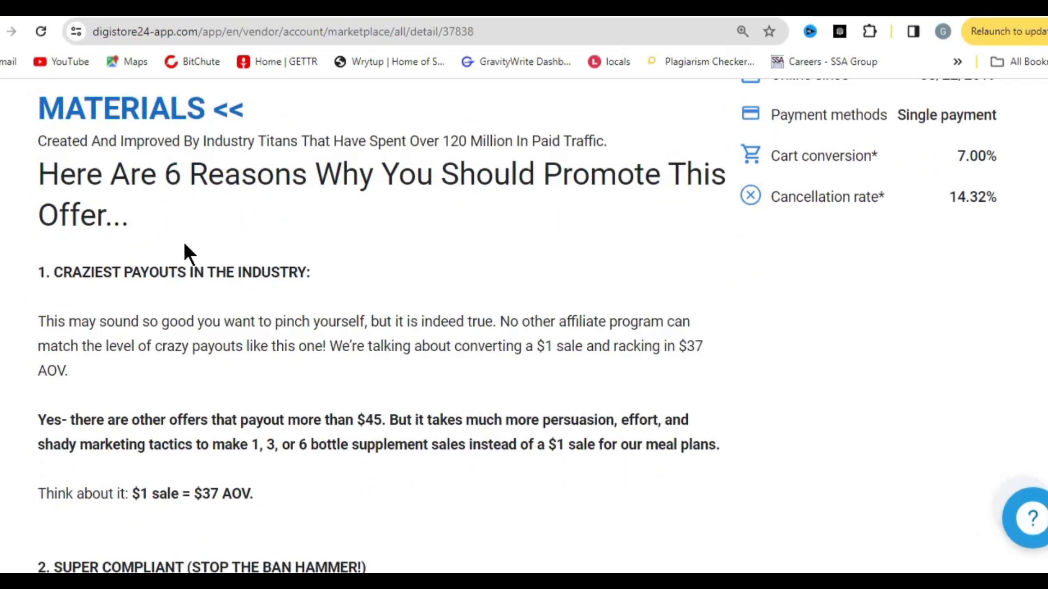
scroll(229, 286, down, 1)
Highlight the meal plan's net earnings per sale and review its description and product image.
scroll(232, 278, up, 1)
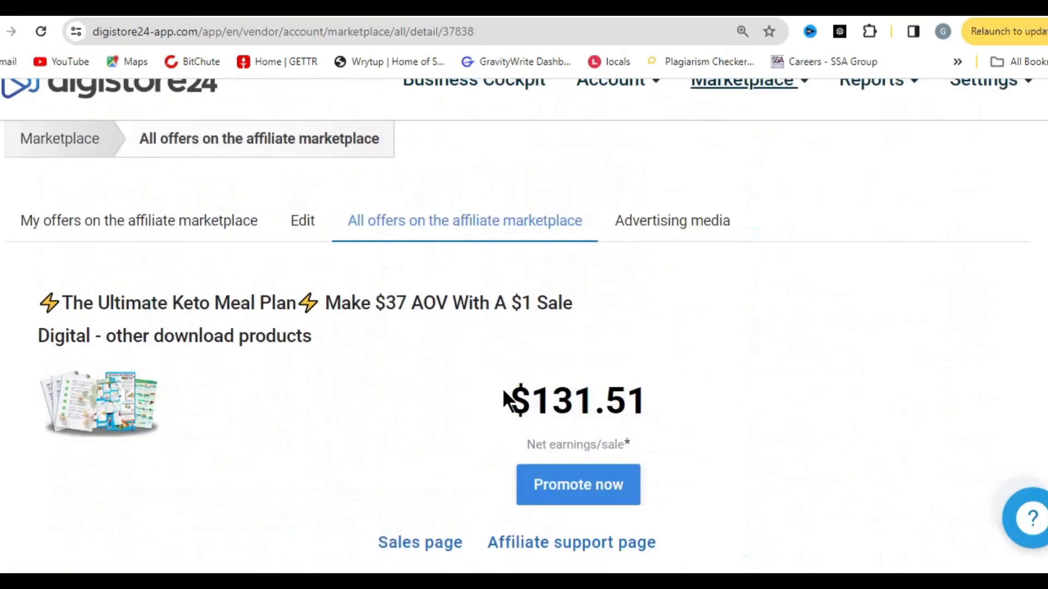
drag(503, 400, 696, 385)
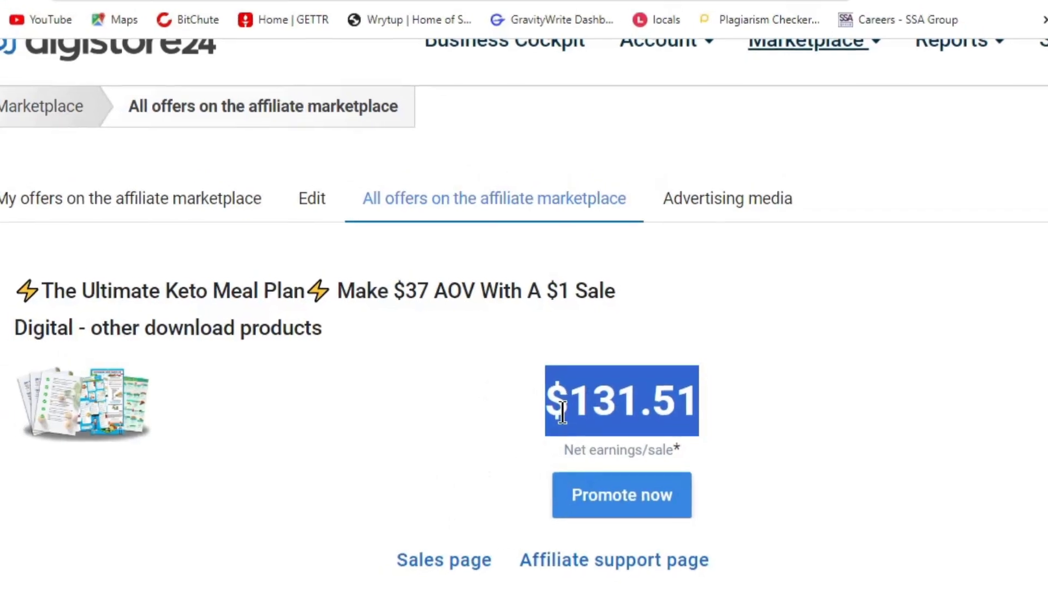
scroll(381, 339, down, 12)
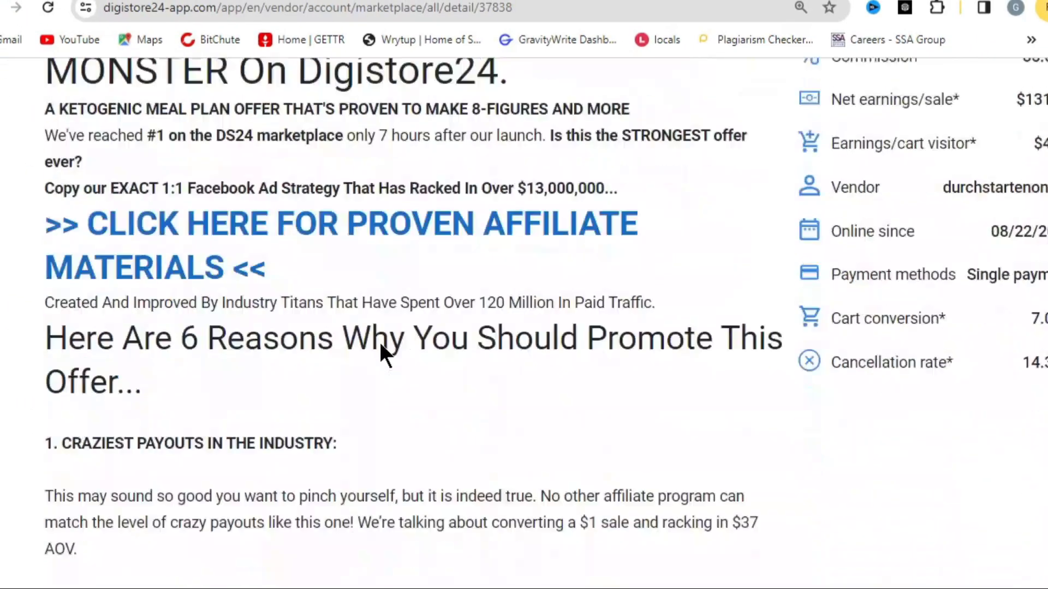
scroll(367, 351, up, 10)
scroll(327, 387, up, 4)
scroll(309, 410, down, 2)
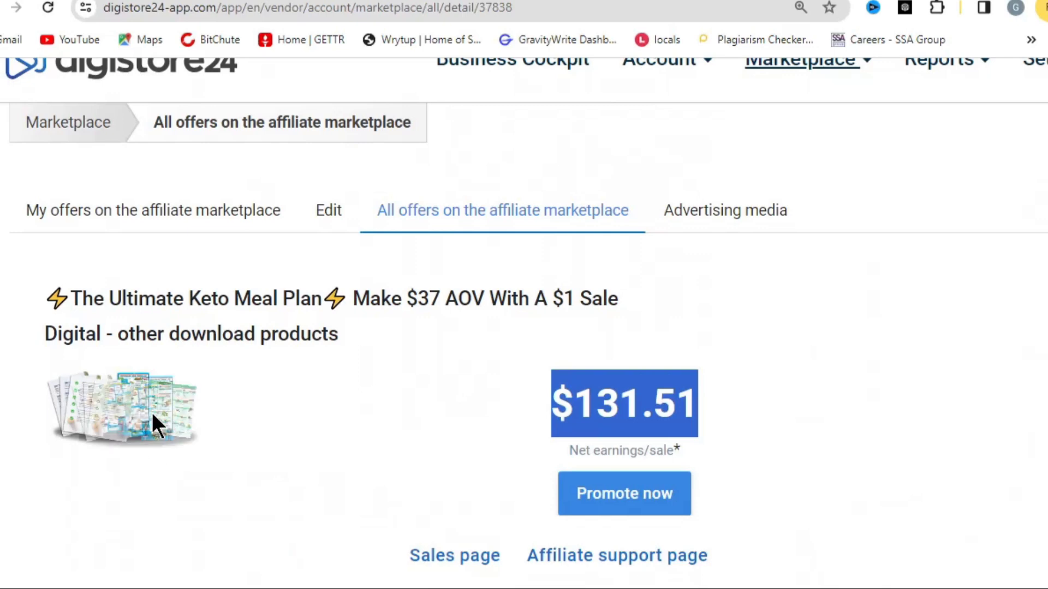
drag(152, 412, 179, 399)
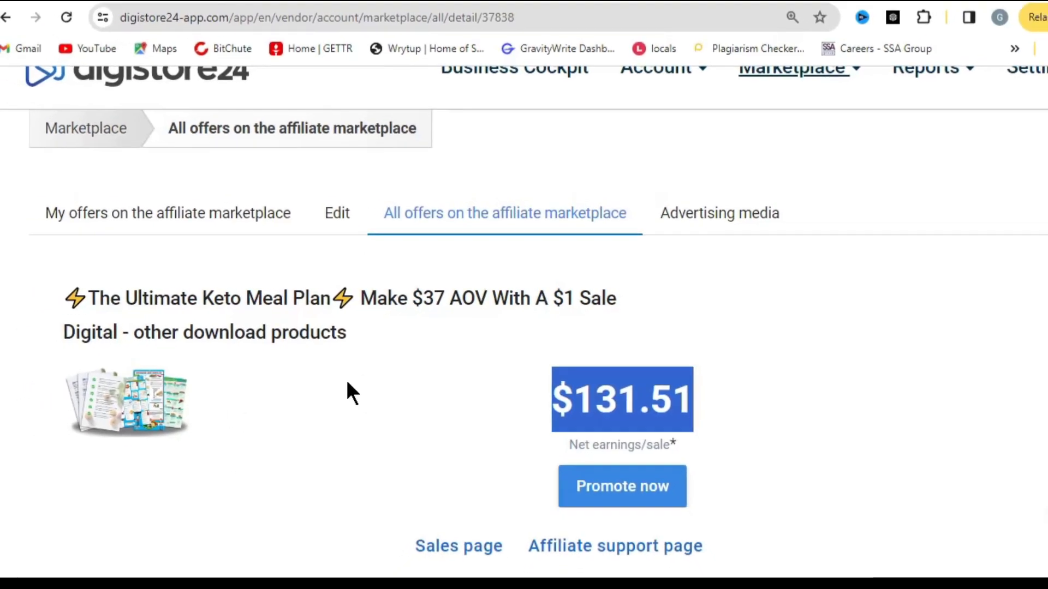
Save the meal plan's product image to the Desktop as newketo.png.
scroll(346, 388, down, 2)
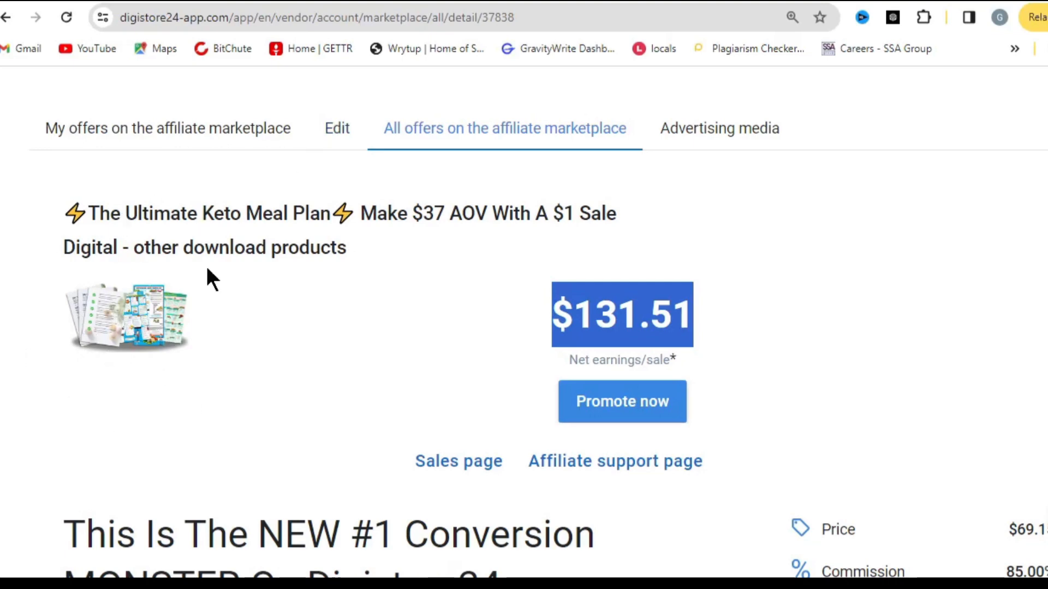
click(428, 344)
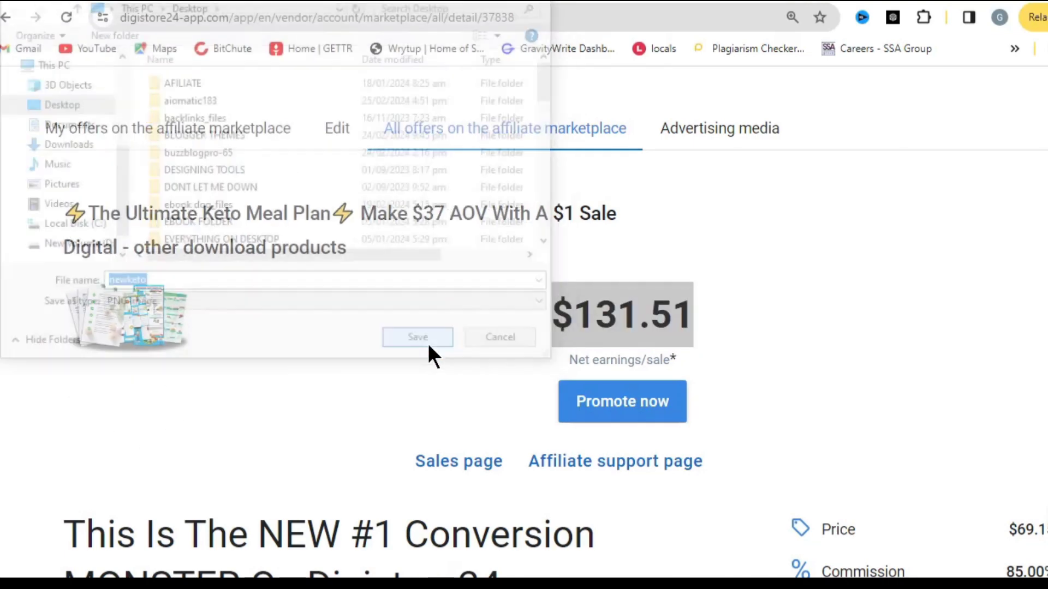
click(188, 408)
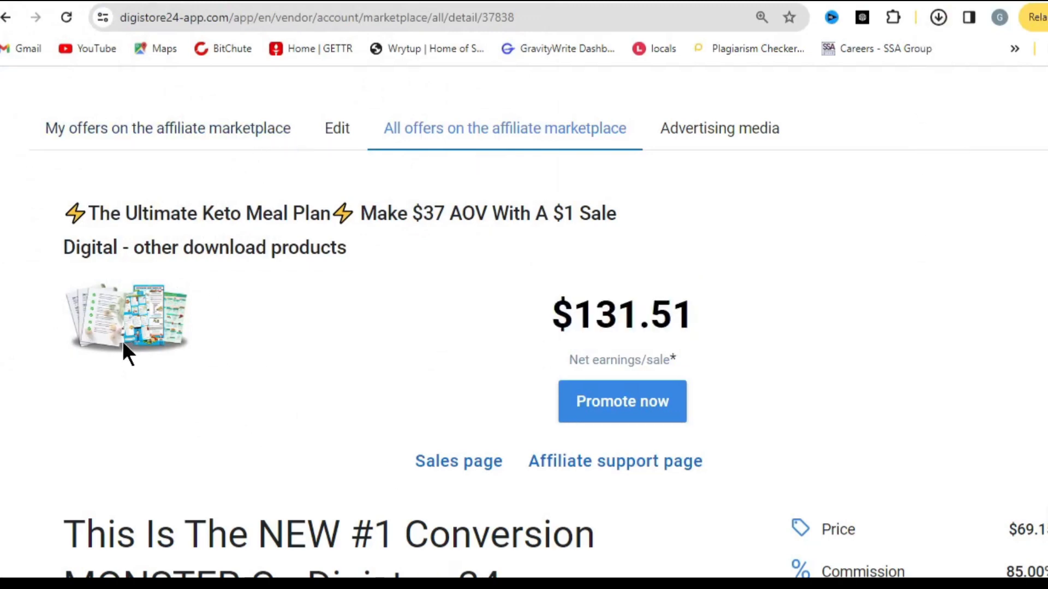
scroll(207, 383, down, 3)
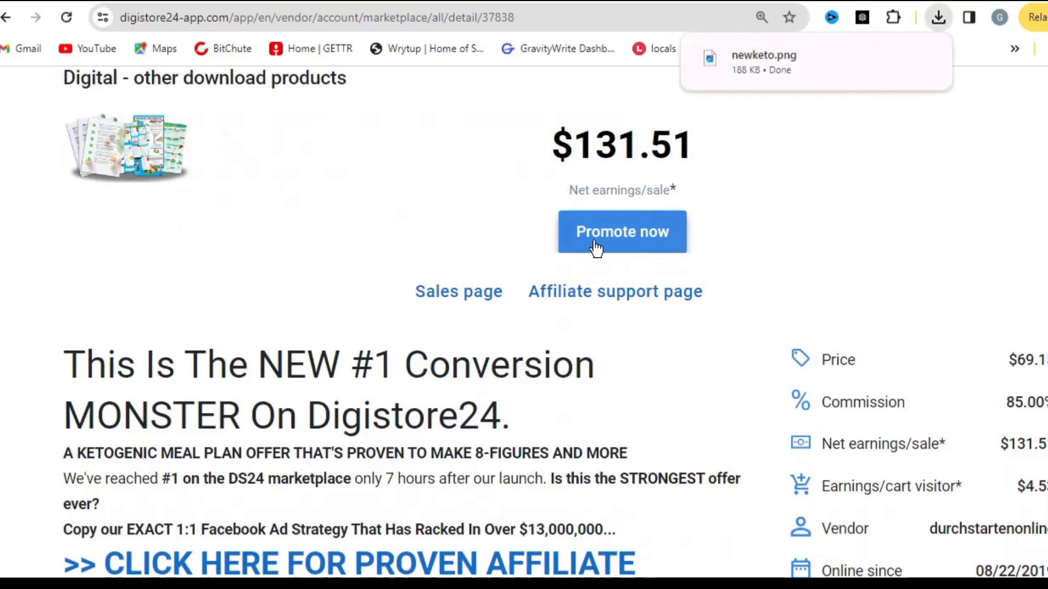
scroll(652, 245, up, 2)
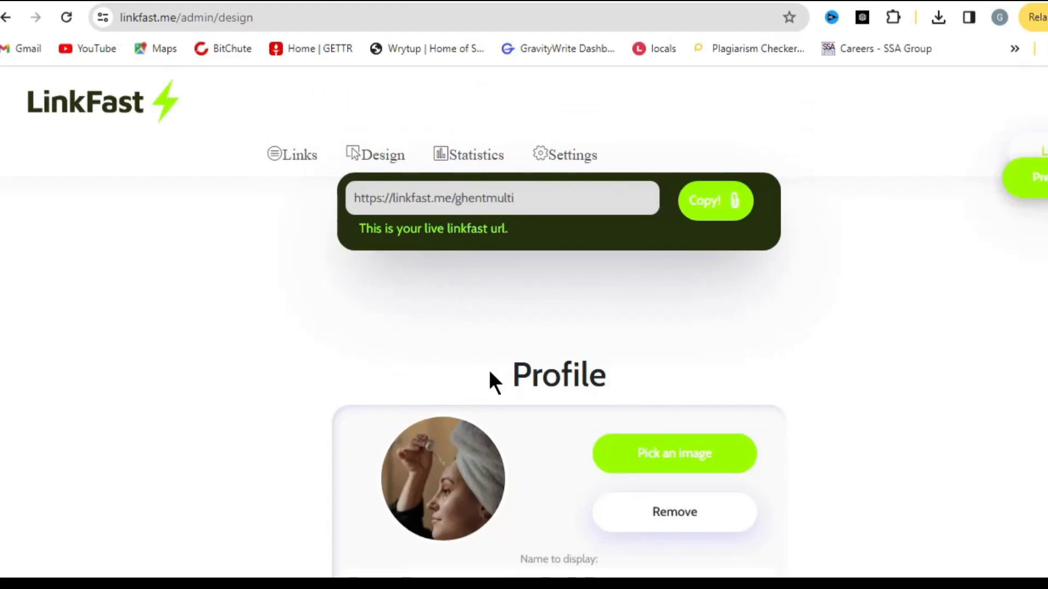
Open the LinkFast links list and delete the "Follow Us on Pinterest" link.
click(305, 162)
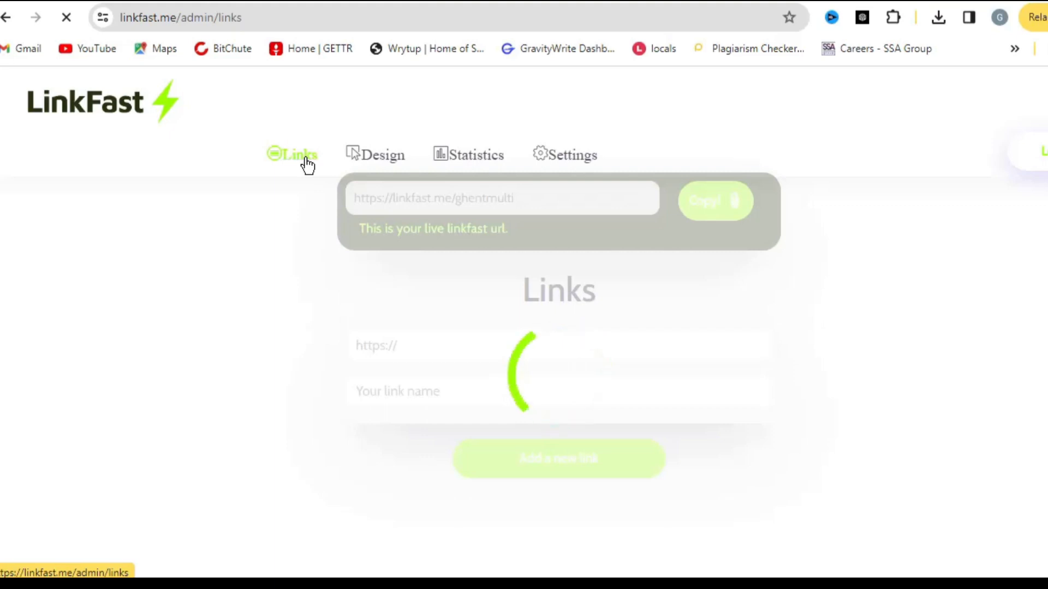
scroll(470, 290, down, 3)
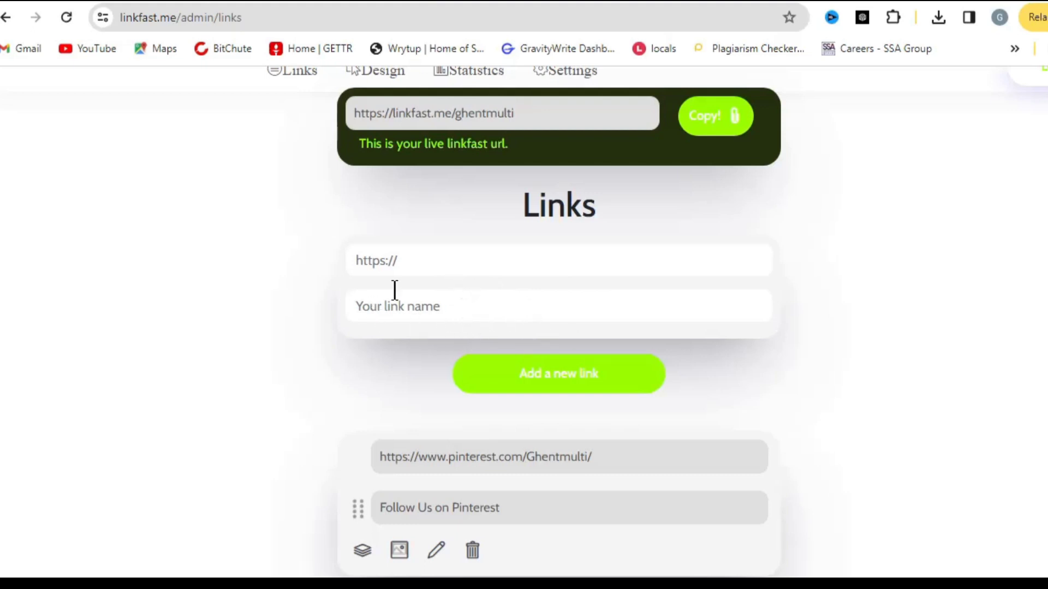
scroll(532, 486, down, 3)
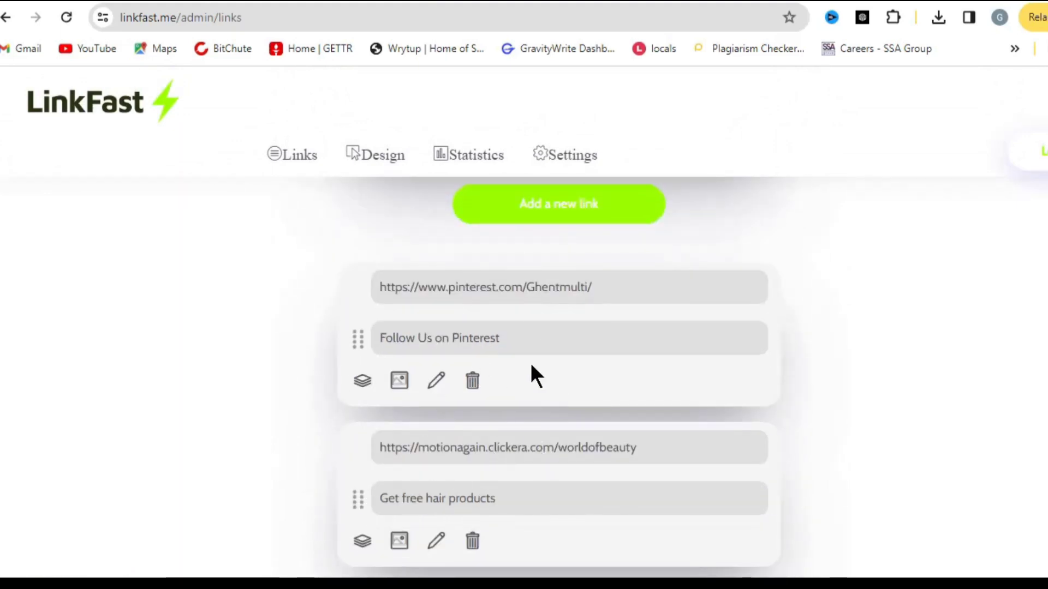
click(475, 386)
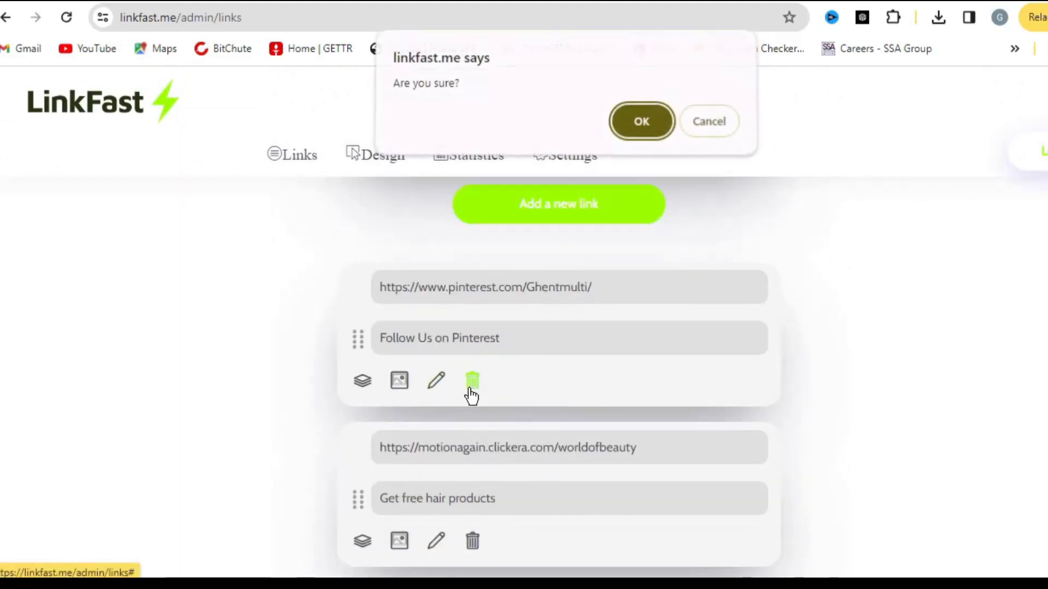
click(626, 131)
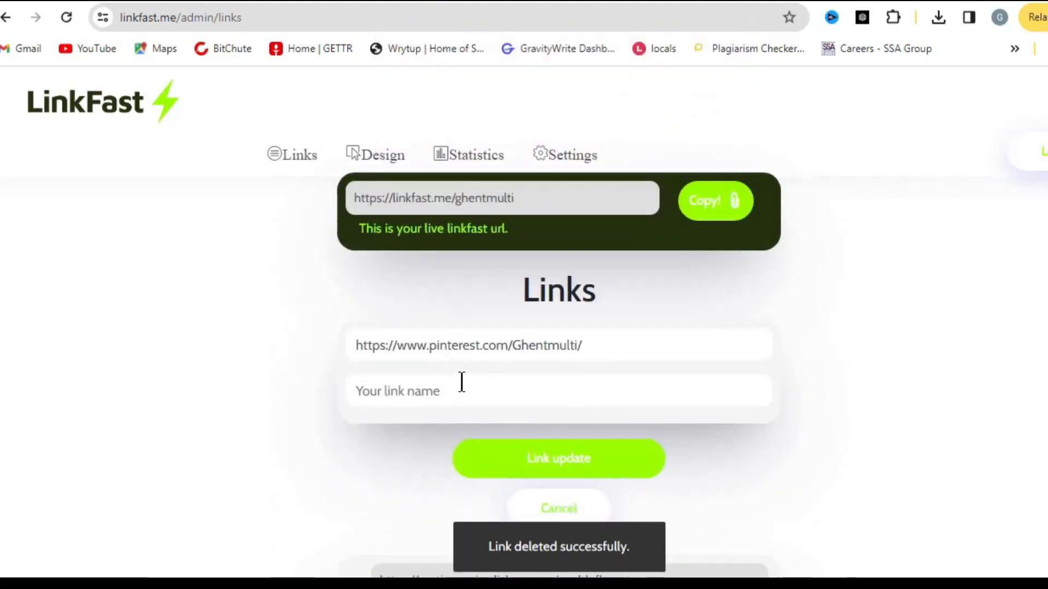
Delete the remaining "Get free hair products" link from the links list.
scroll(453, 388, down, 4)
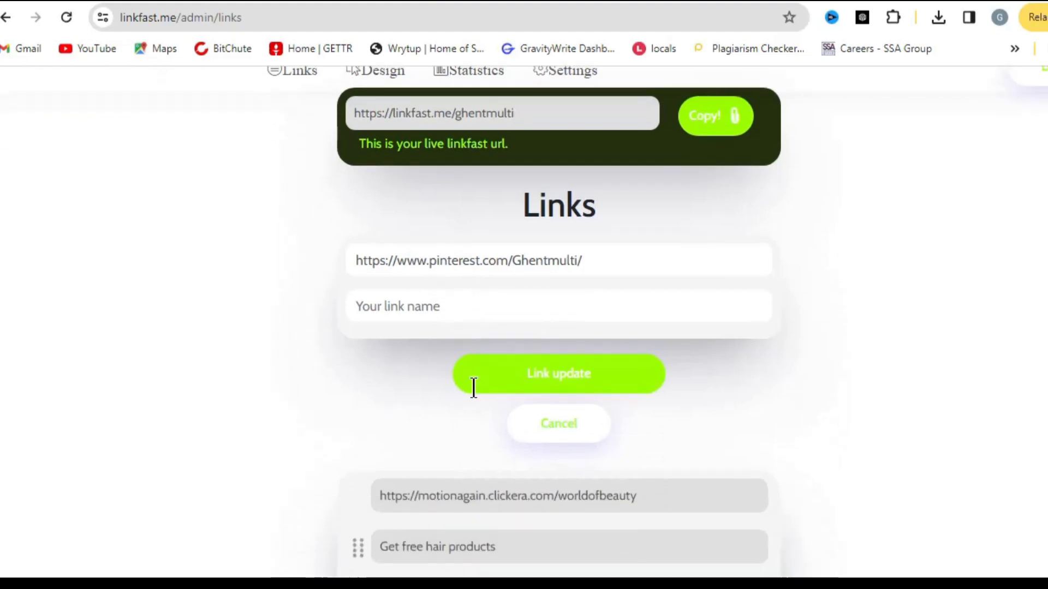
scroll(535, 379, down, 1)
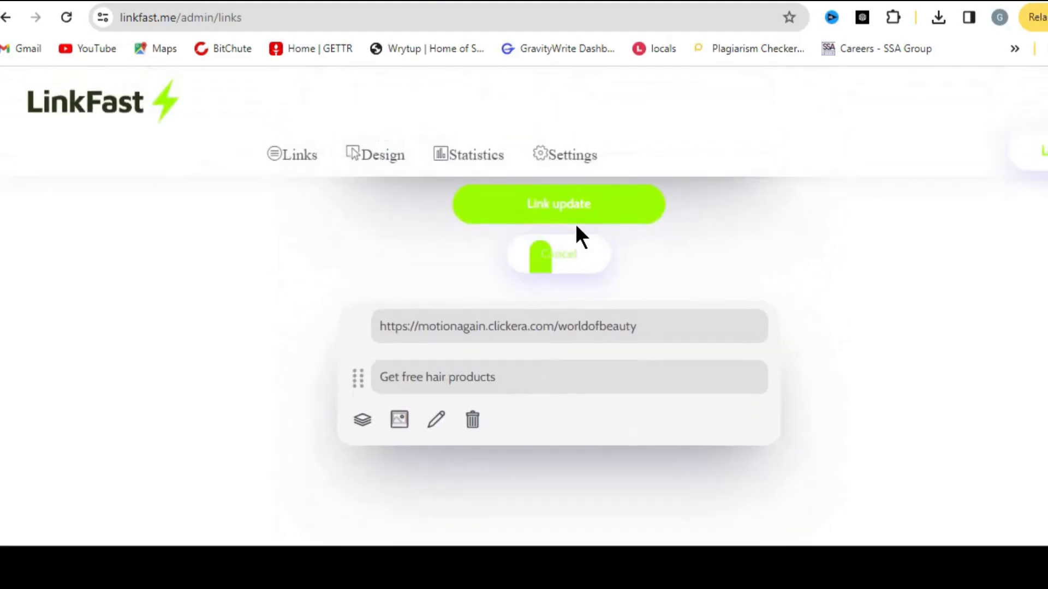
scroll(462, 382, up, 5)
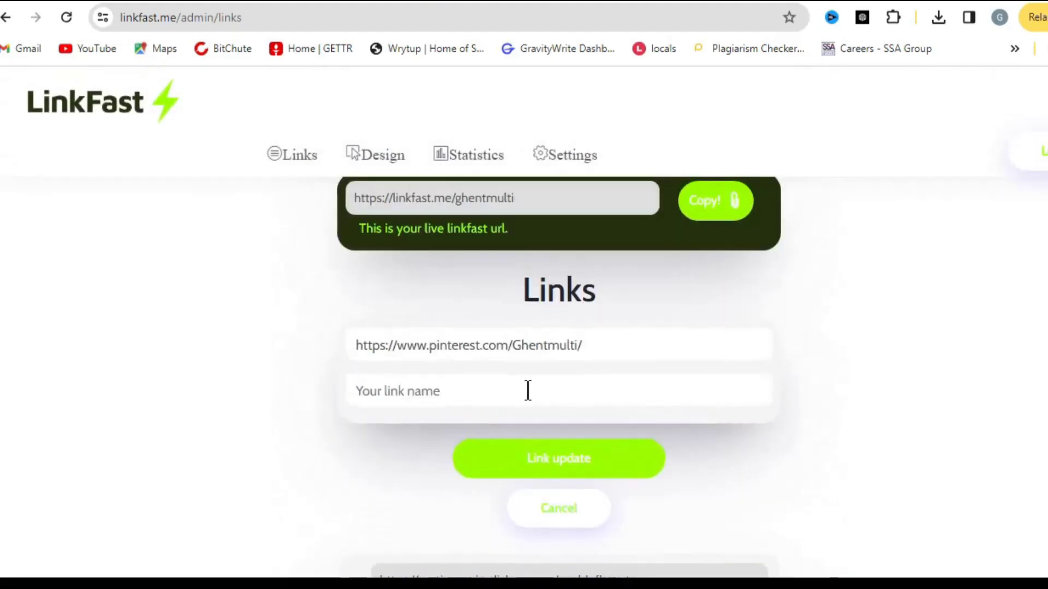
scroll(521, 371, down, 5)
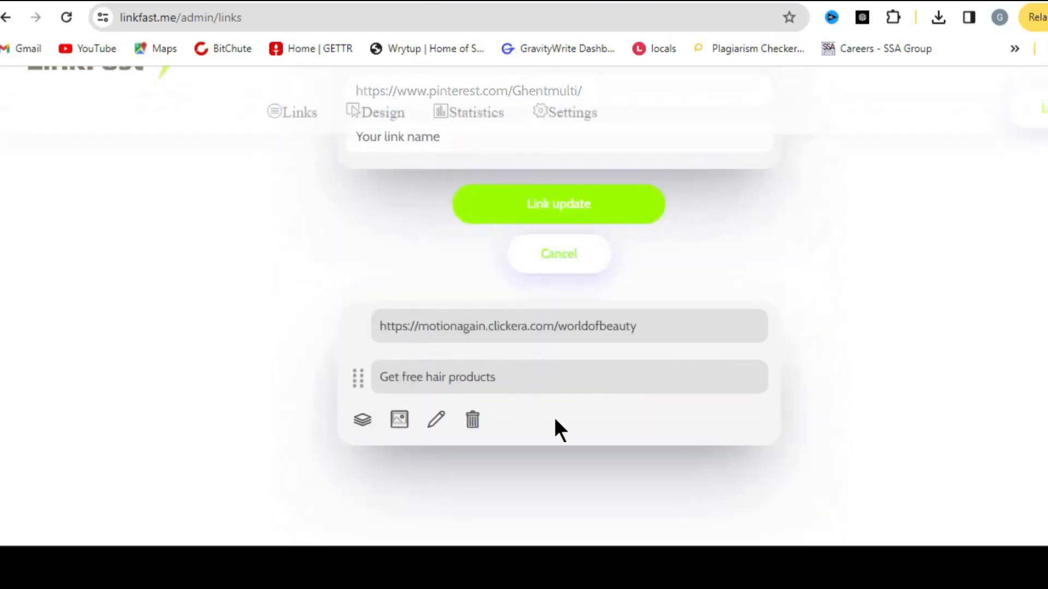
click(470, 421)
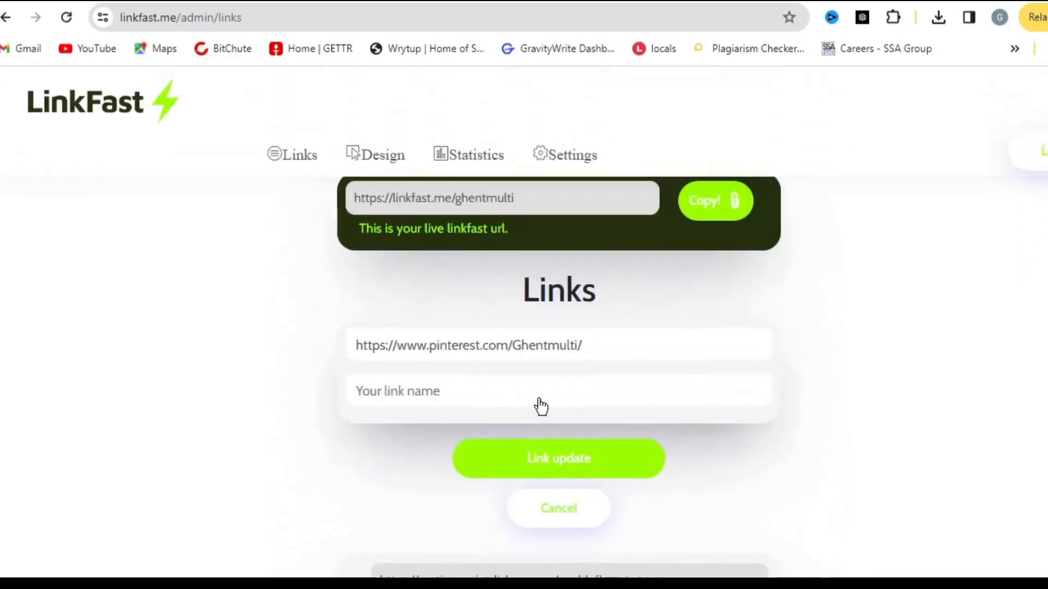
scroll(519, 327, down, 3)
scroll(435, 369, up, 3)
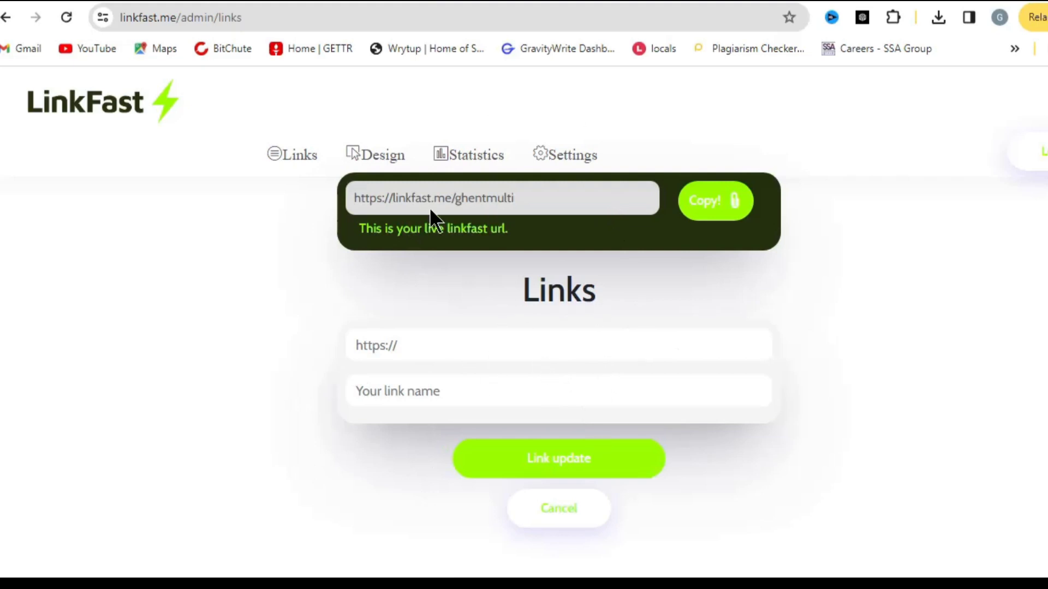
Open the page's design settings and remove the current profile picture.
click(382, 156)
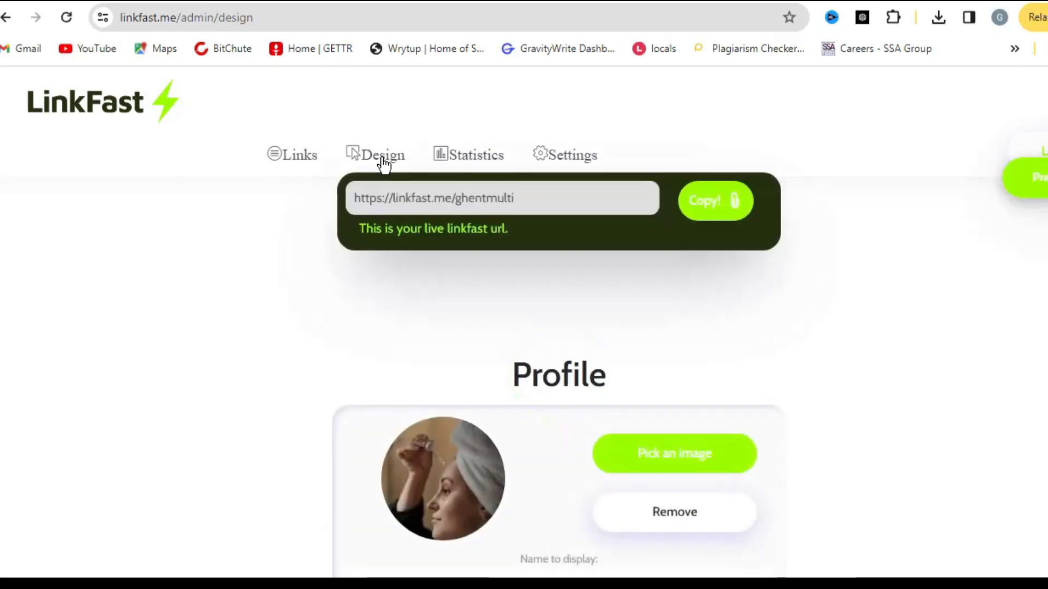
scroll(552, 382, down, 5)
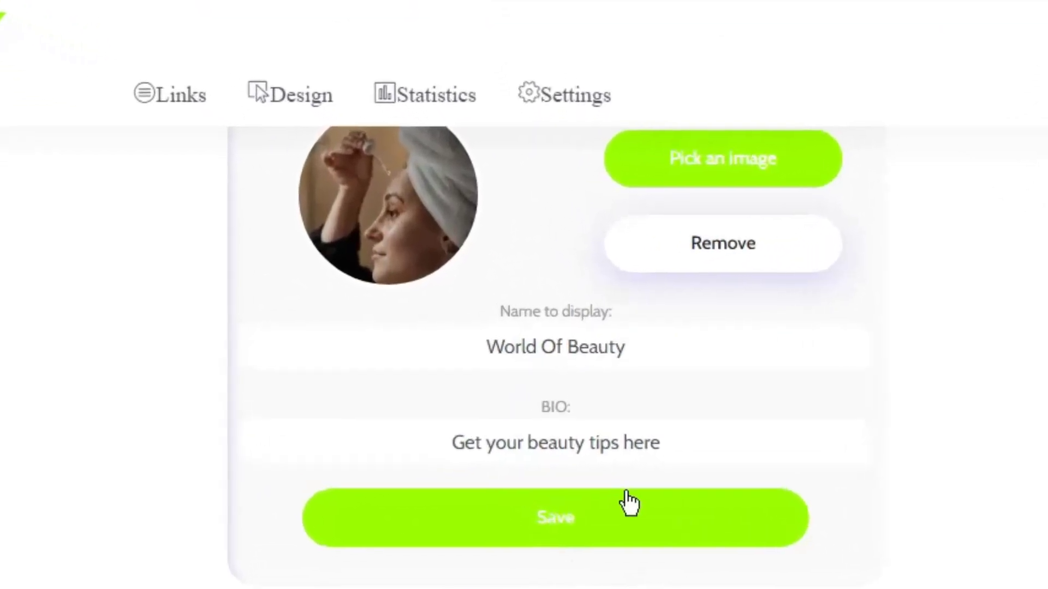
click(622, 492)
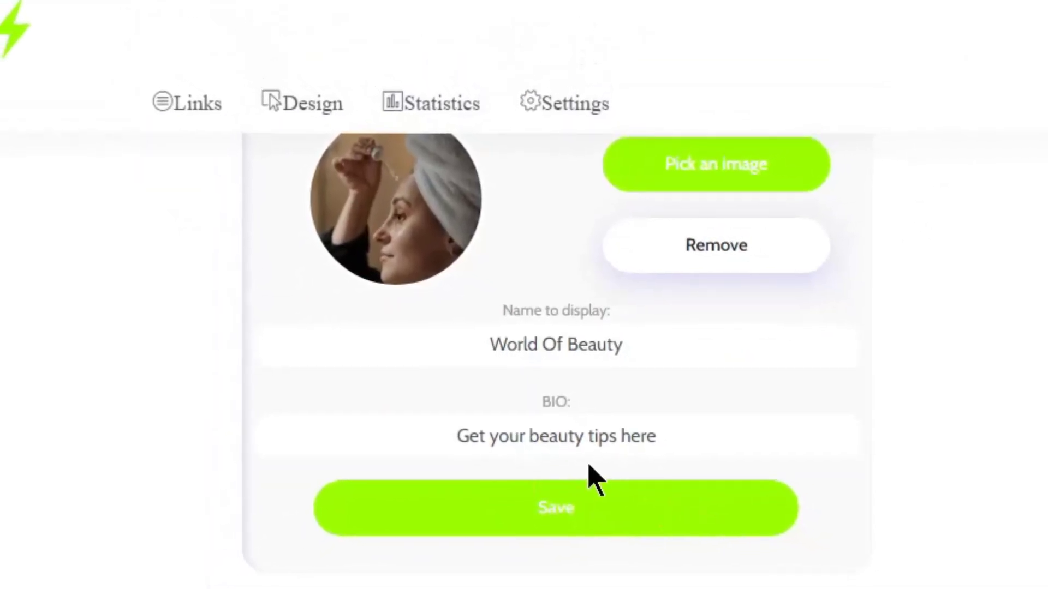
click(617, 492)
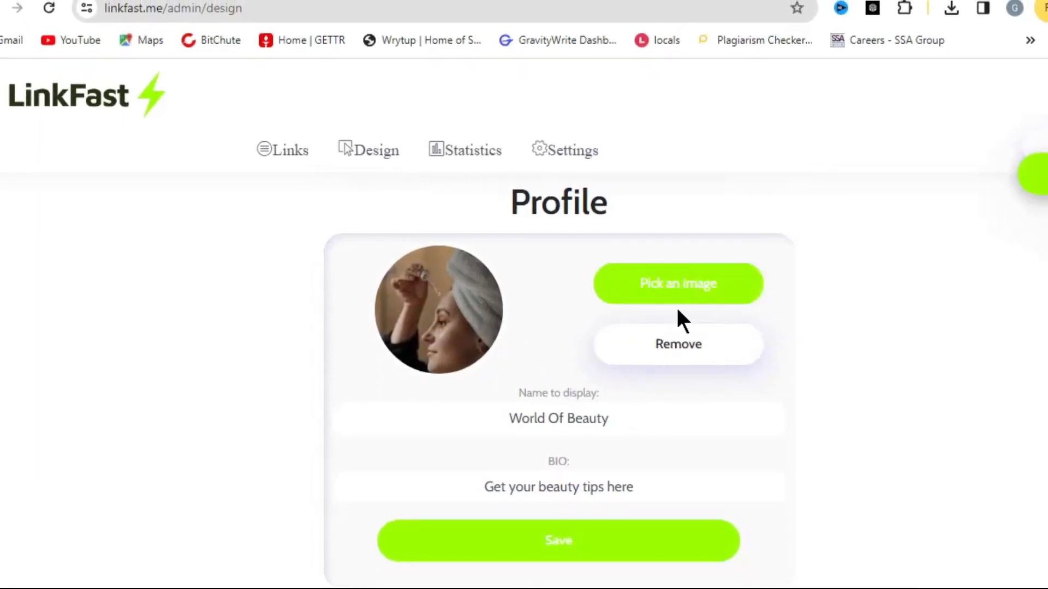
click(673, 339)
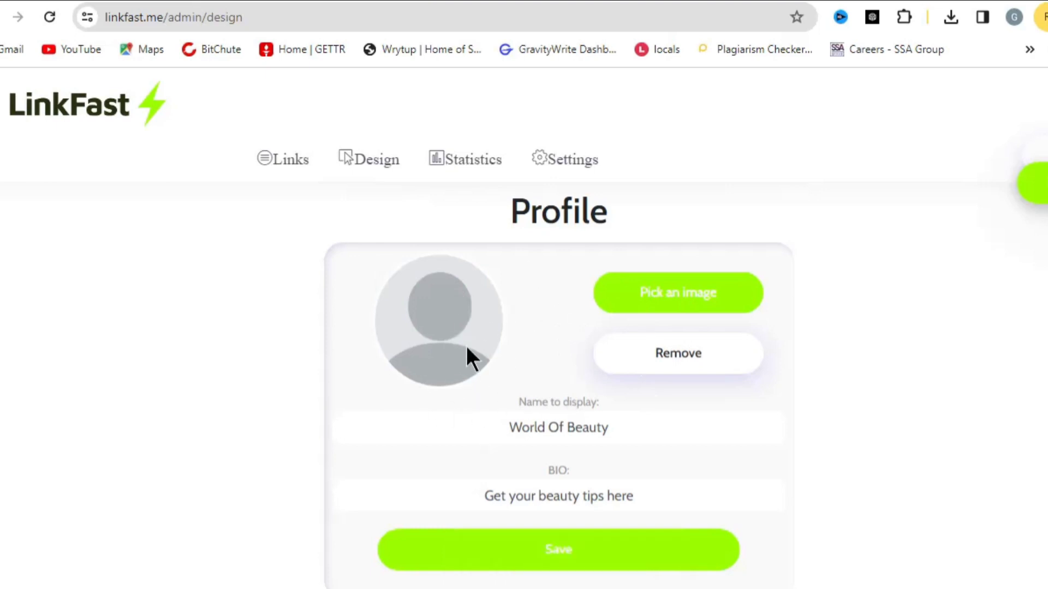
Choose newketo.png from the Desktop as the new profile image.
click(692, 298)
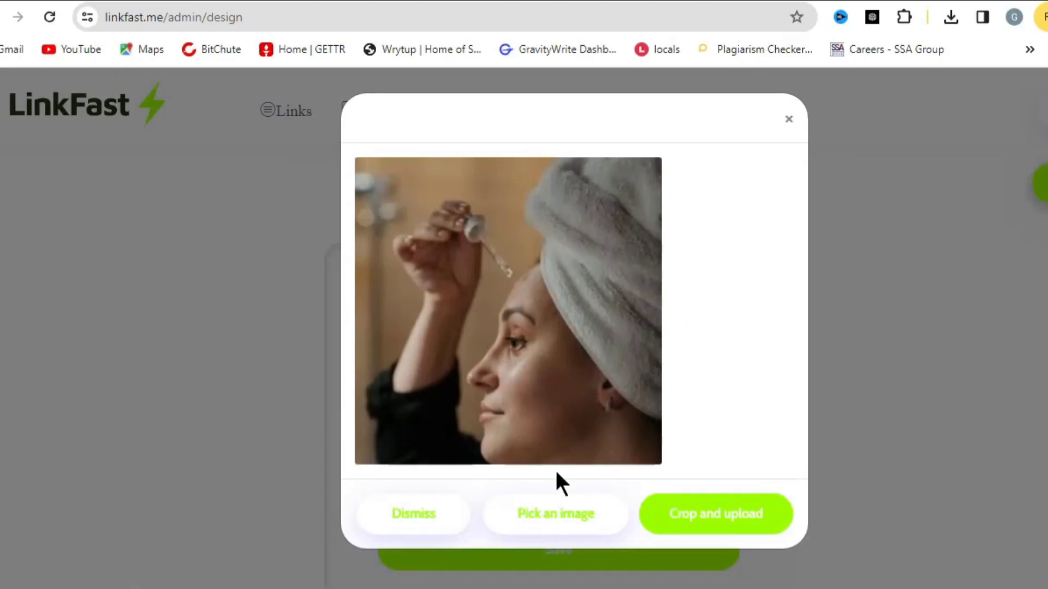
click(564, 516)
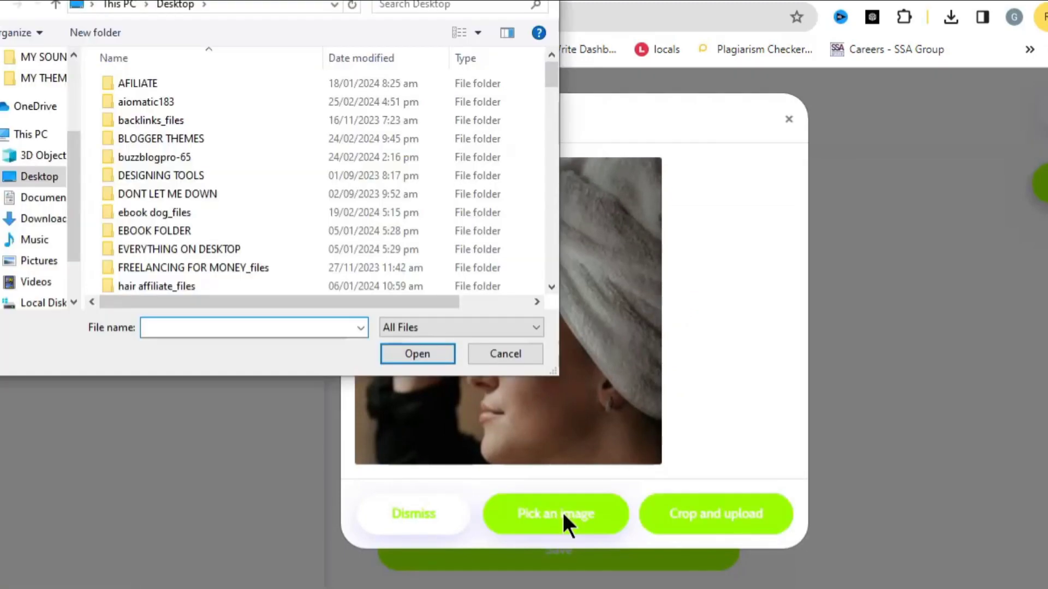
text(ne)
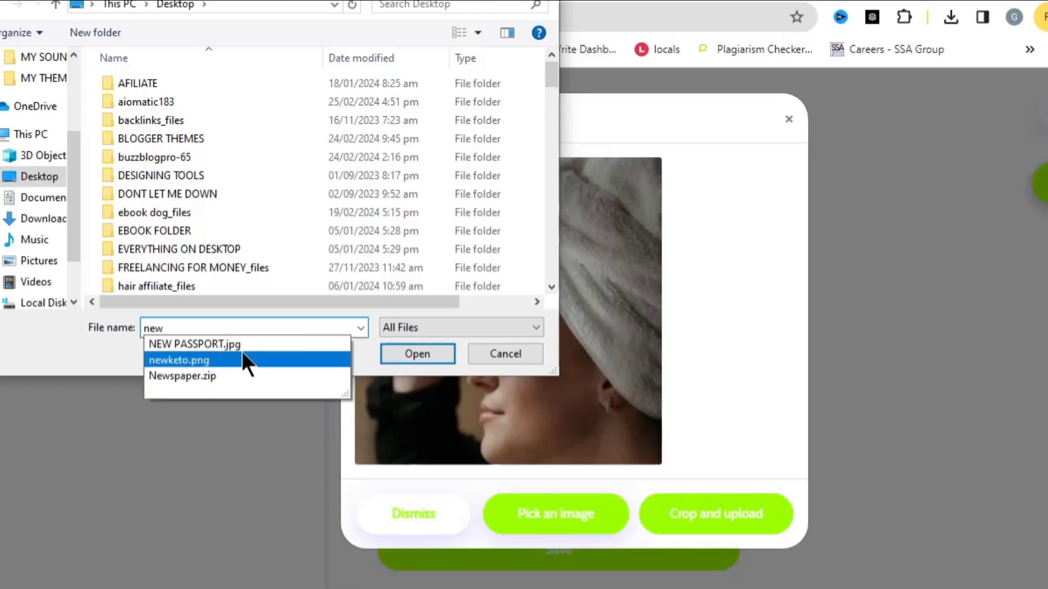
text(w)
click(310, 356)
click(420, 354)
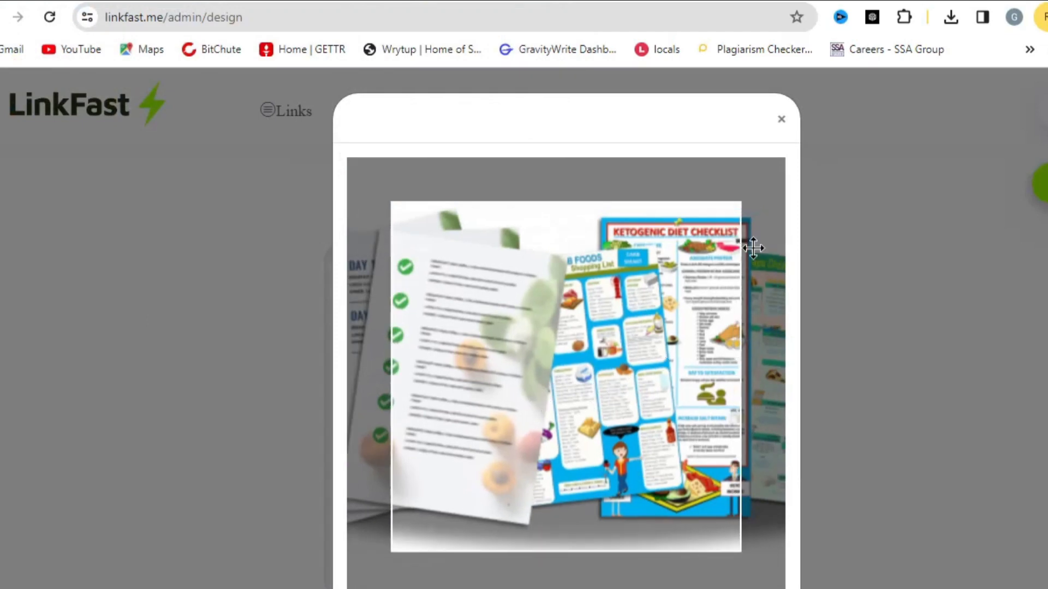
Try a closer zoom on the keto image, return it to the minimum zoom, and crop and upload it.
scroll(894, 328, down, 3)
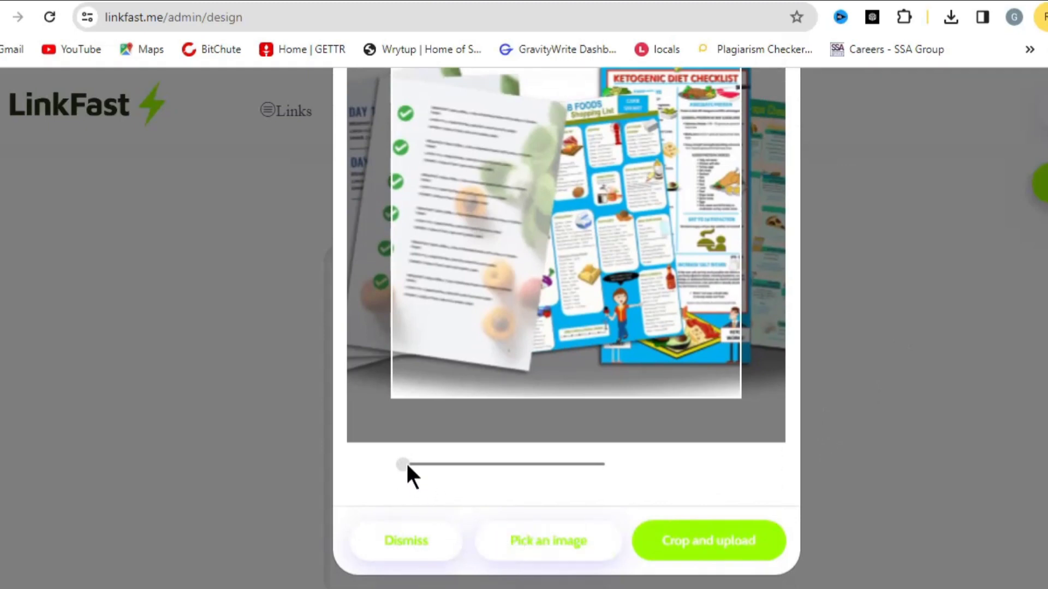
drag(407, 465, 518, 464)
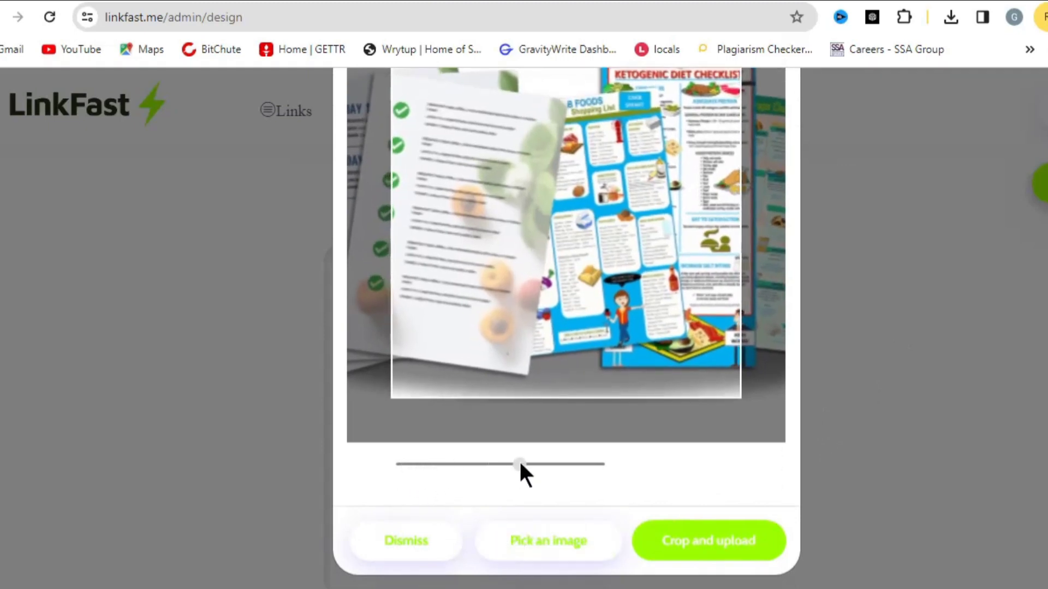
drag(416, 464, 346, 468)
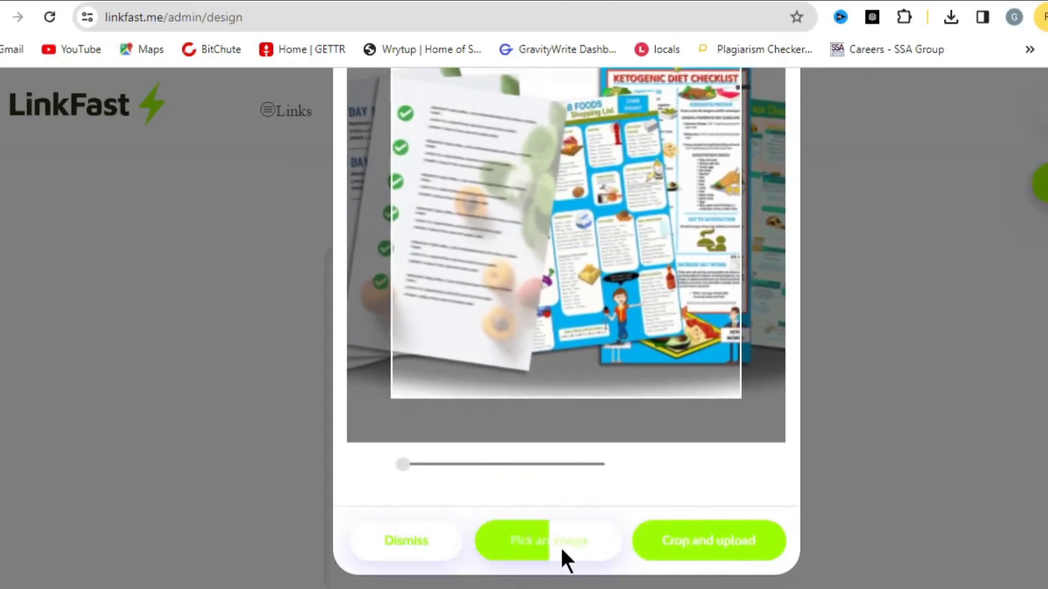
click(699, 549)
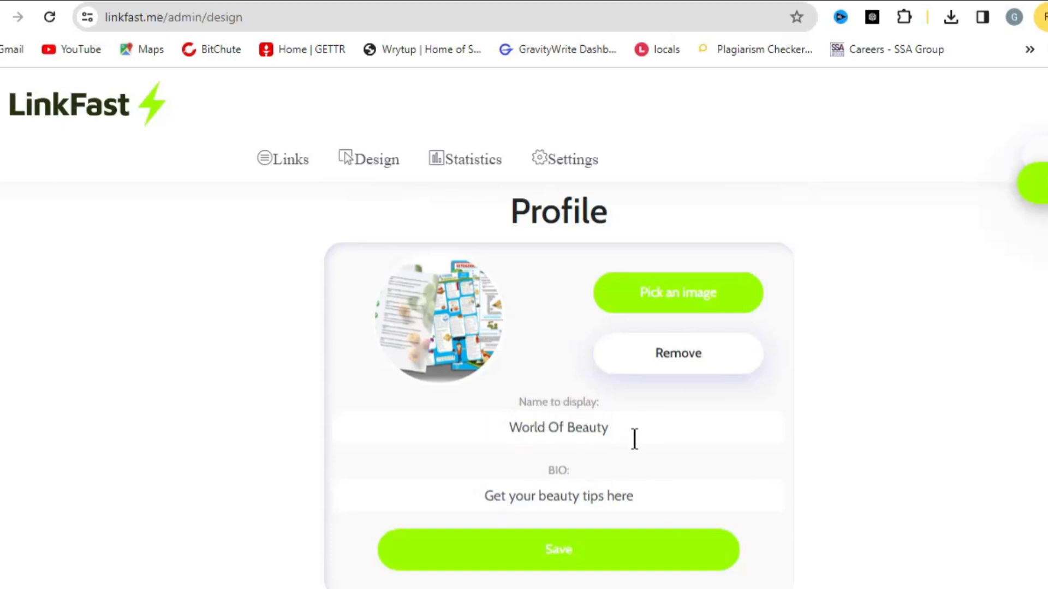
Change the profile's display name to "Keto Diet Plan".
drag(620, 433, 409, 429)
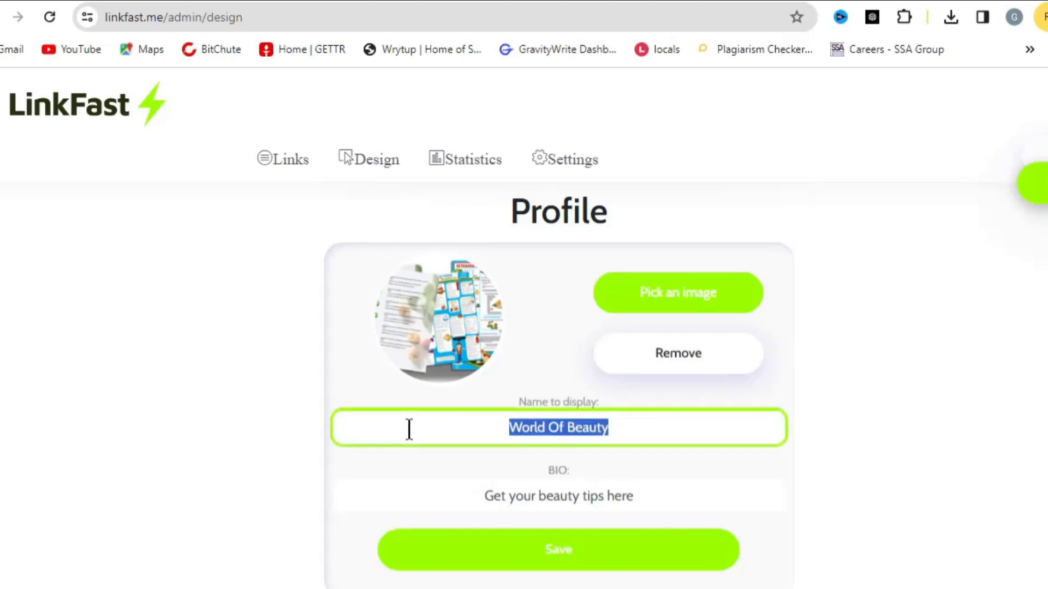
key(BackSpace)
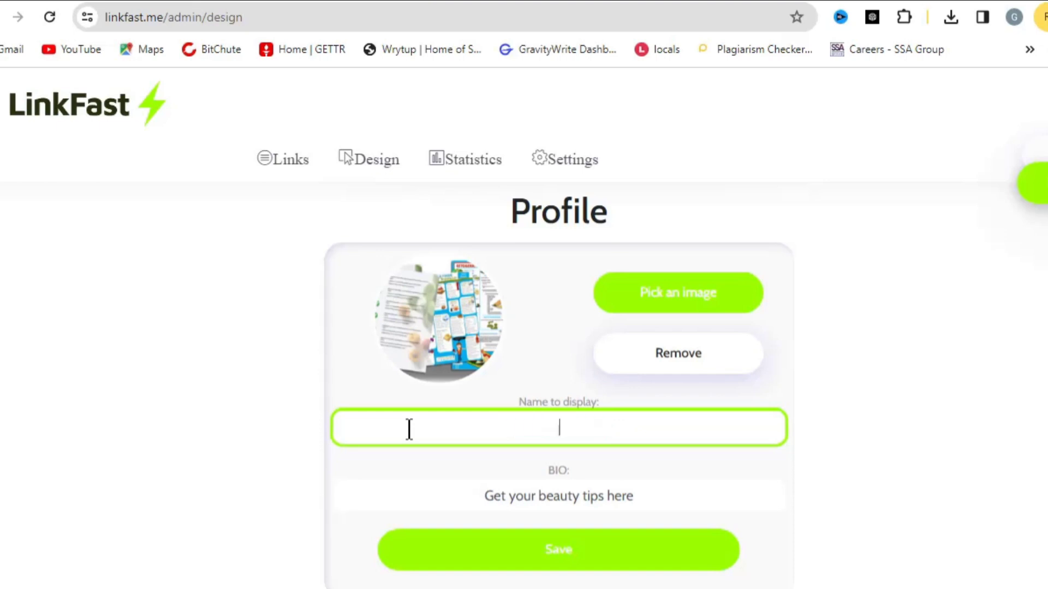
text(Keto Diet Plan)
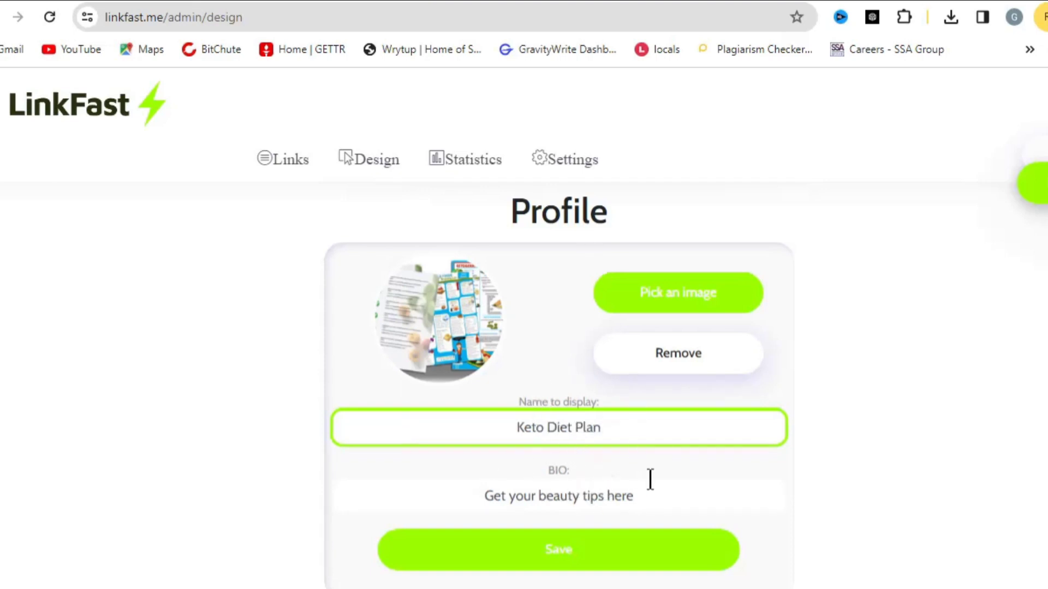
Change the profile's bio to "Get your keto diet program here" and save it.
drag(647, 497, 537, 506)
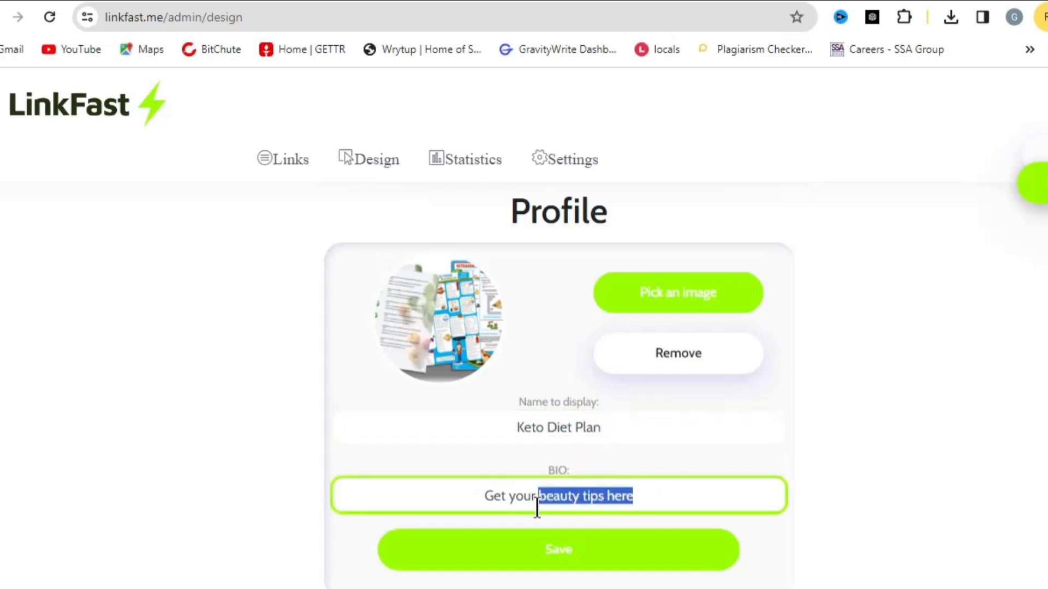
key(BackSpace)
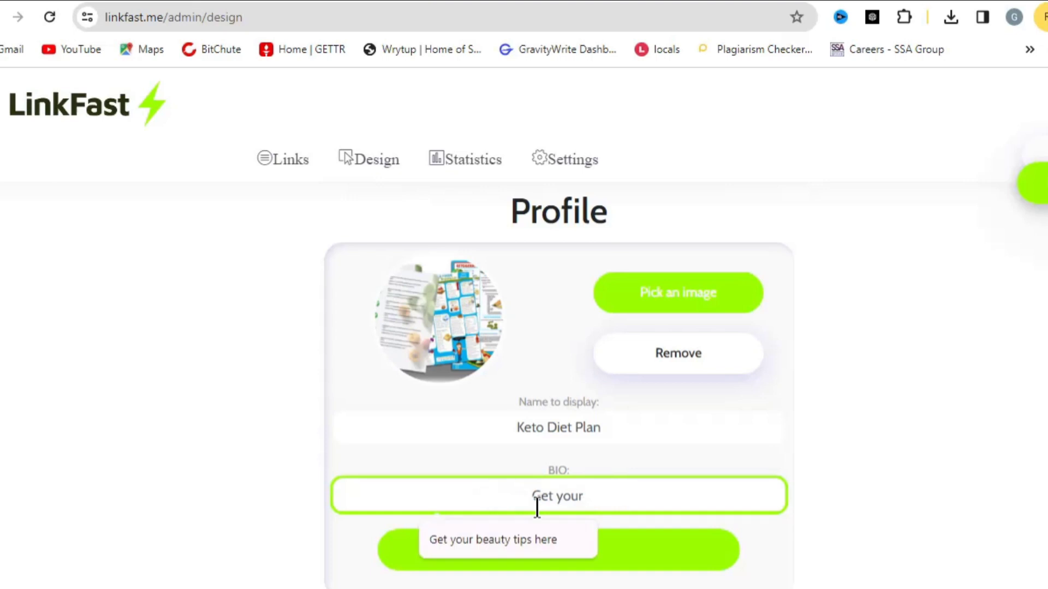
text(keto)
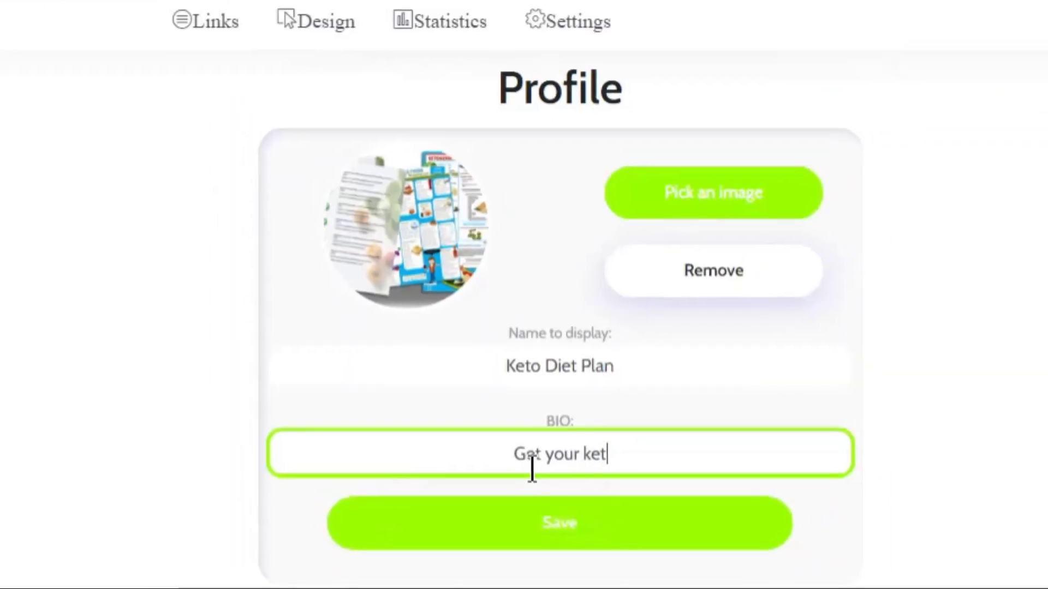
text( diet program here)
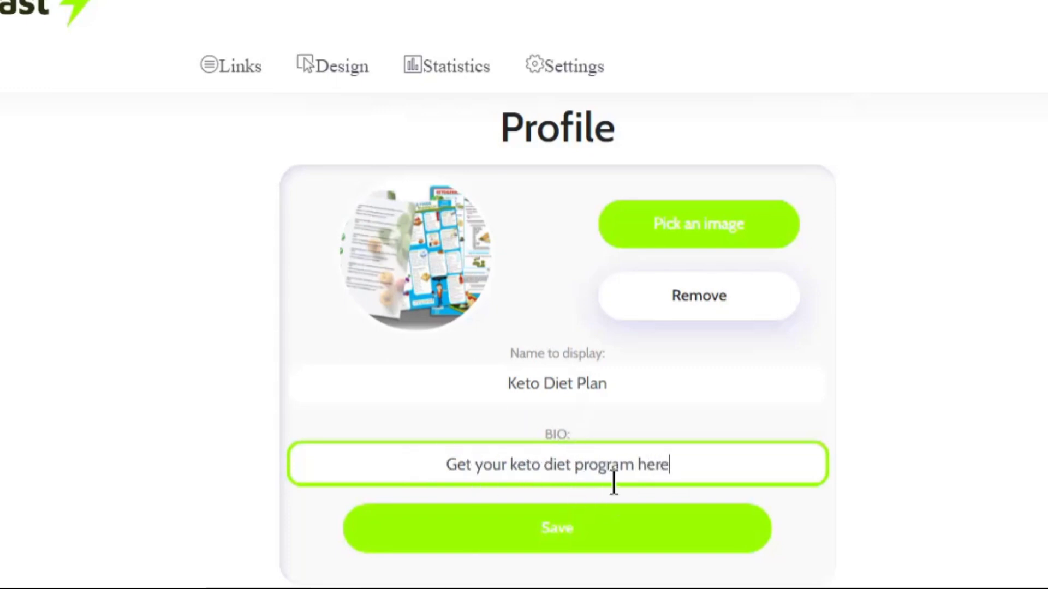
click(565, 533)
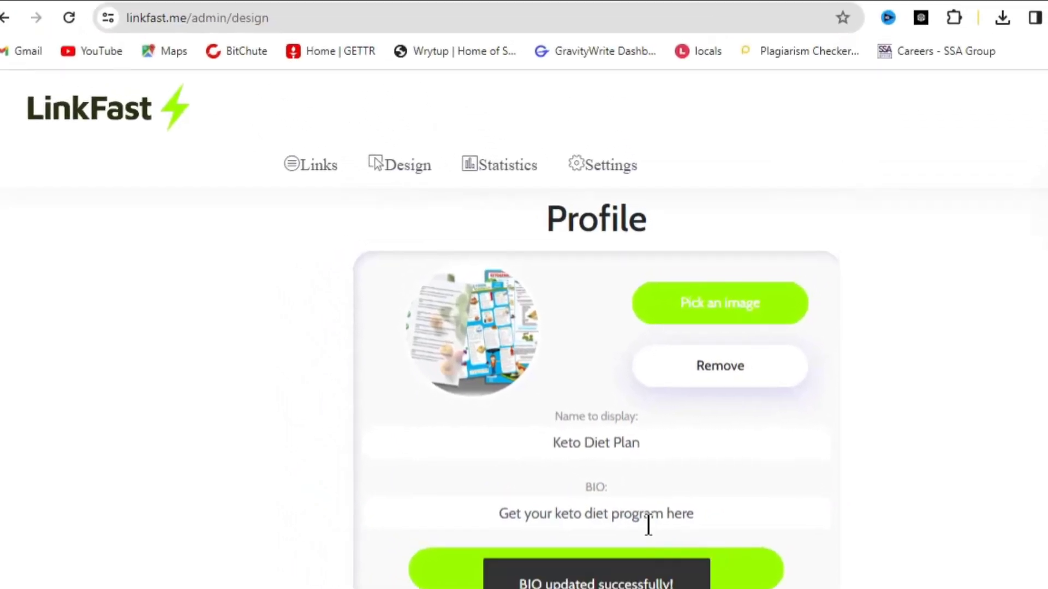
Switch to Digistore24, start promoting The Ultimate Keto Meal Plan offer, and copy its promolink.
scroll(648, 525, up, 3)
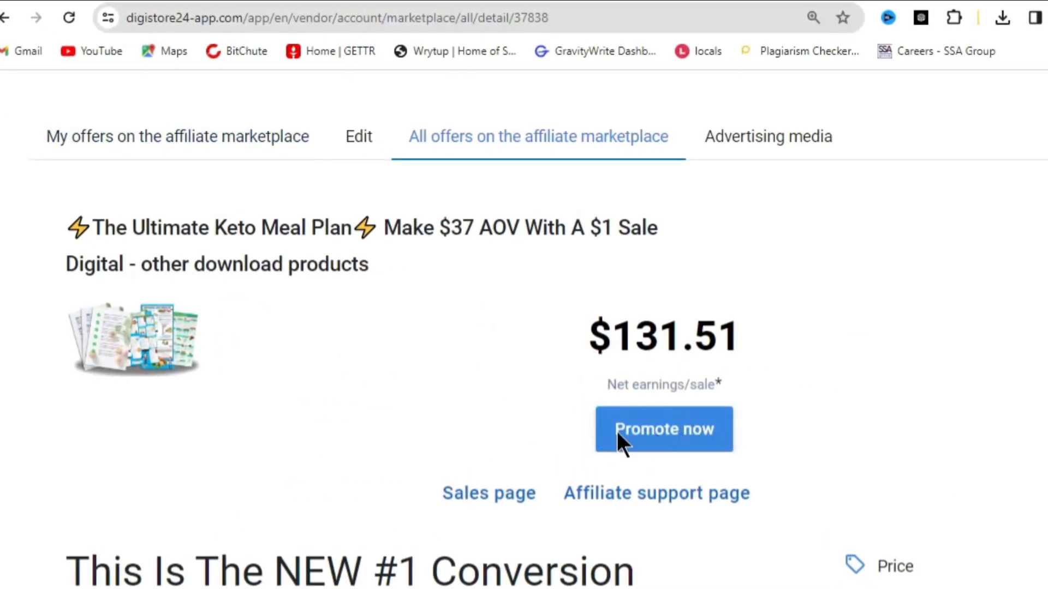
click(663, 437)
scroll(273, 404, up, 3)
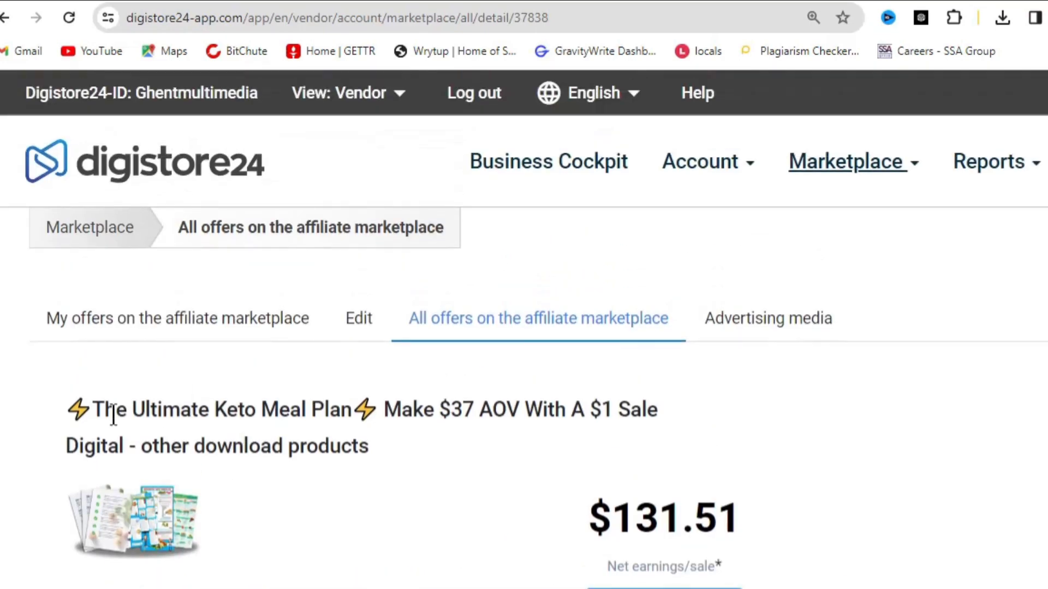
scroll(224, 426, down, 2)
scroll(218, 382, down, 1)
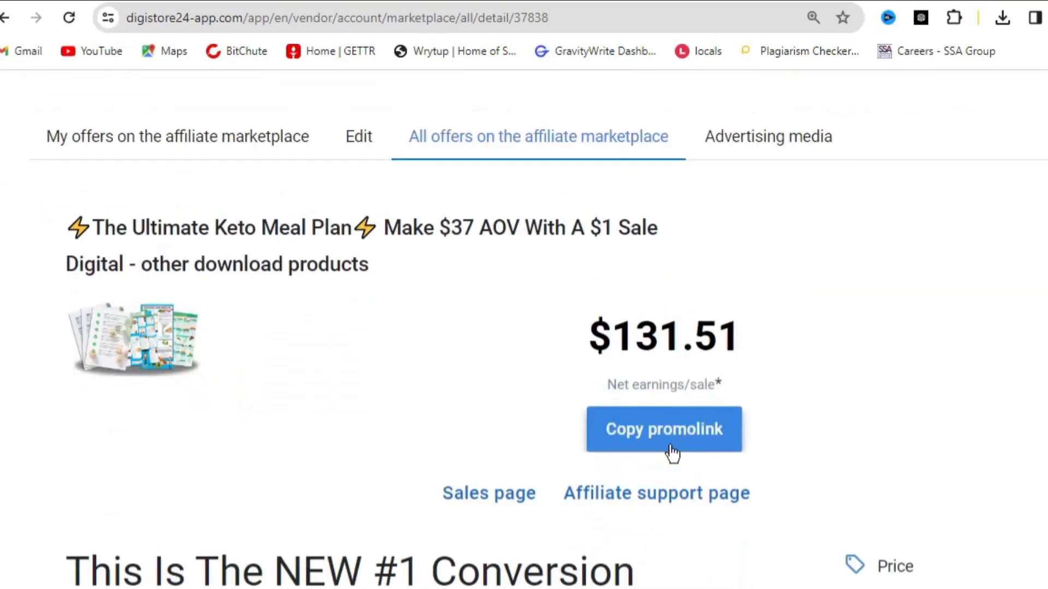
click(656, 434)
Return to the LinkFast links page and paste the copied promolink as the new link's URL.
key(ctrl+Tab)
right_click(475, 370)
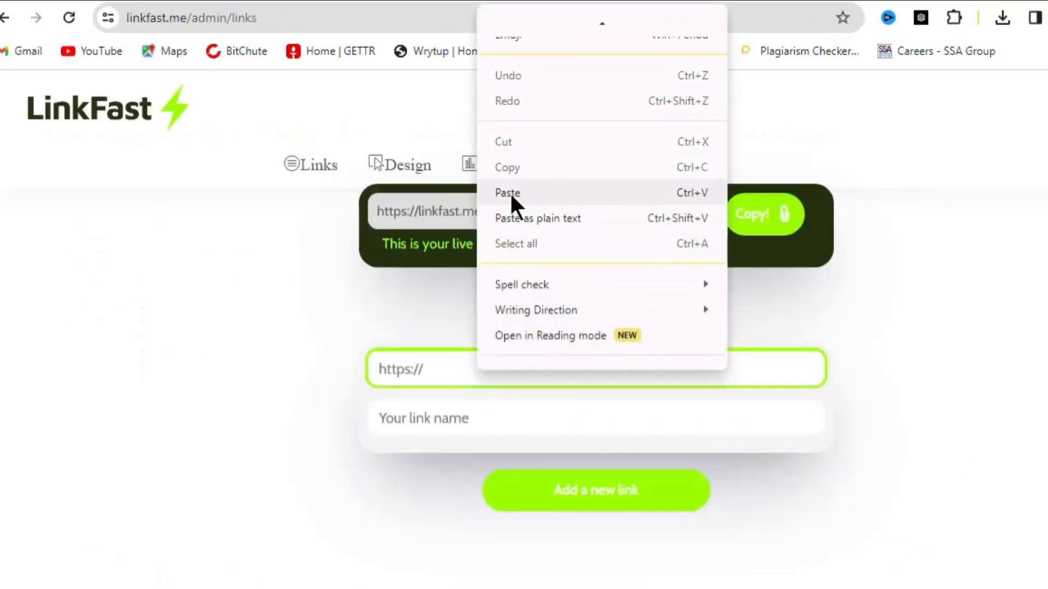
click(510, 193)
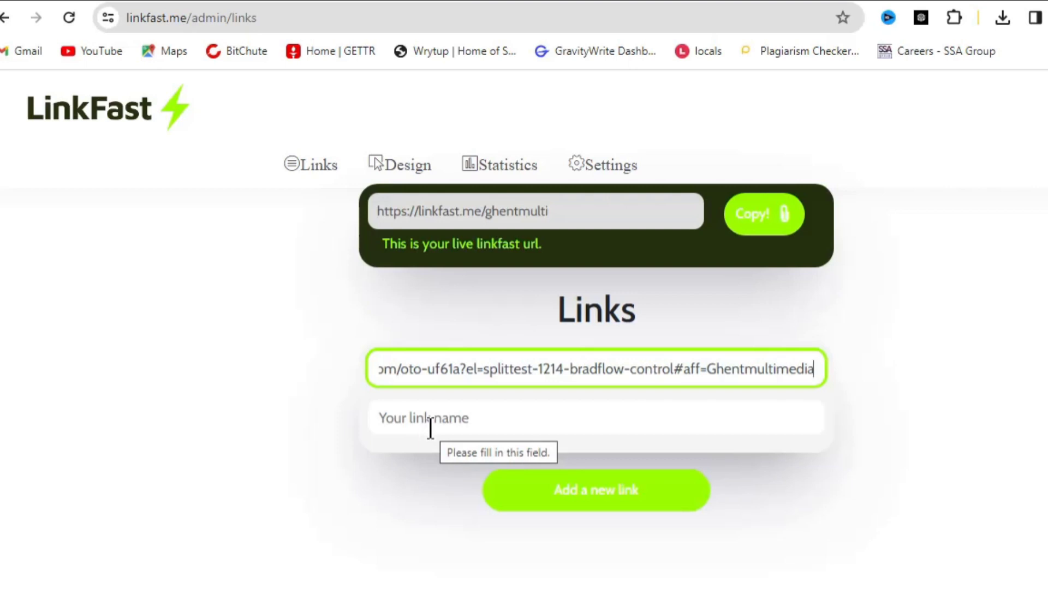
Switch back to the Digistore24 offer and copy "Ultimate Keto Meal Plan" from its title.
key(ctrl+Tab)
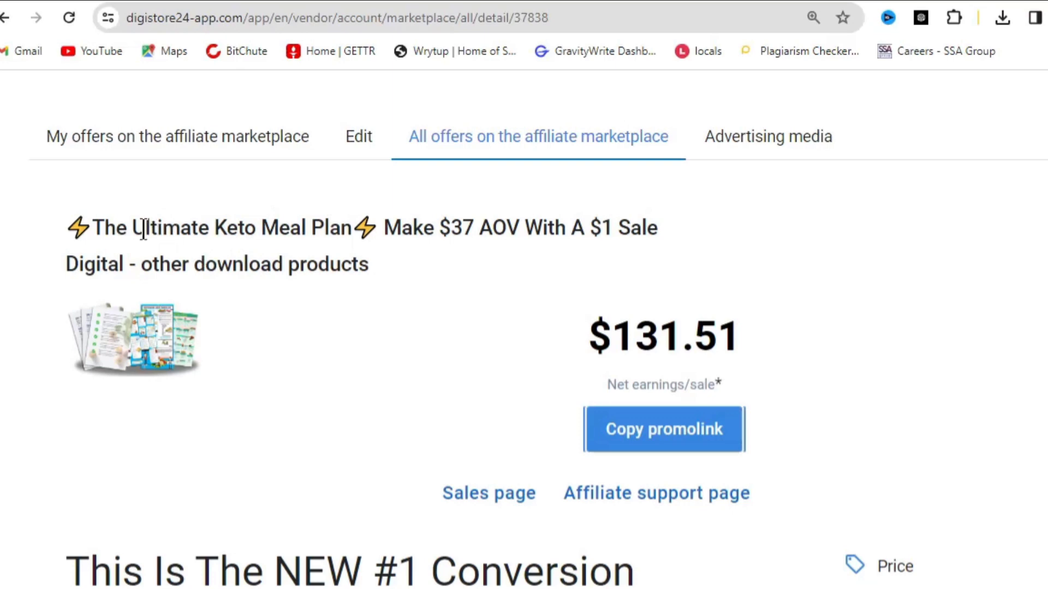
drag(132, 227, 340, 224)
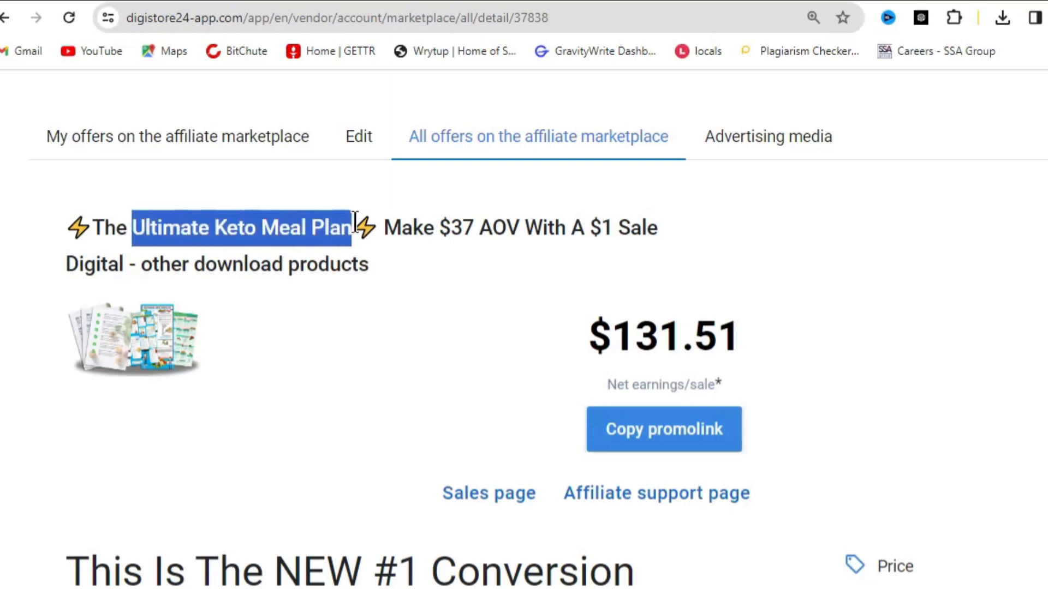
right_click(338, 225)
click(355, 247)
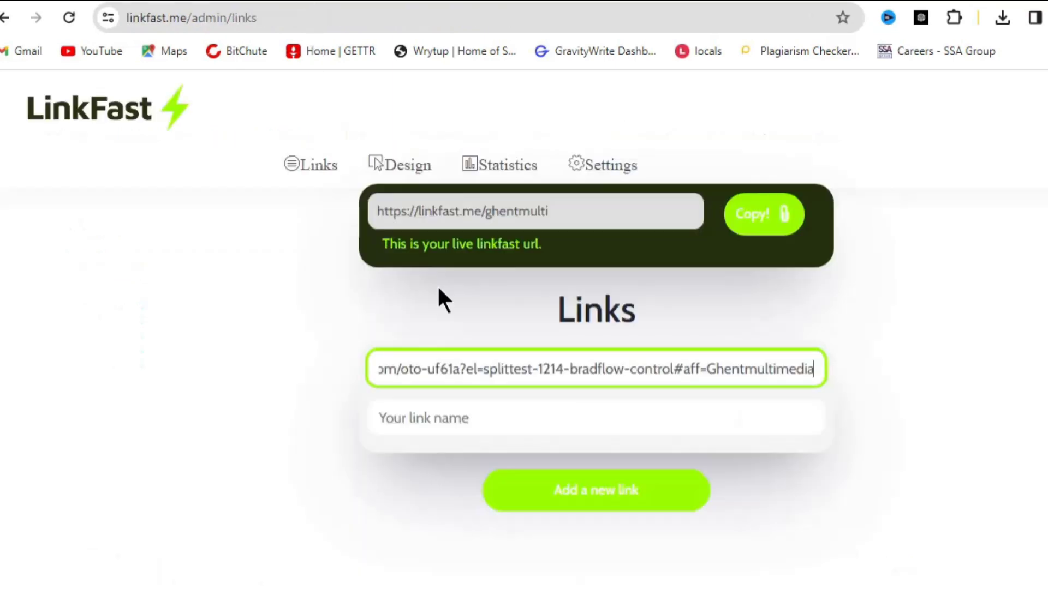
In LinkFast, paste "Ultimate Keto Meal Plan" as the link name and add the link to the page.
click(458, 418)
right_click(457, 419)
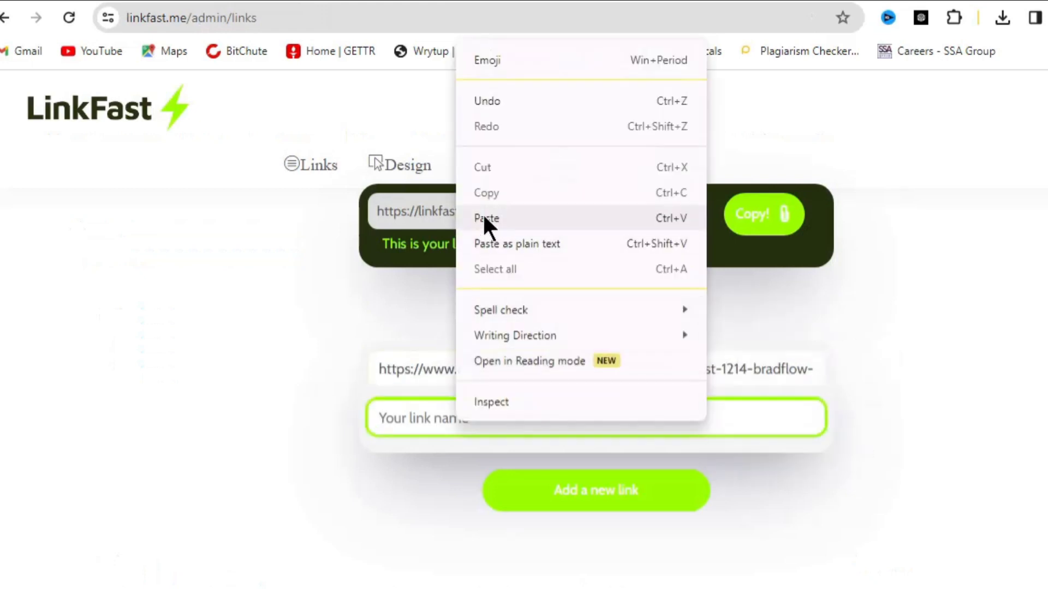
click(483, 214)
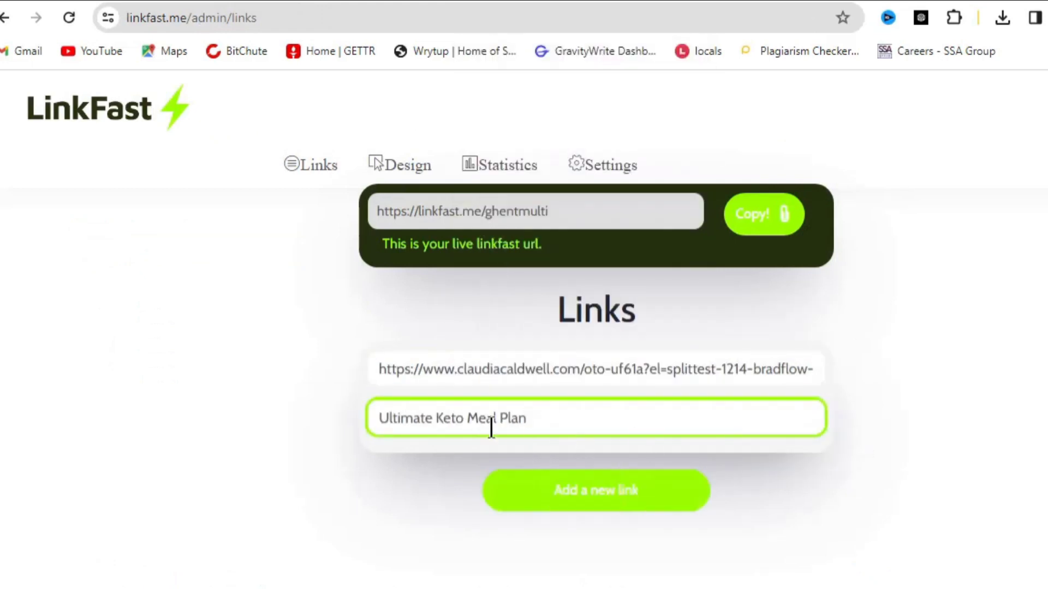
click(604, 507)
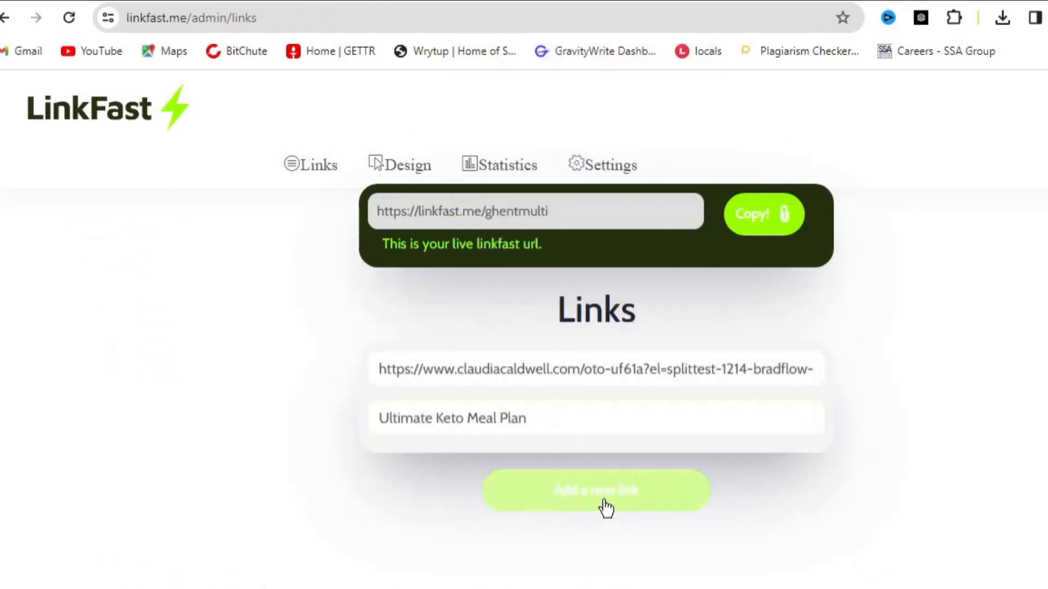
scroll(515, 443, down, 5)
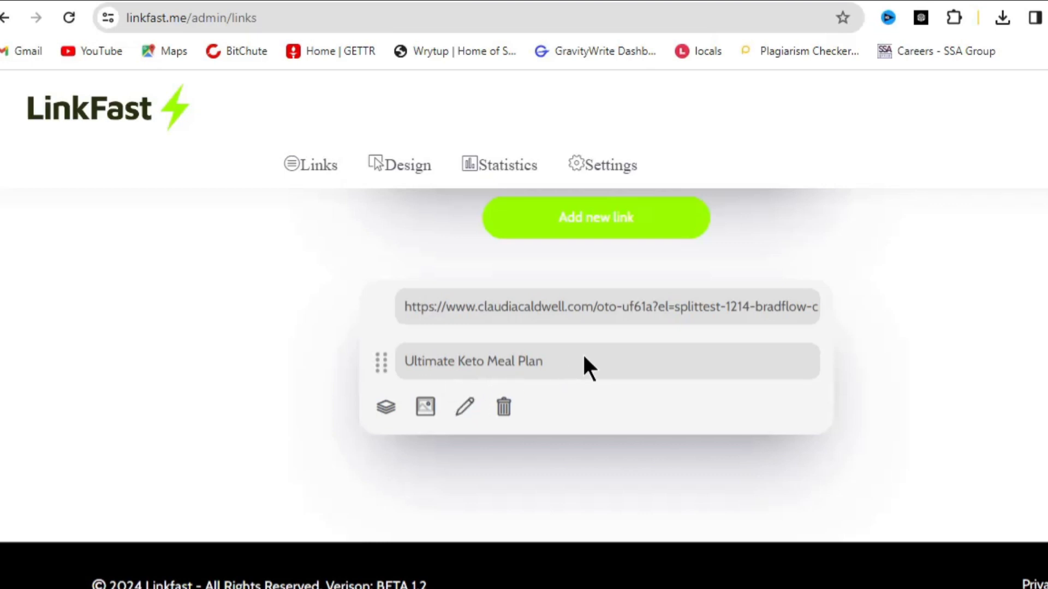
Copy the live LinkFast page URL and open it in a new browser tab.
scroll(627, 340, up, 5)
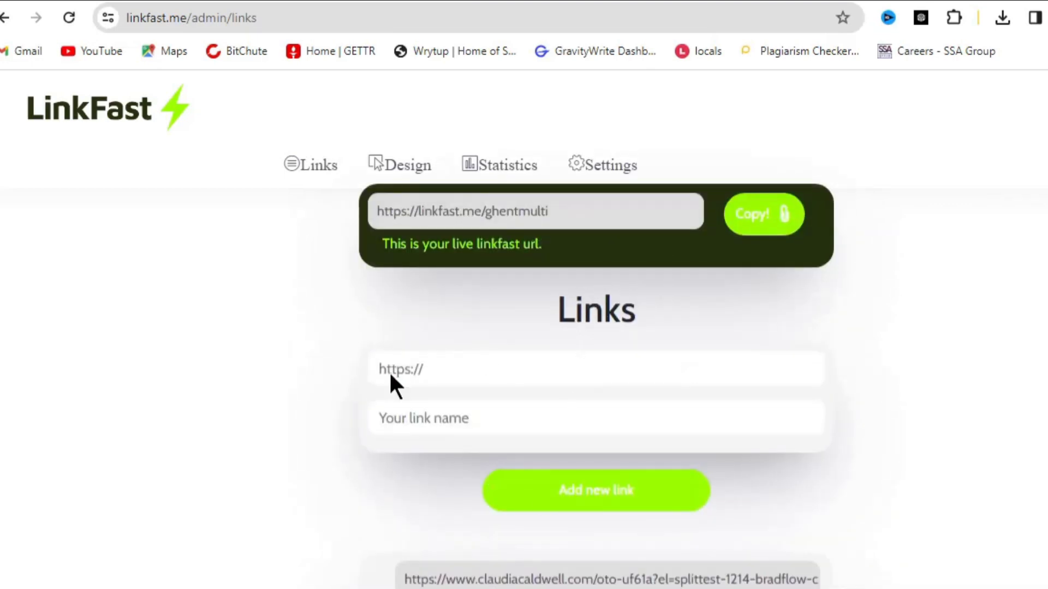
click(758, 224)
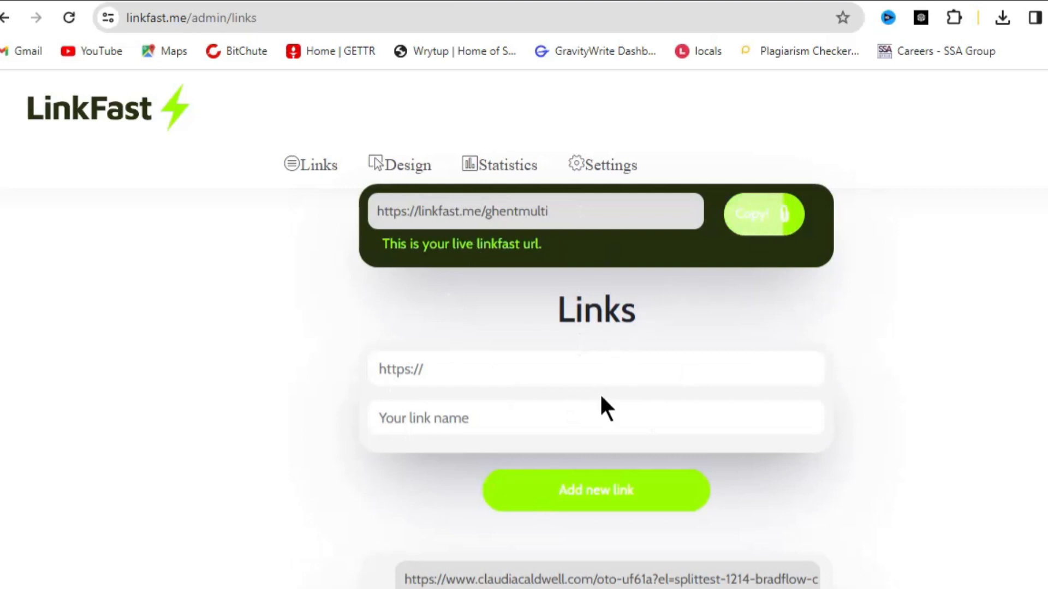
click(757, 223)
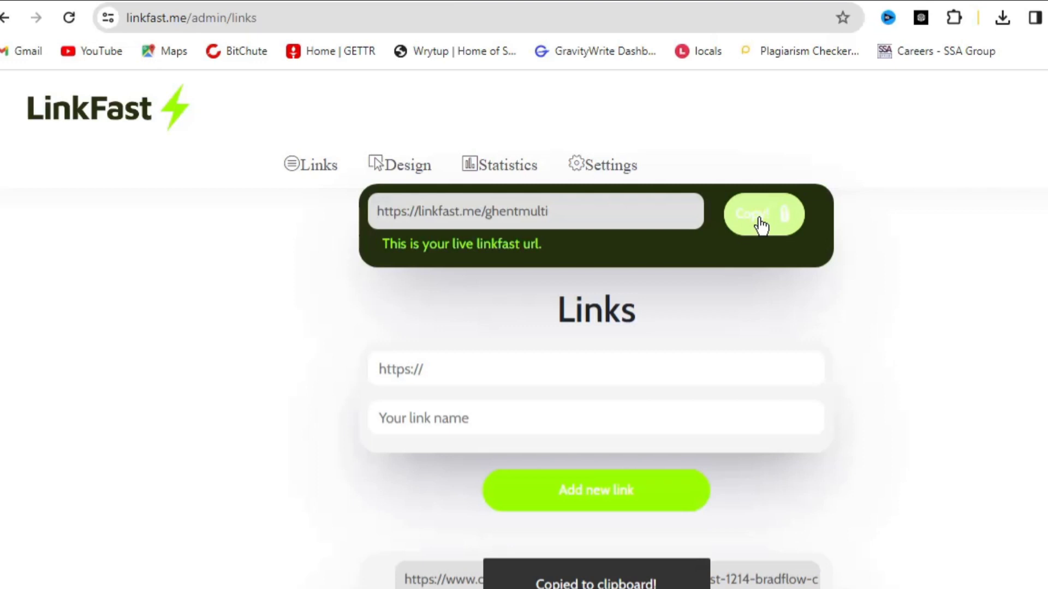
click(392, 18)
key(BackSpace)
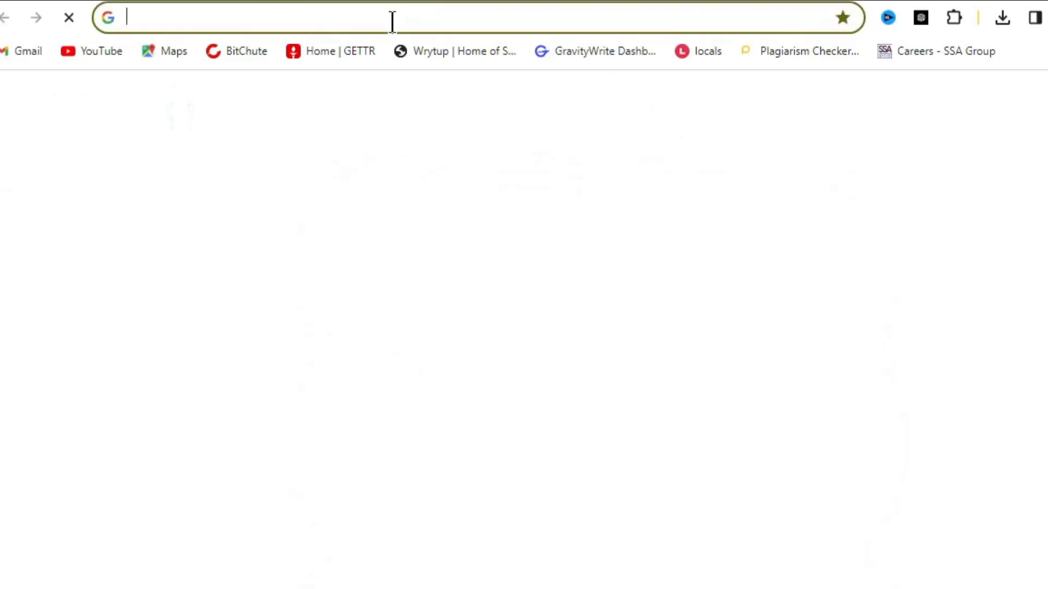
right_click(392, 22)
click(489, 176)
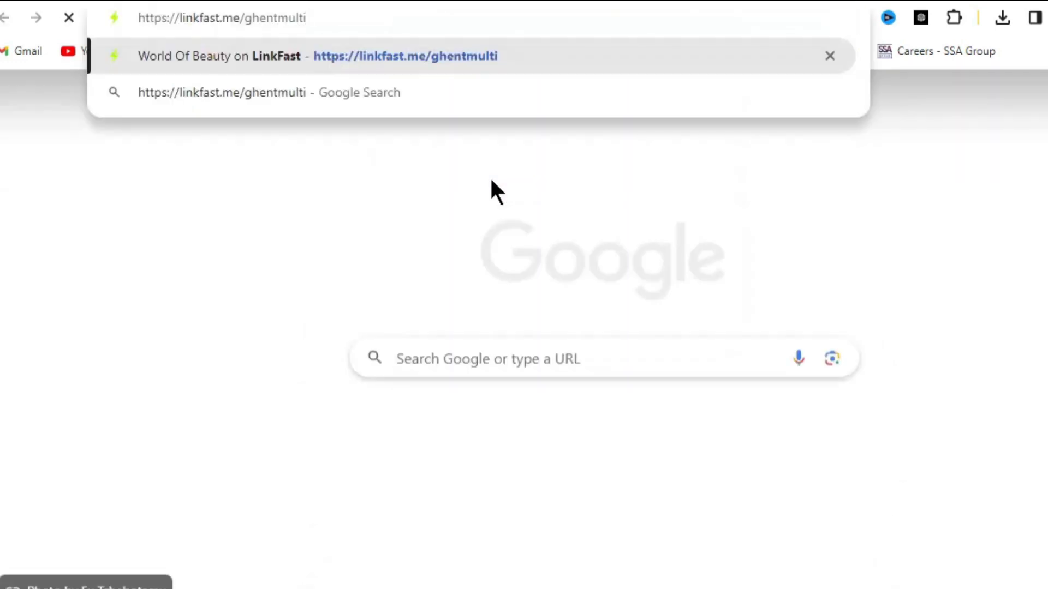
key(Return)
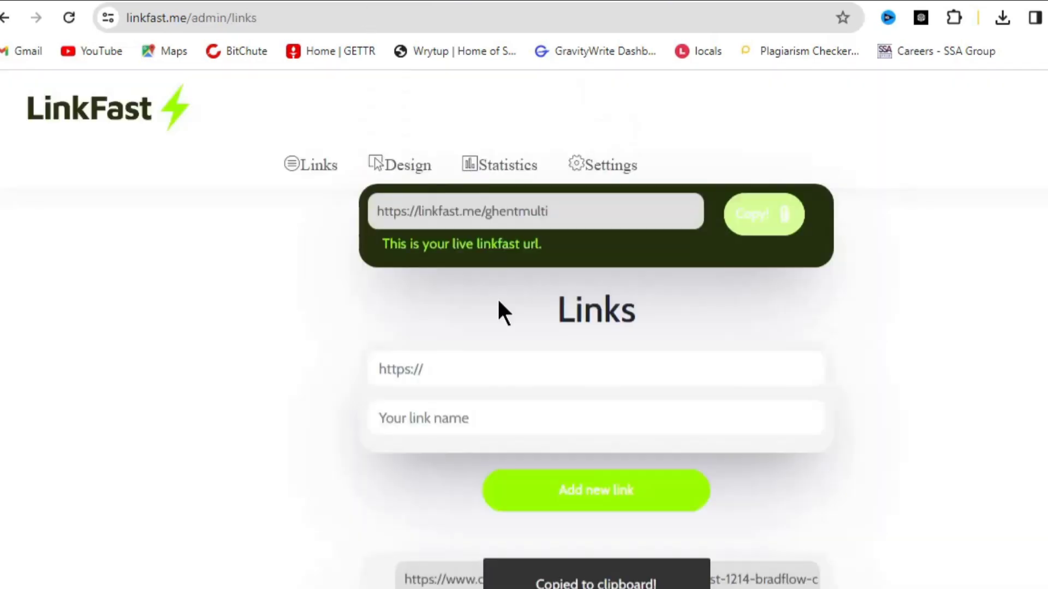
Edit the added link on the LinkFast links page, renaming it "Get the Ultimate Keto Meal Plan", and update it.
scroll(496, 328, down, 5)
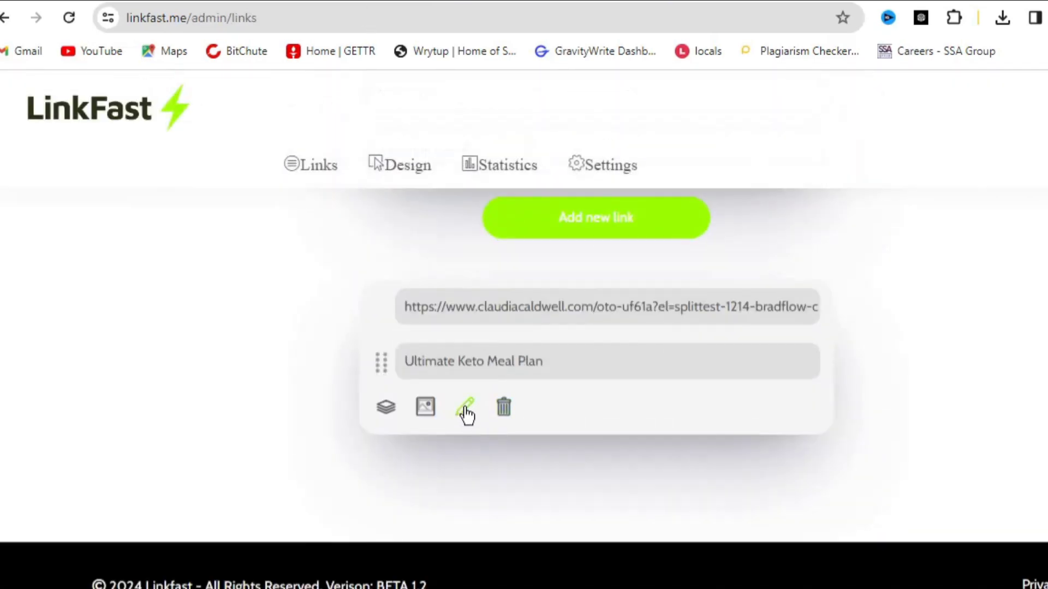
click(467, 410)
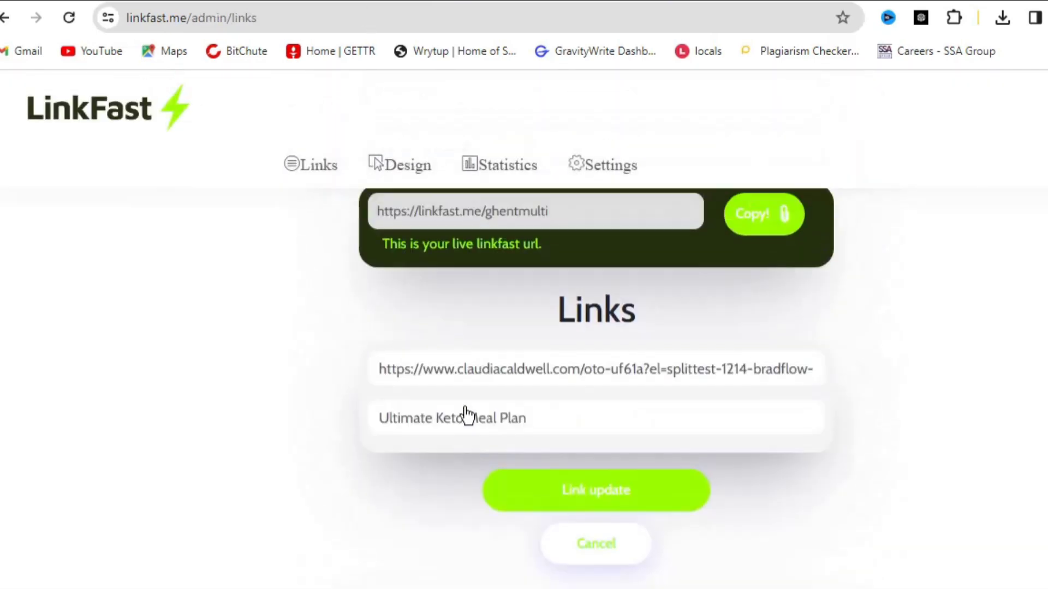
click(381, 418)
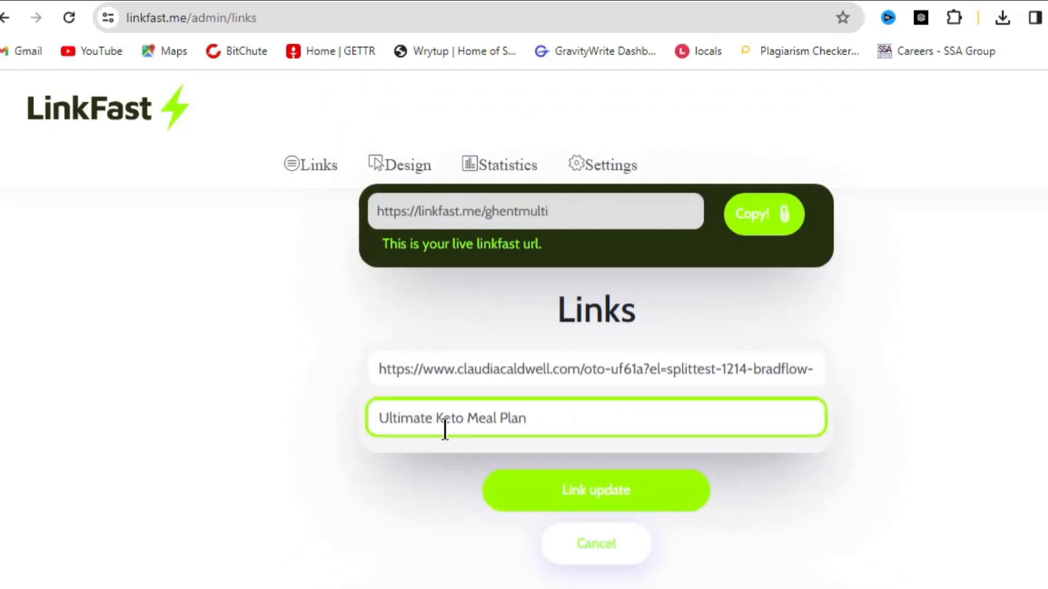
text(Get the)
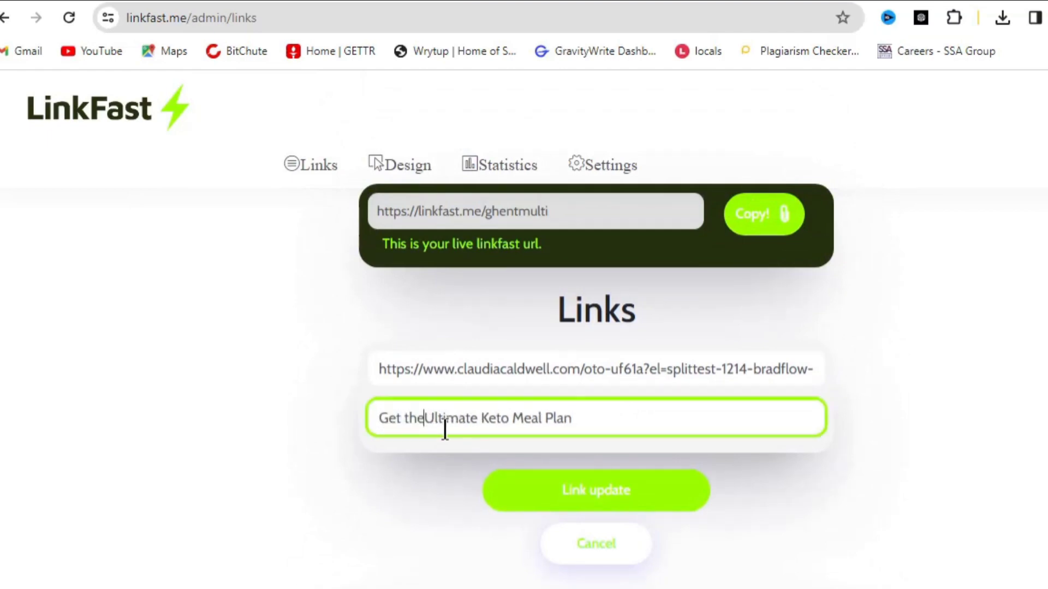
click(519, 490)
Test the "Get the Ultimate Keto Meal Plan" link on the live LinkFast page.
scroll(496, 439, down, 5)
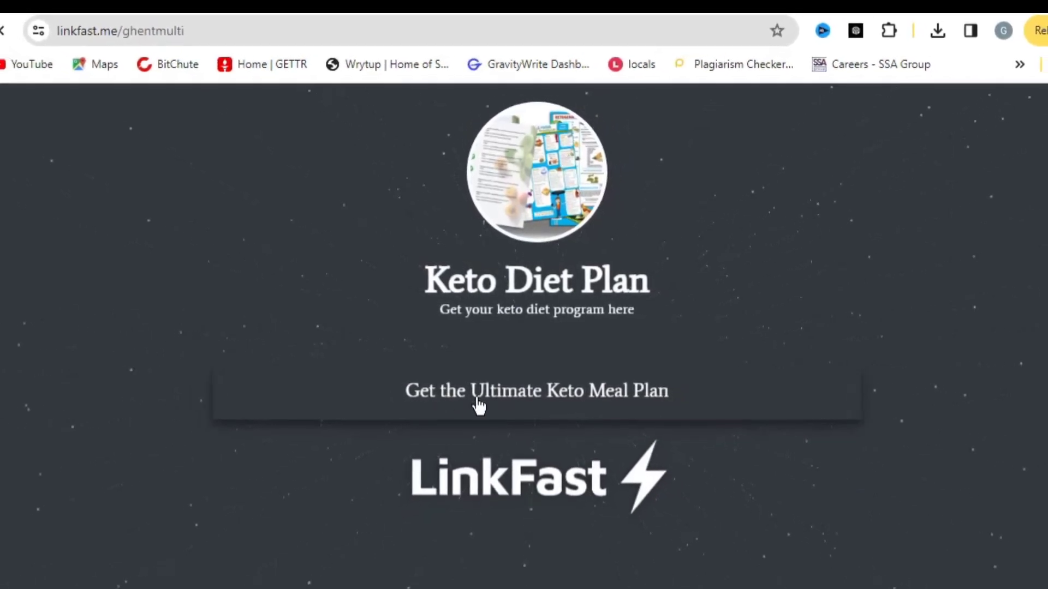
click(497, 401)
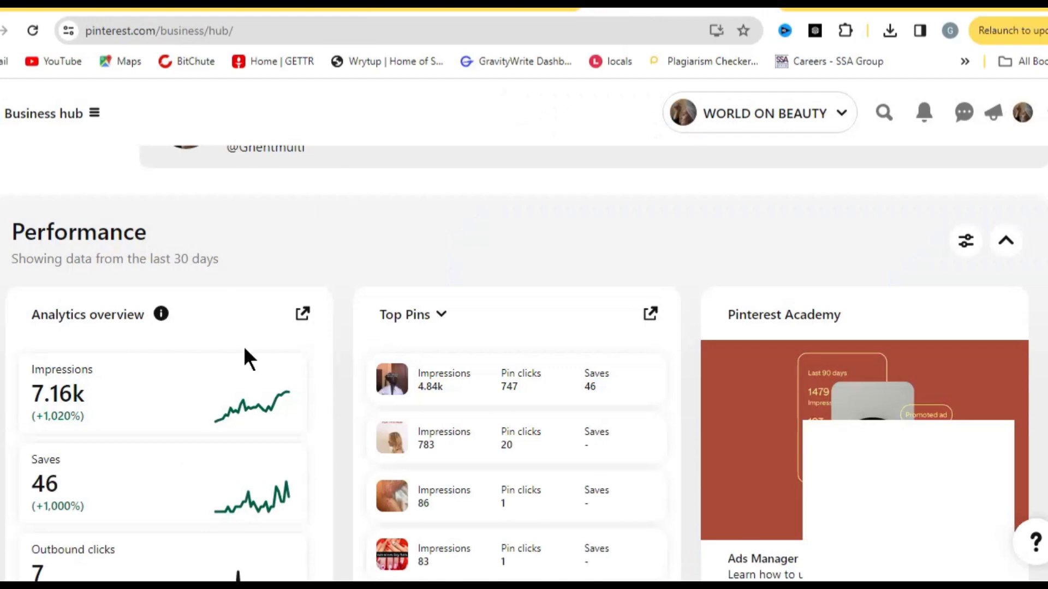
Switch to the Pinterest Business Hub and examine the last 30 days' impressions, saves, outbound clicks and top pins.
scroll(314, 376, up, 2)
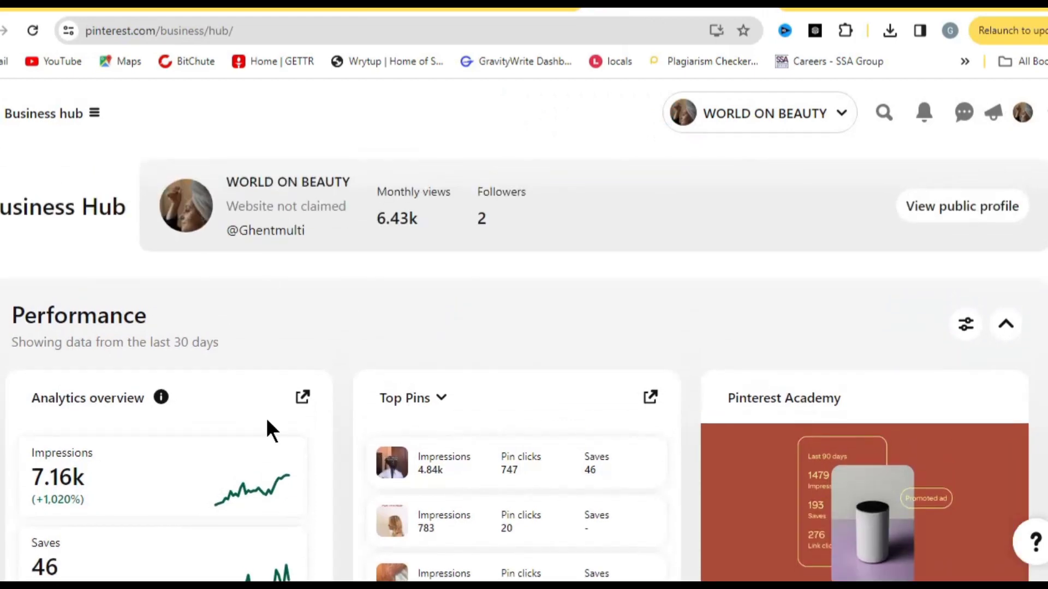
scroll(63, 403, down, 3)
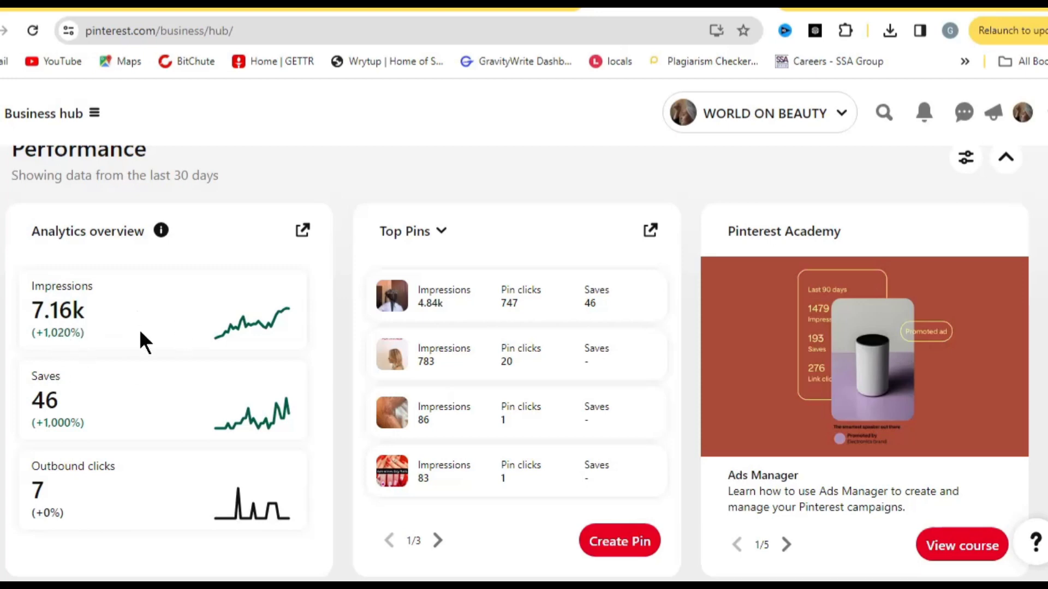
mouse_move(235, 403)
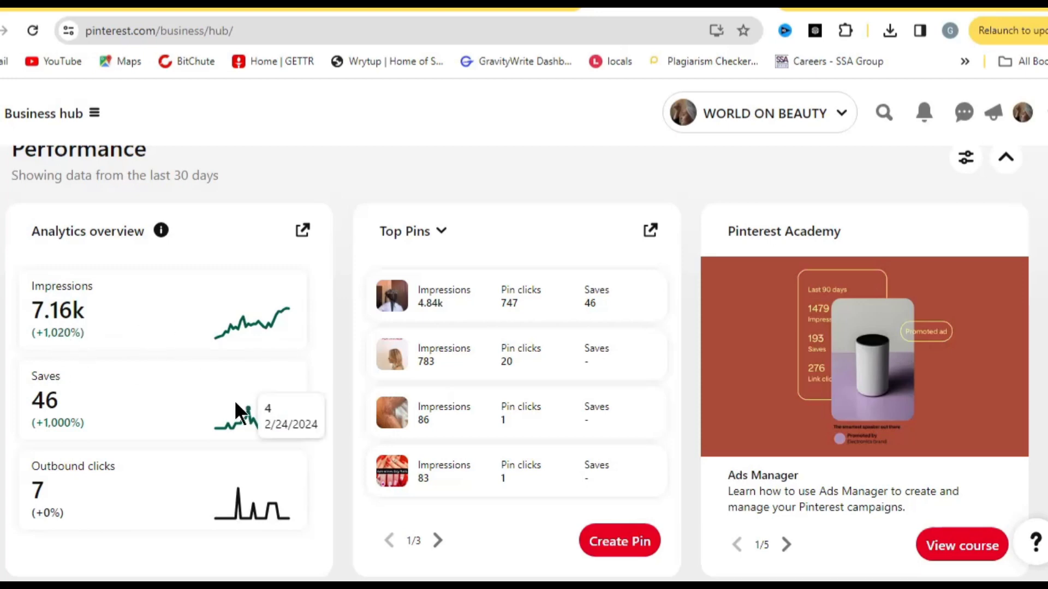
scroll(236, 404, up, 2)
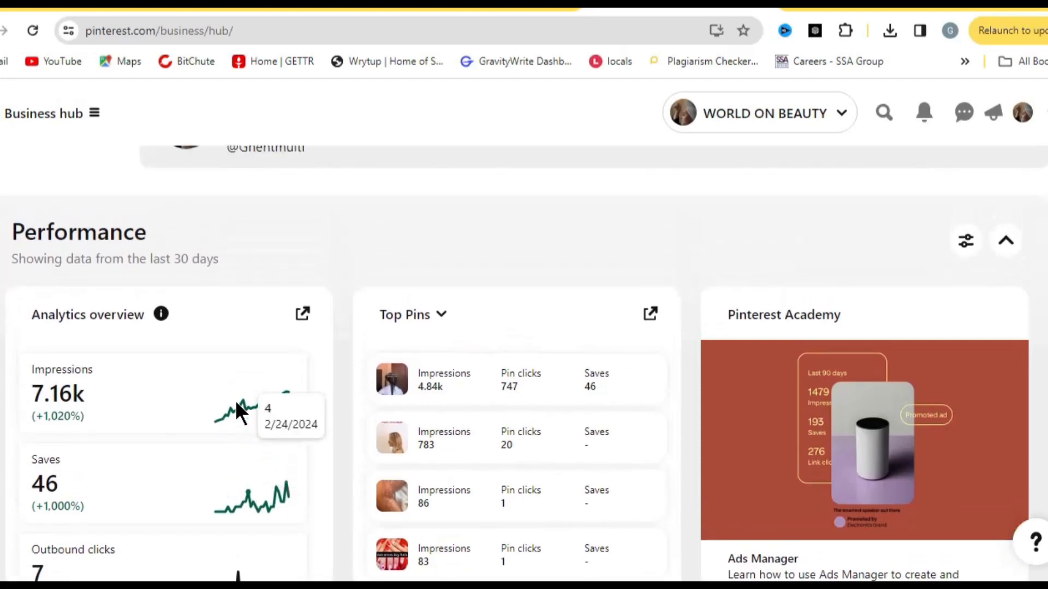
scroll(235, 409, up, 2)
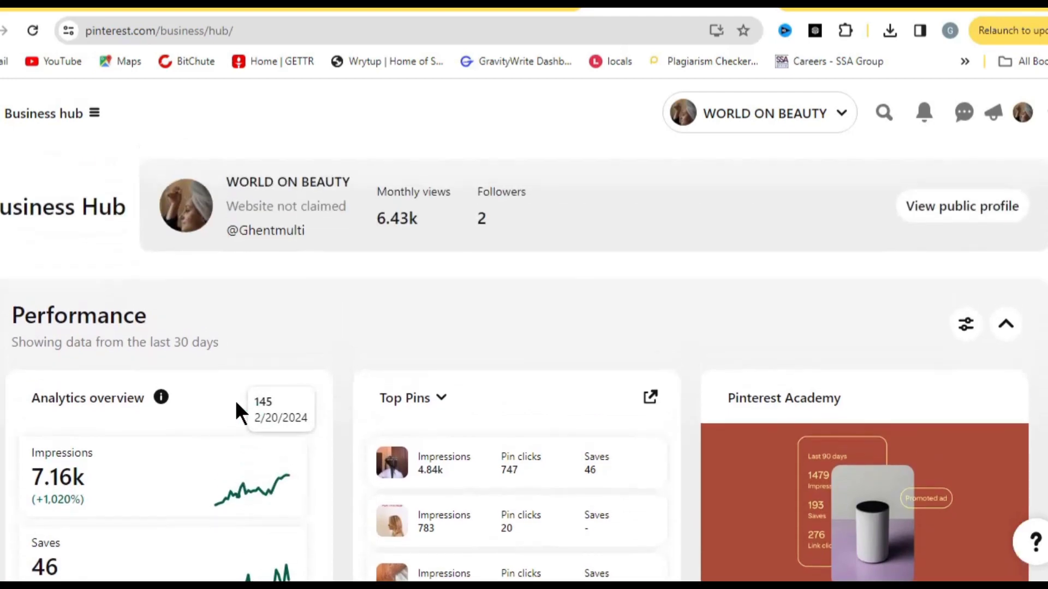
scroll(236, 410, down, 2)
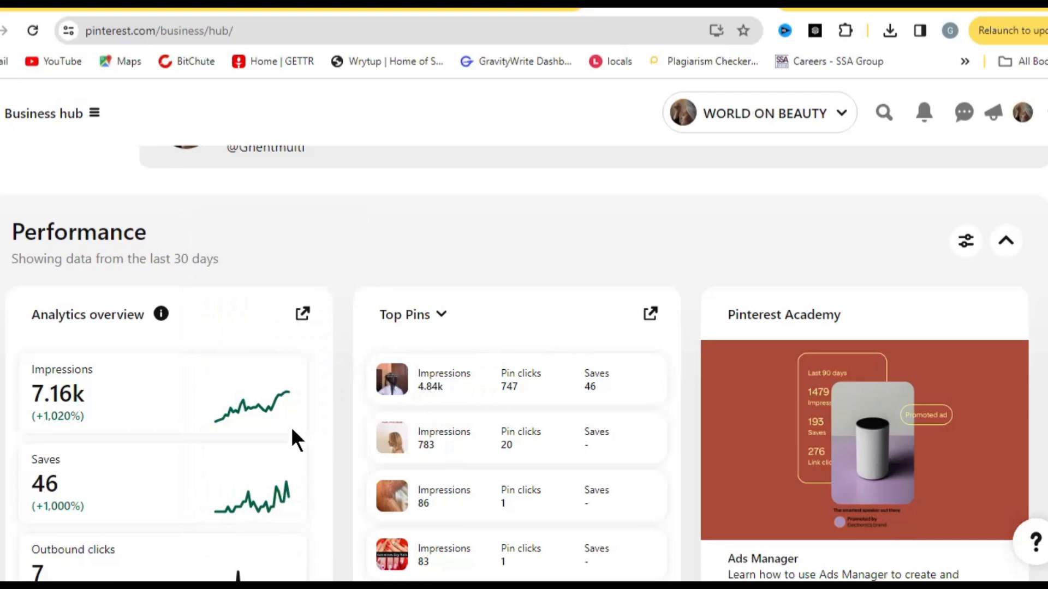
Review the WORLD ON BEAUTY account's monthly views, followers and performance figures in the Business Hub.
scroll(292, 385, up, 2)
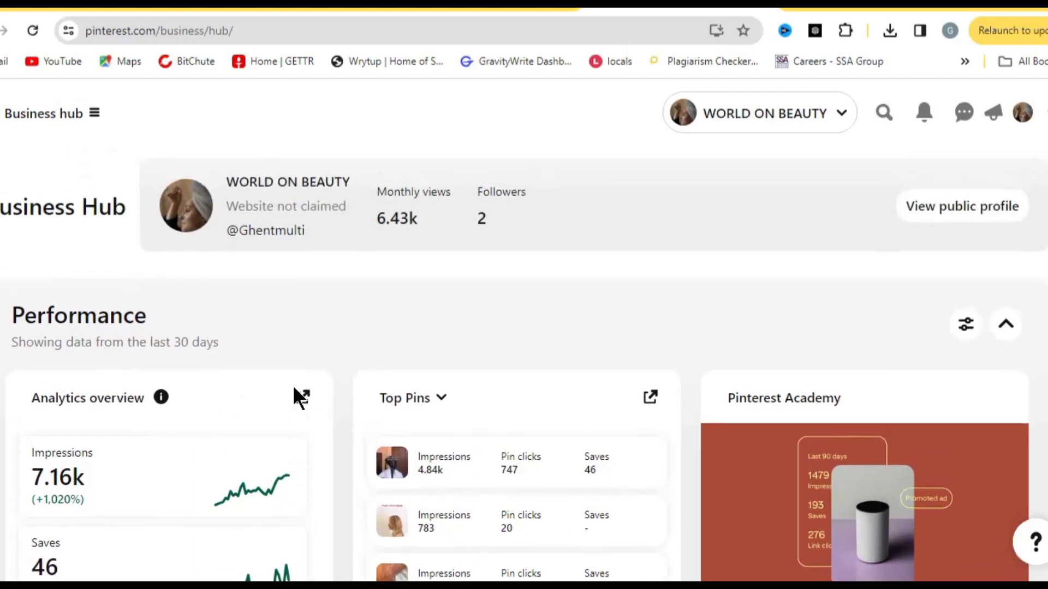
scroll(384, 354, down, 2)
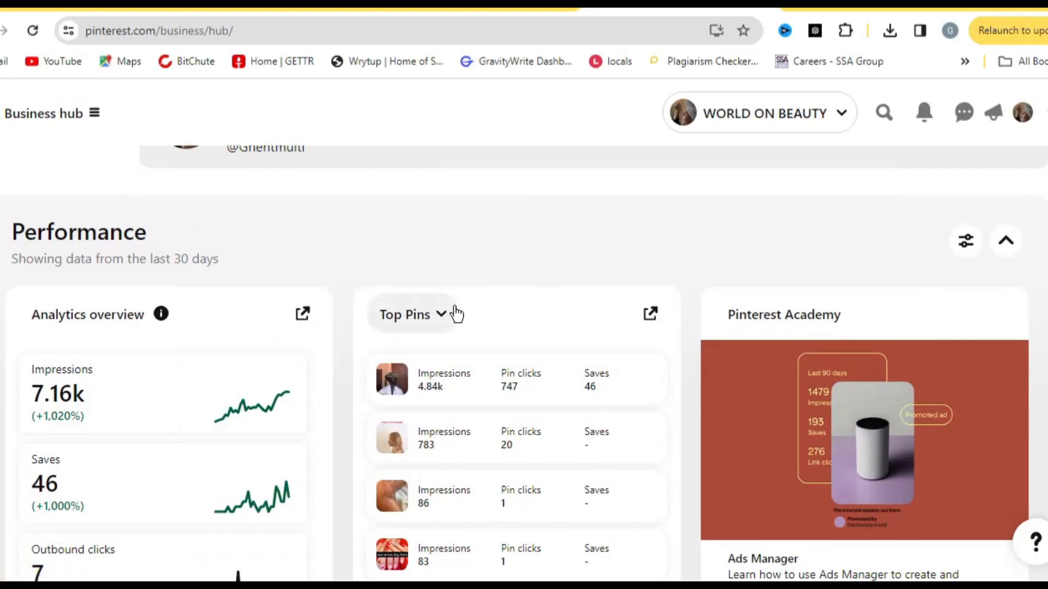
scroll(303, 325, up, 2)
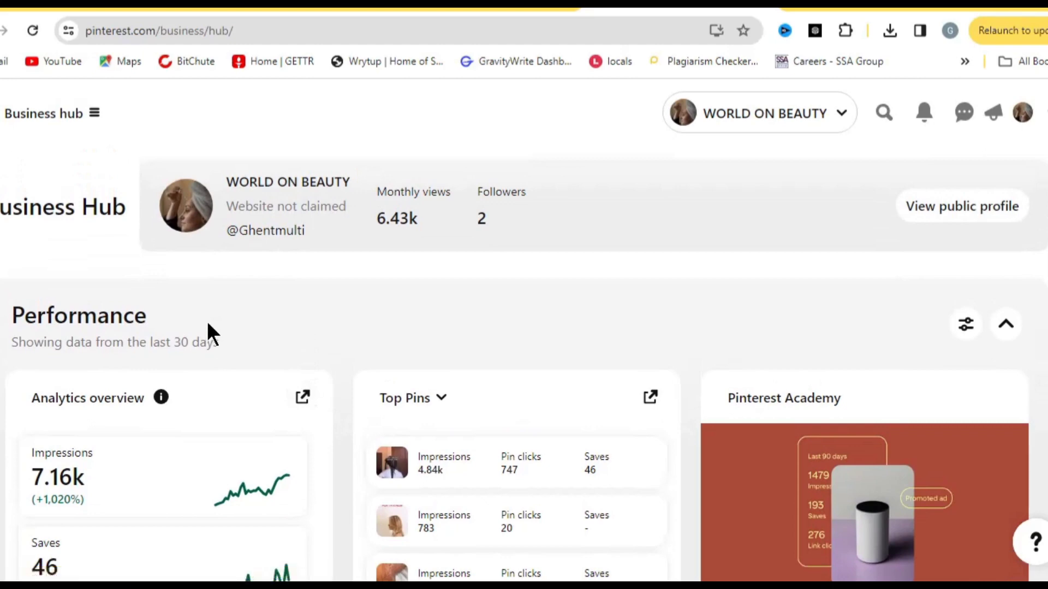
scroll(208, 323, down, 3)
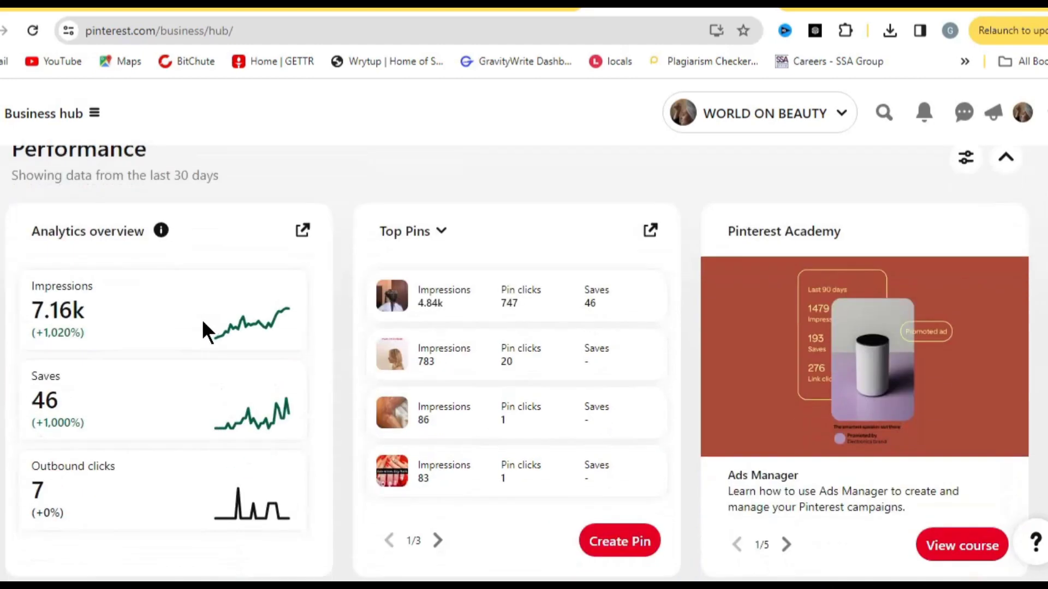
scroll(201, 323, up, 3)
scroll(200, 328, up, 1)
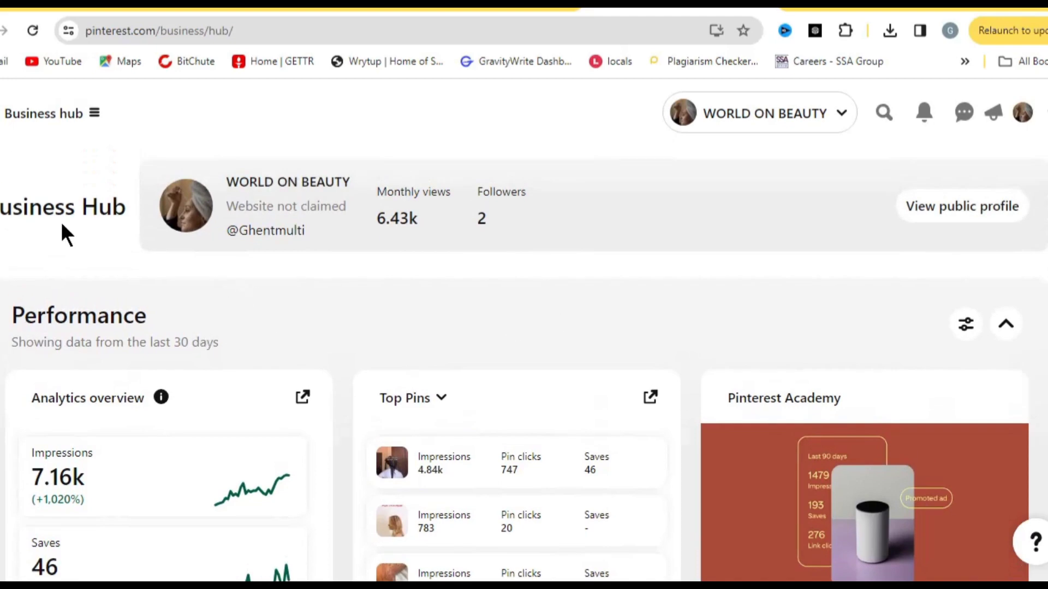
Open the organic Create Pin form and review its file upload area and title, description, link, board and tag fields.
click(97, 119)
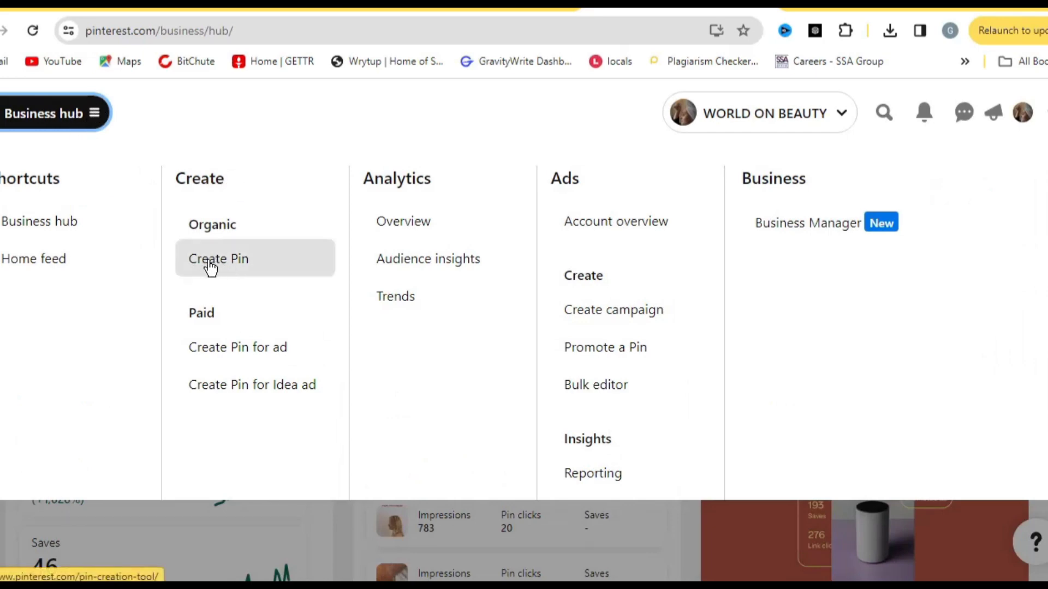
click(238, 264)
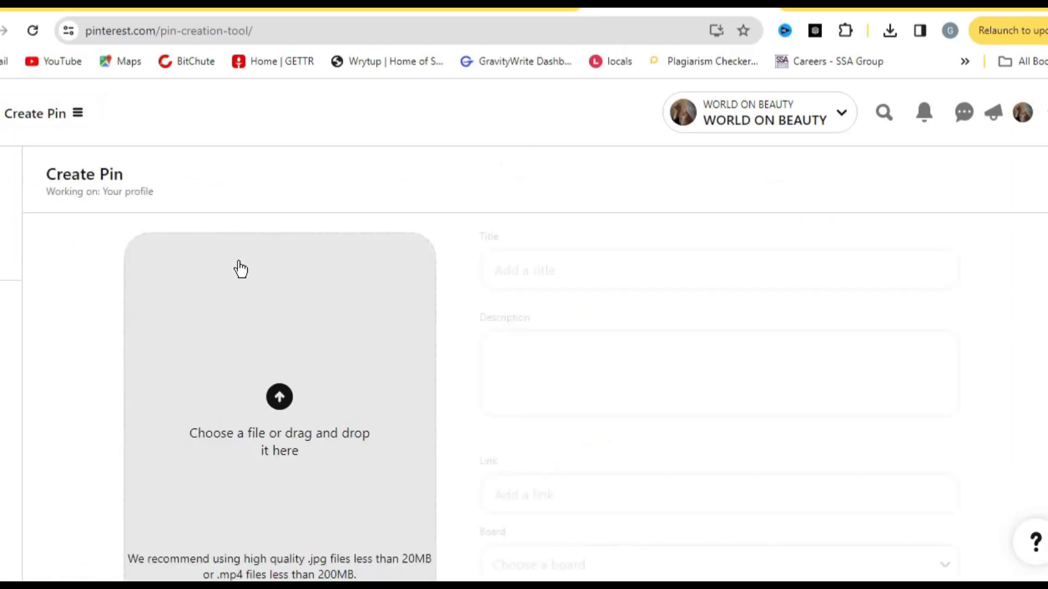
scroll(256, 382, down, 2)
scroll(278, 419, down, 1)
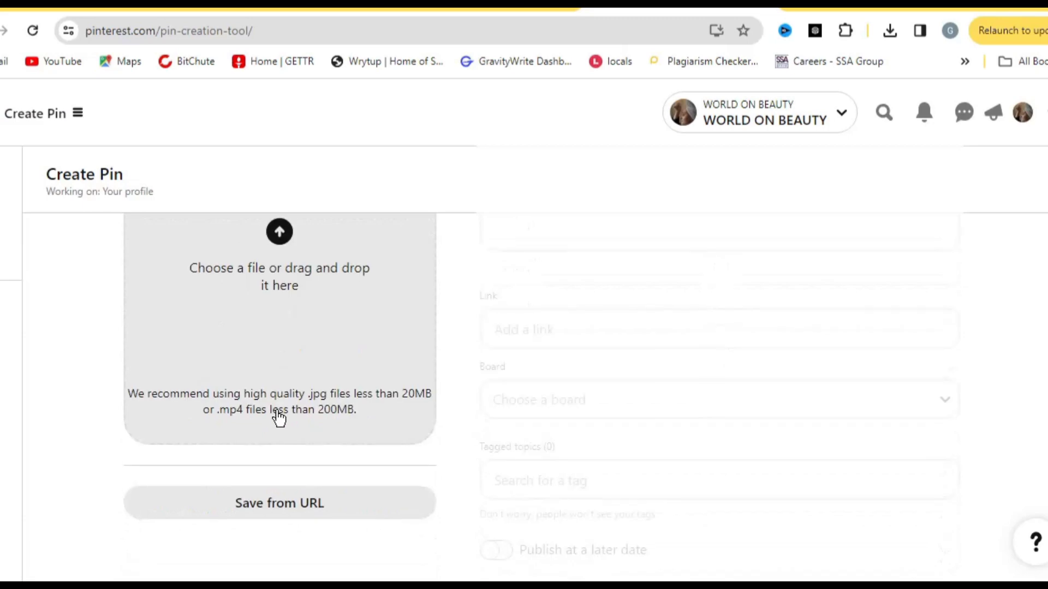
scroll(382, 328, up, 3)
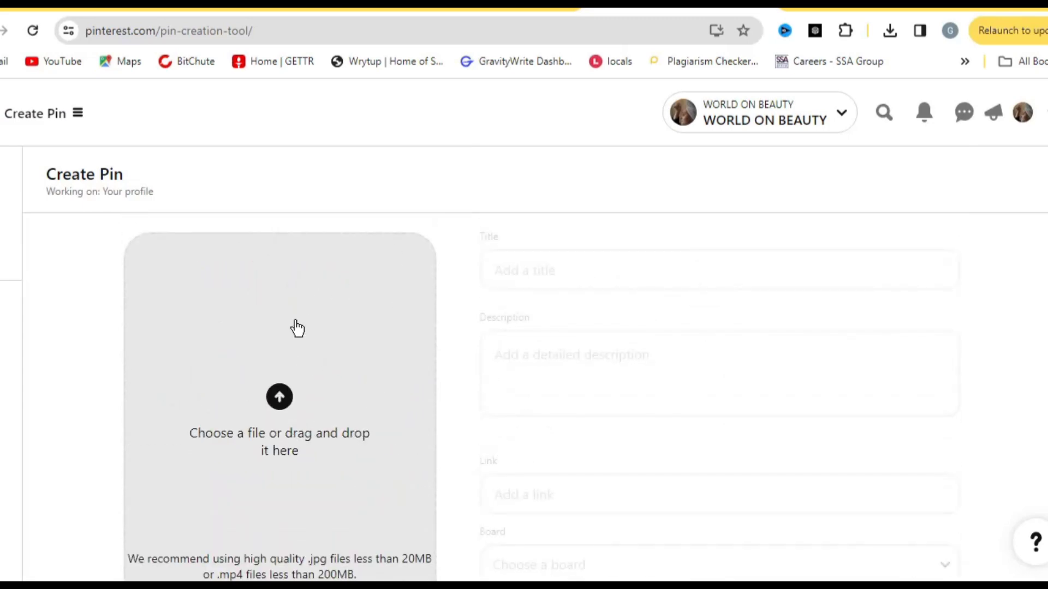
scroll(312, 373, down, 2)
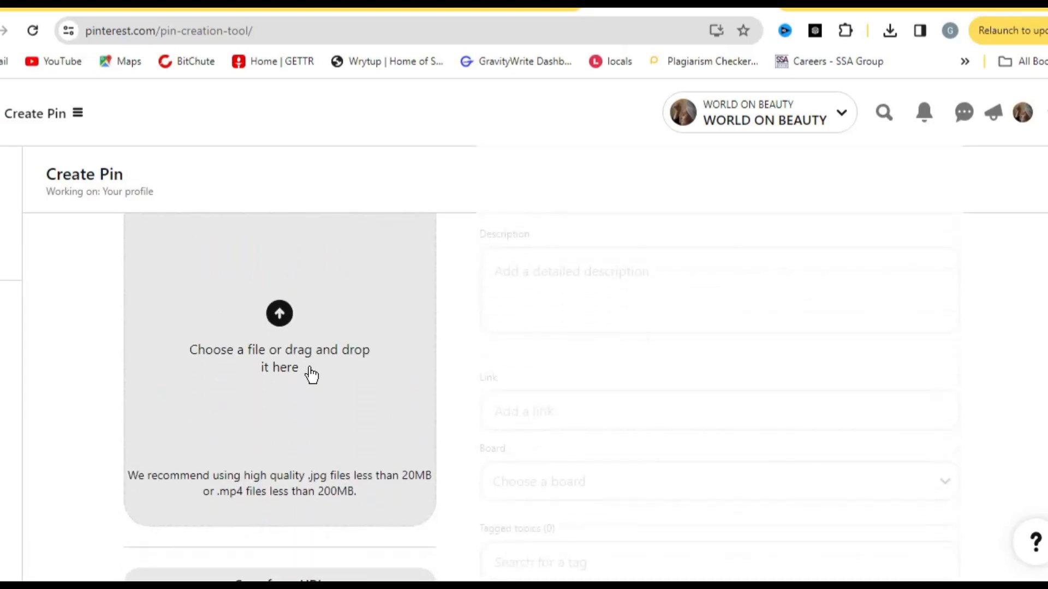
scroll(344, 419, up, 2)
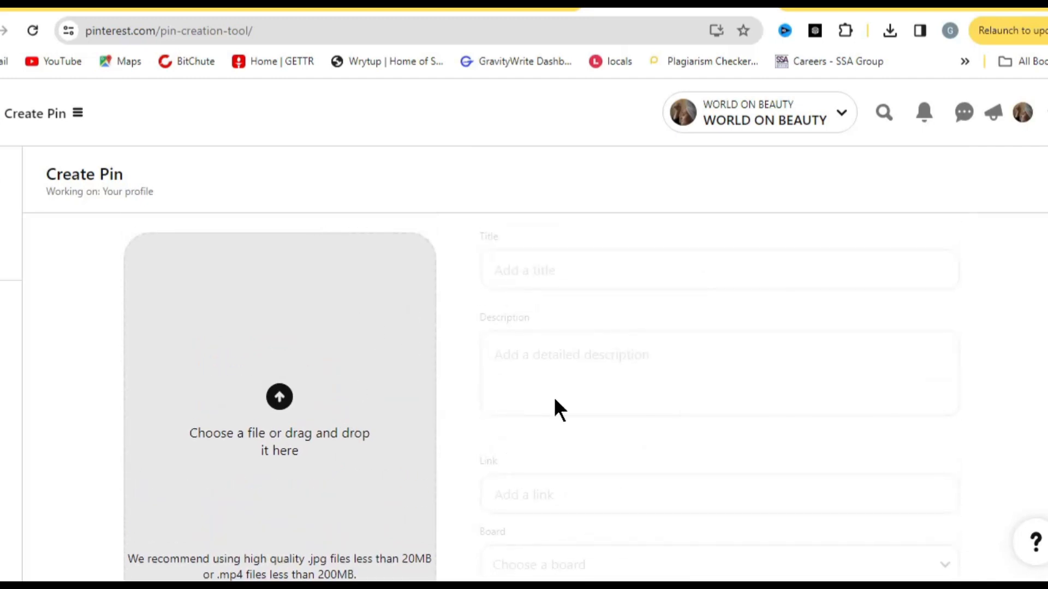
scroll(311, 410, down, 2)
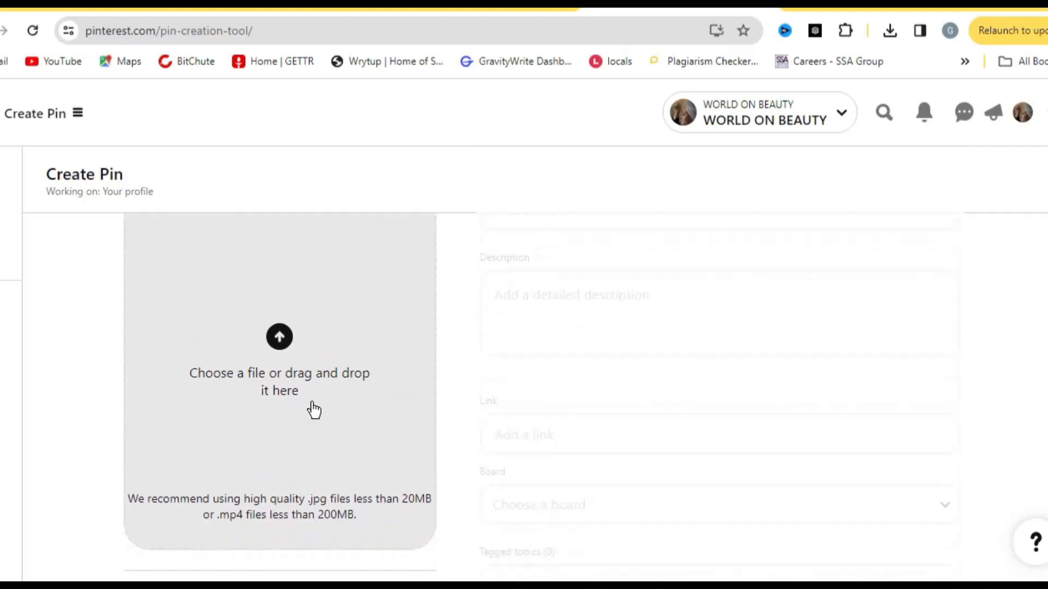
scroll(314, 410, up, 1)
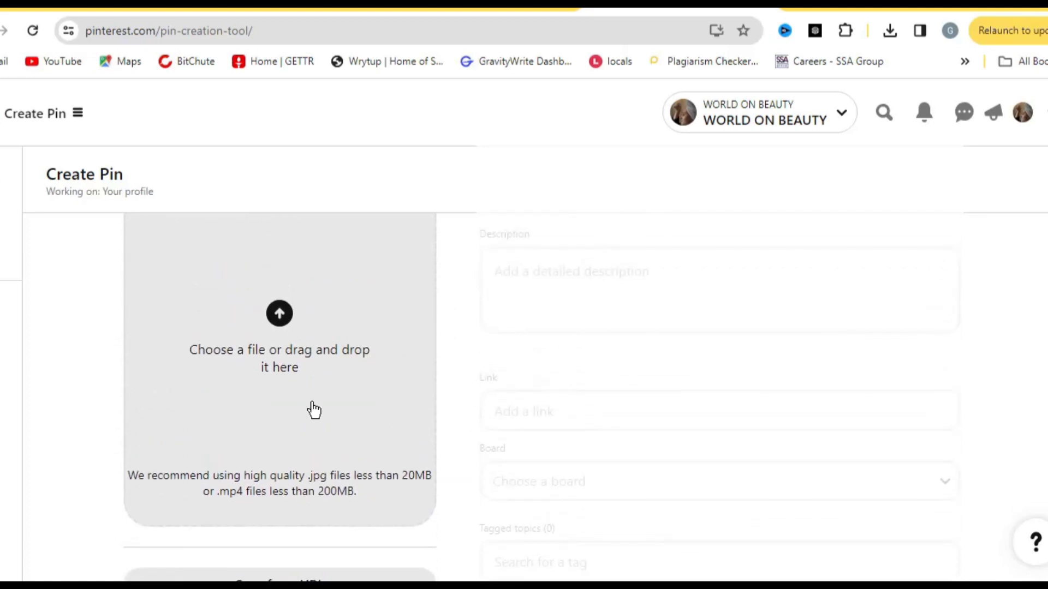
scroll(298, 437, up, 2)
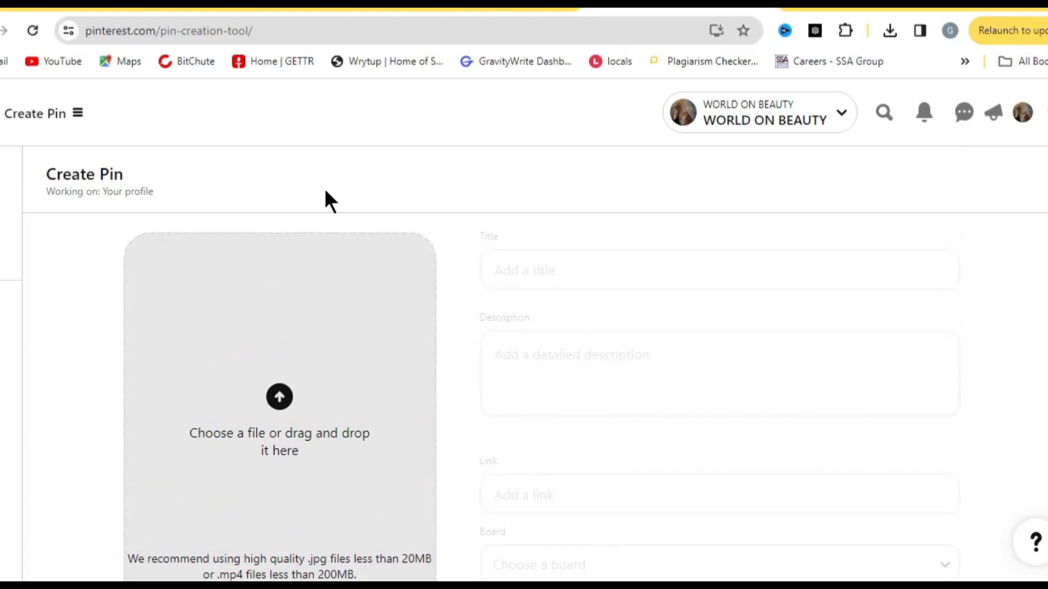
Switch to TikTok and search for "keto recipes for weight loss" using the suggestion for "keto".
mouse_move(636, 573)
click(628, 524)
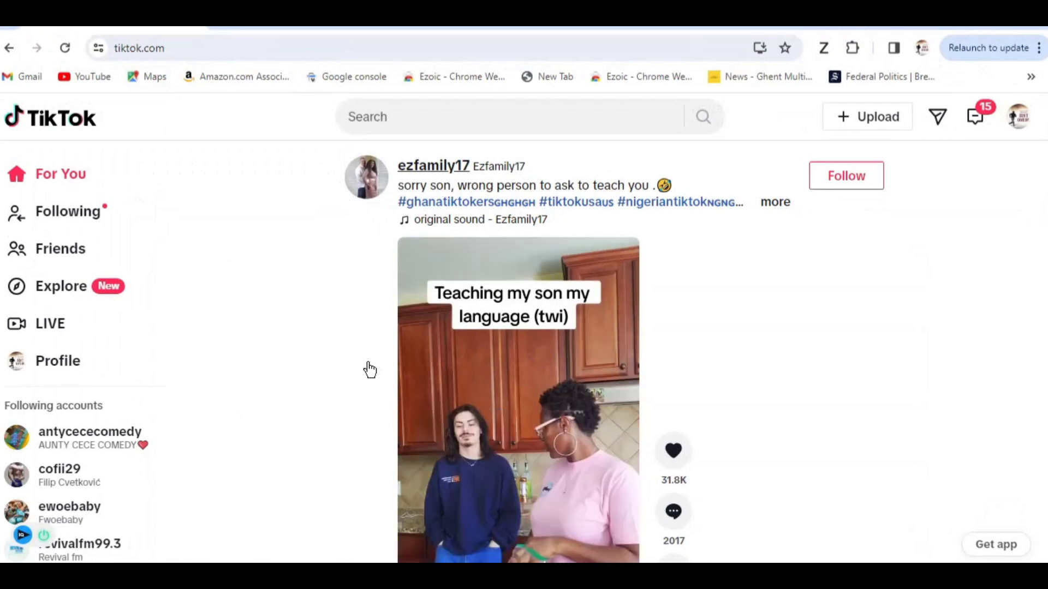
scroll(361, 300, down, 8)
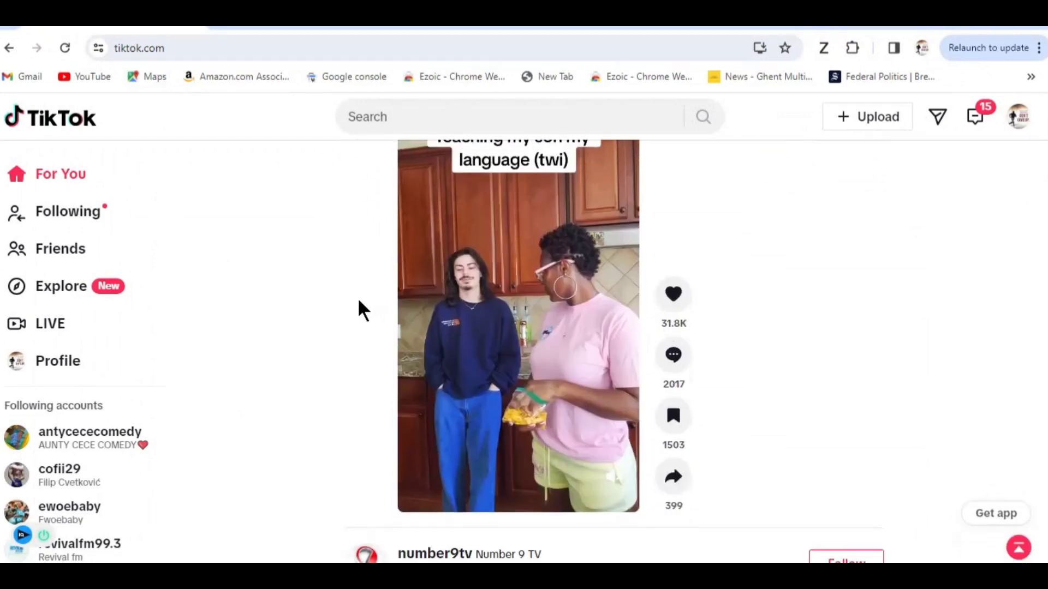
scroll(382, 306, up, 5)
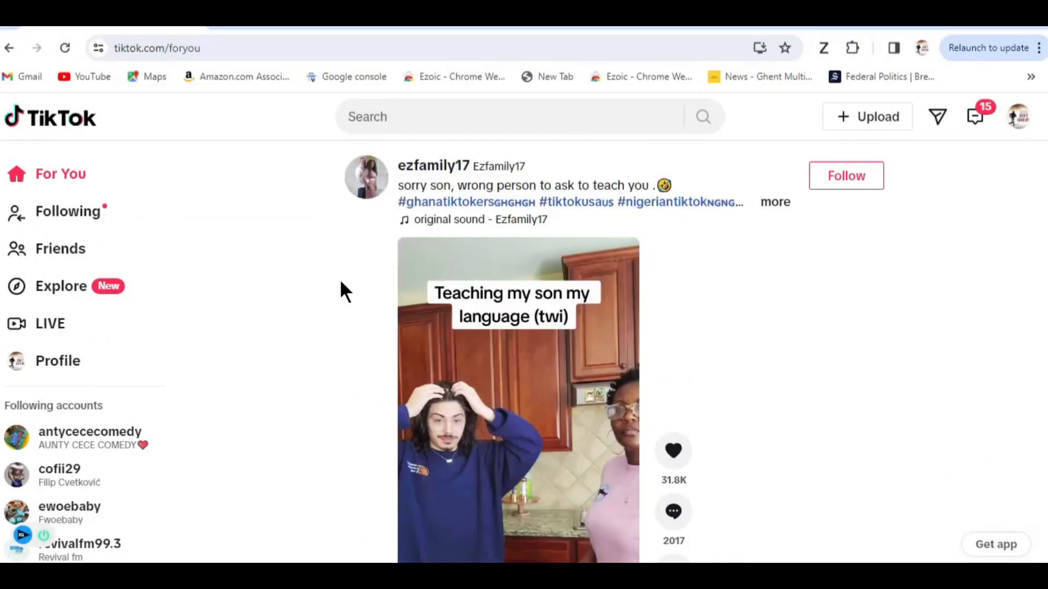
click(416, 118)
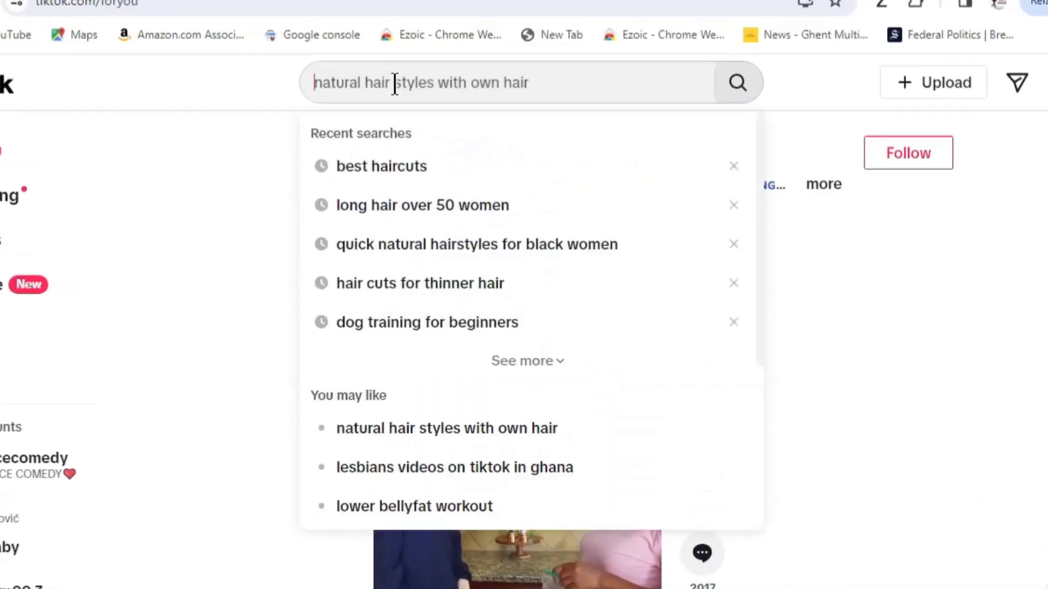
text(ket)
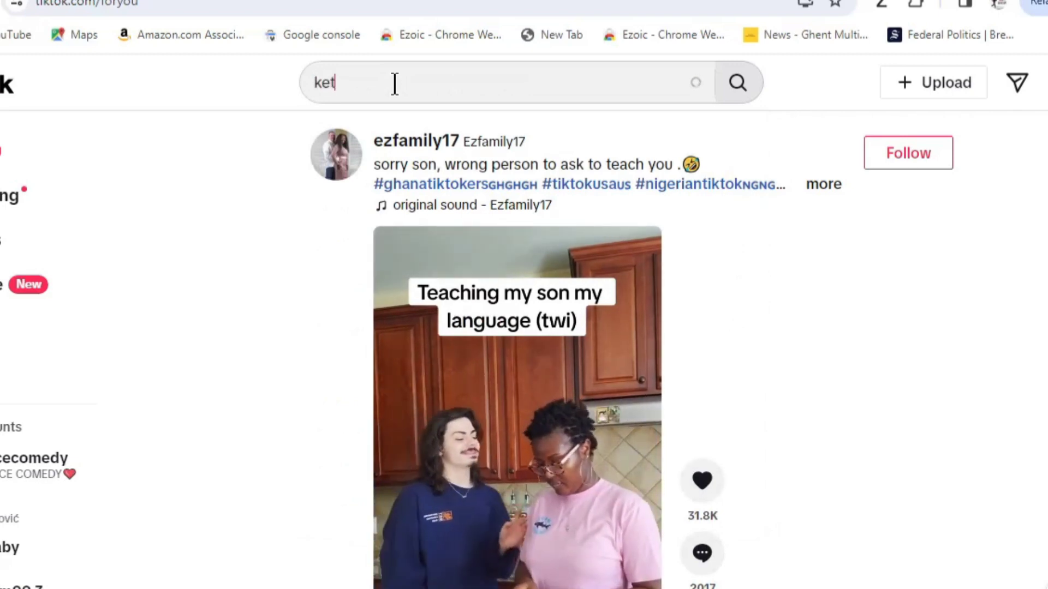
text(oo)
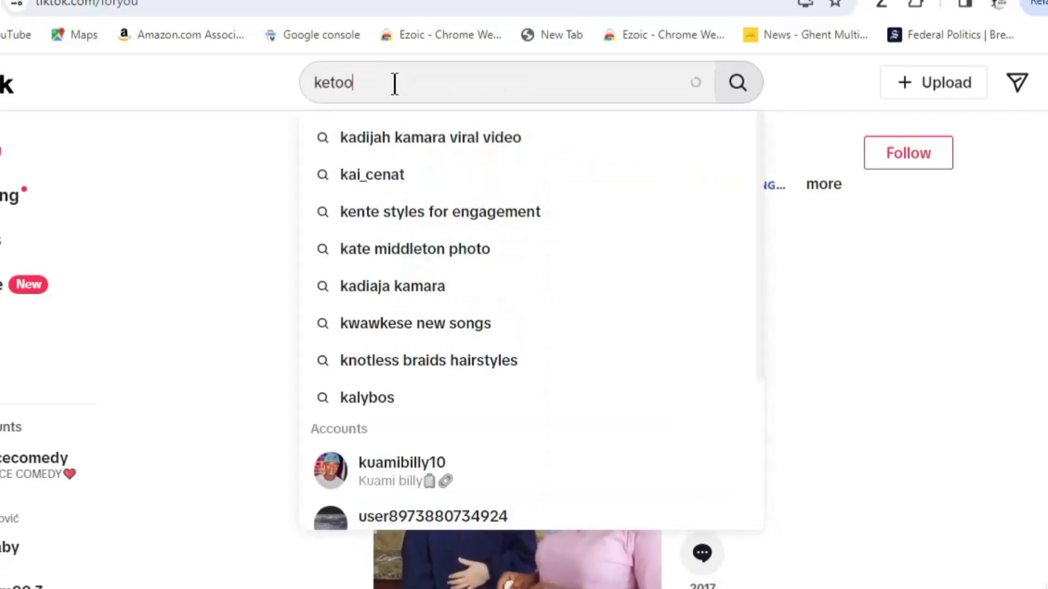
key(BackSpace)
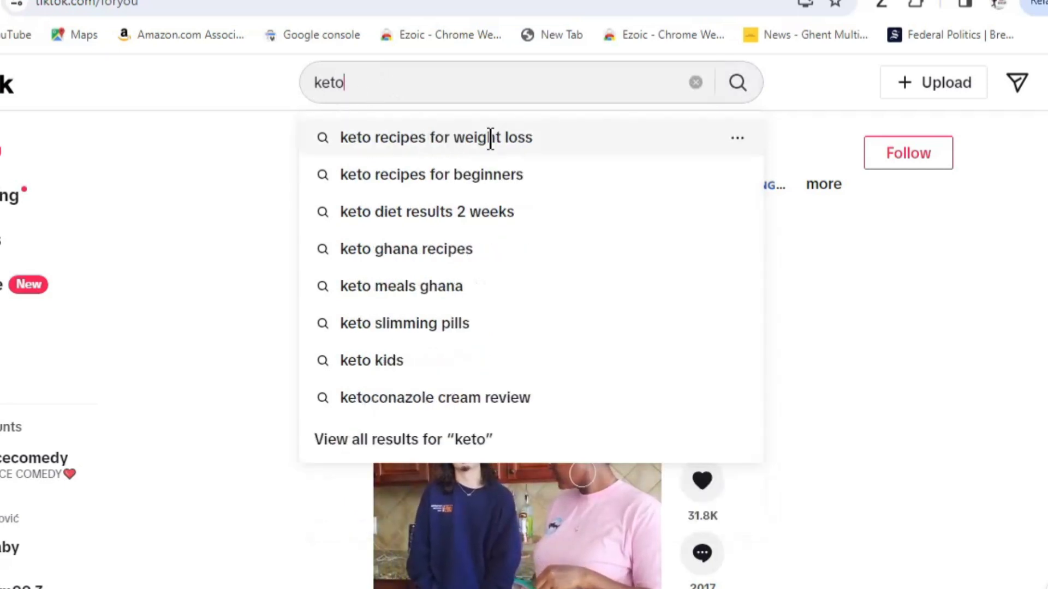
click(534, 141)
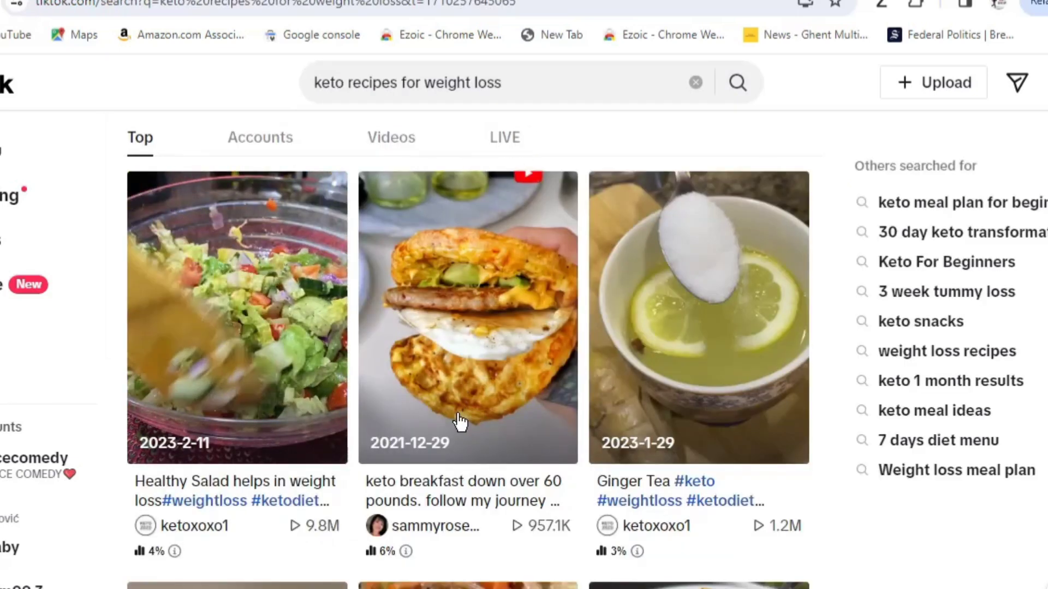
Browse the top TikTok results for keto weight-loss recipes, comparing the videos' captions and view counts.
scroll(386, 402, down, 5)
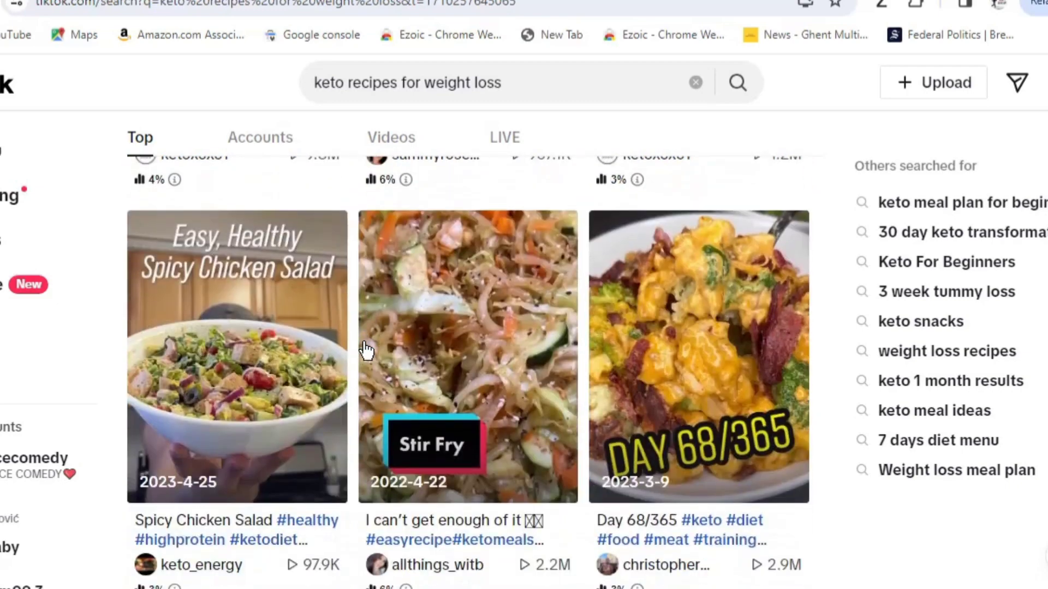
scroll(525, 404, down, 1)
scroll(524, 404, up, 4)
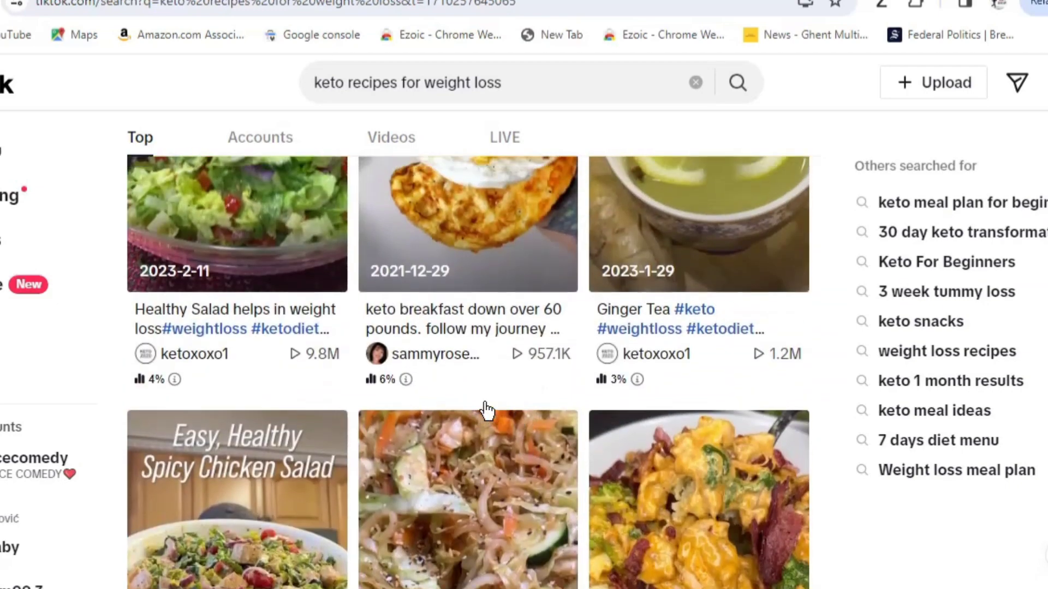
scroll(486, 410, up, 3)
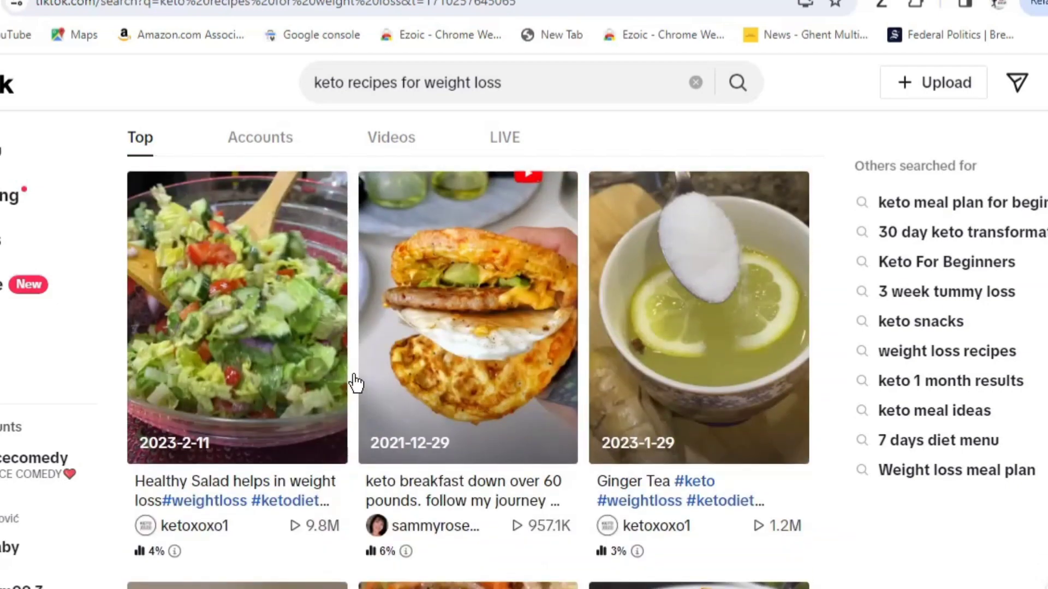
scroll(362, 349, down, 6)
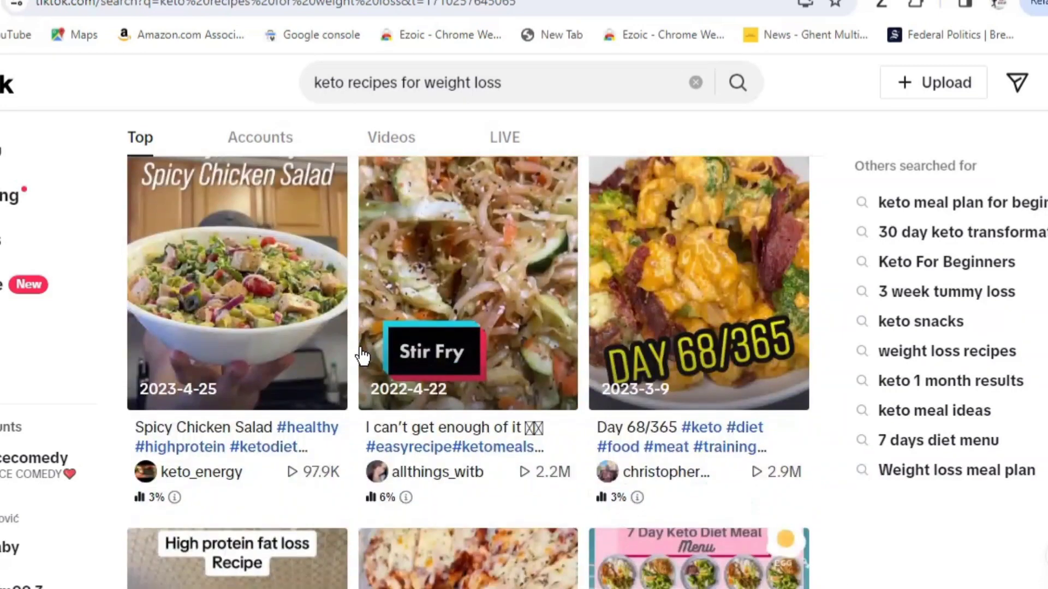
scroll(363, 338, up, 5)
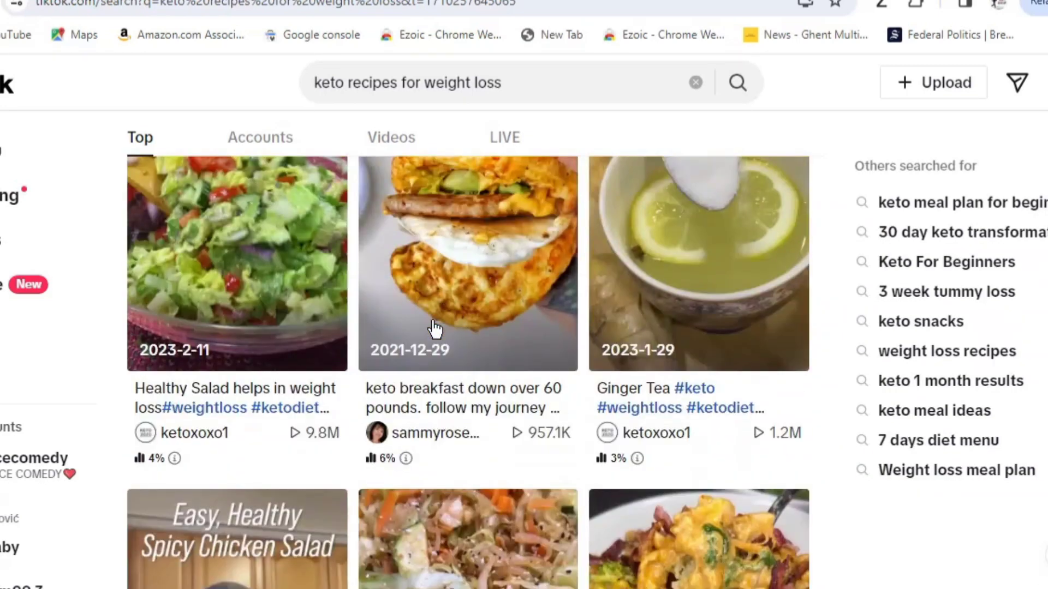
scroll(435, 333, down, 6)
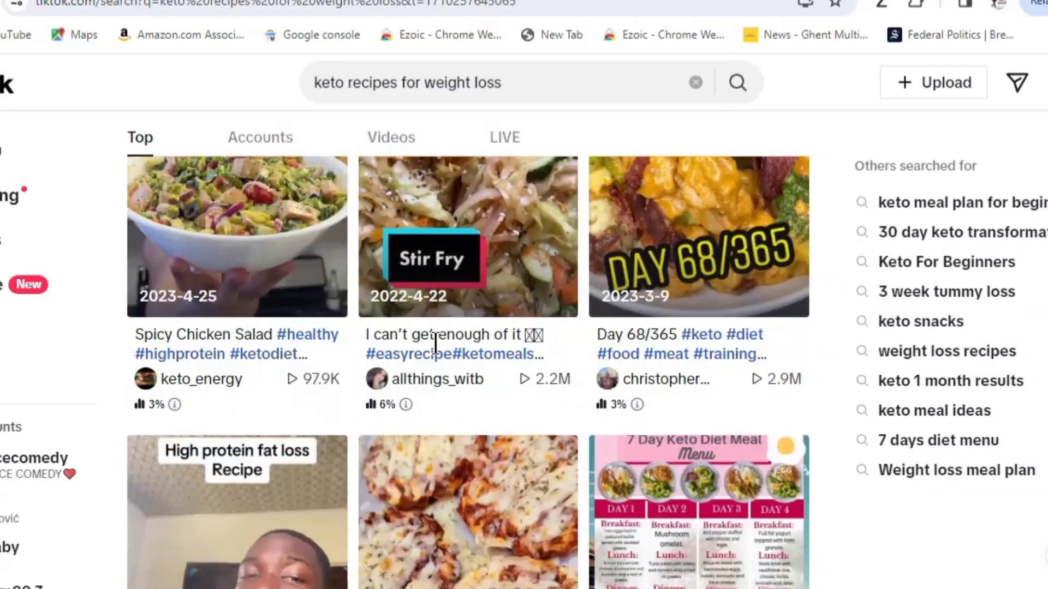
scroll(435, 343, down, 5)
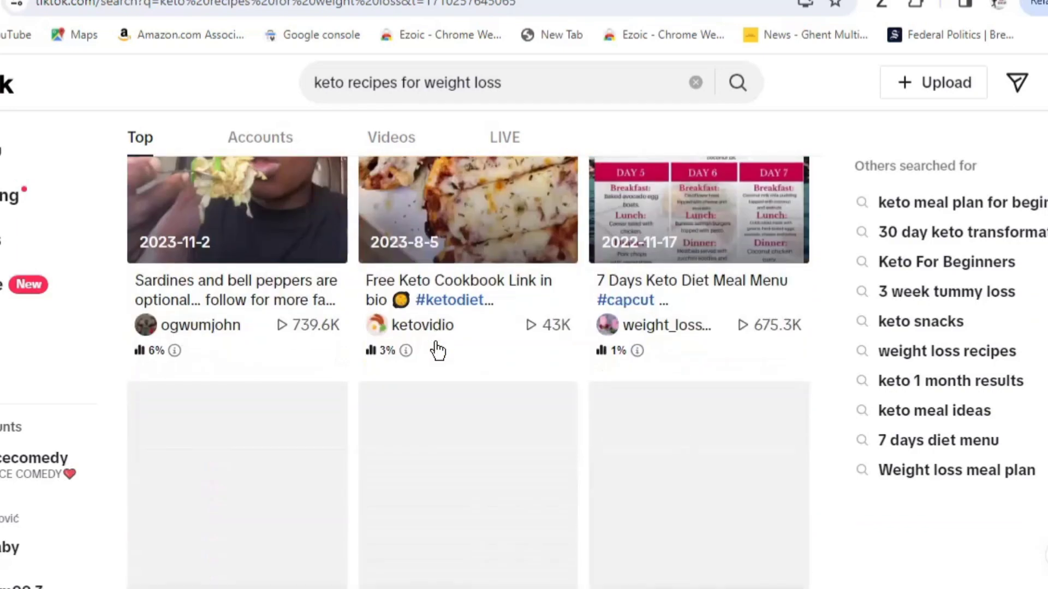
scroll(437, 347, up, 10)
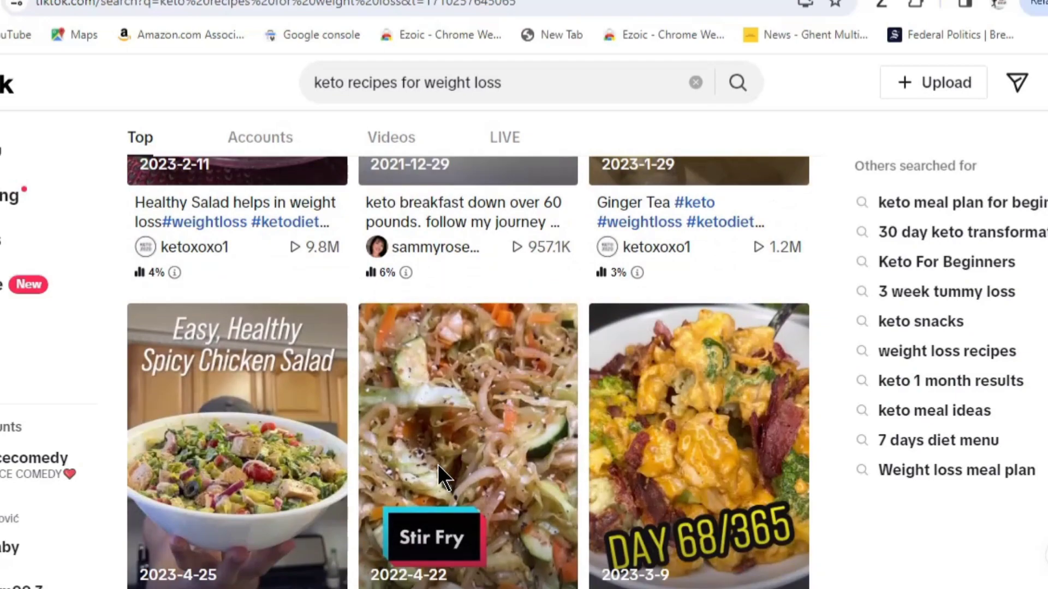
scroll(524, 453, down, 10)
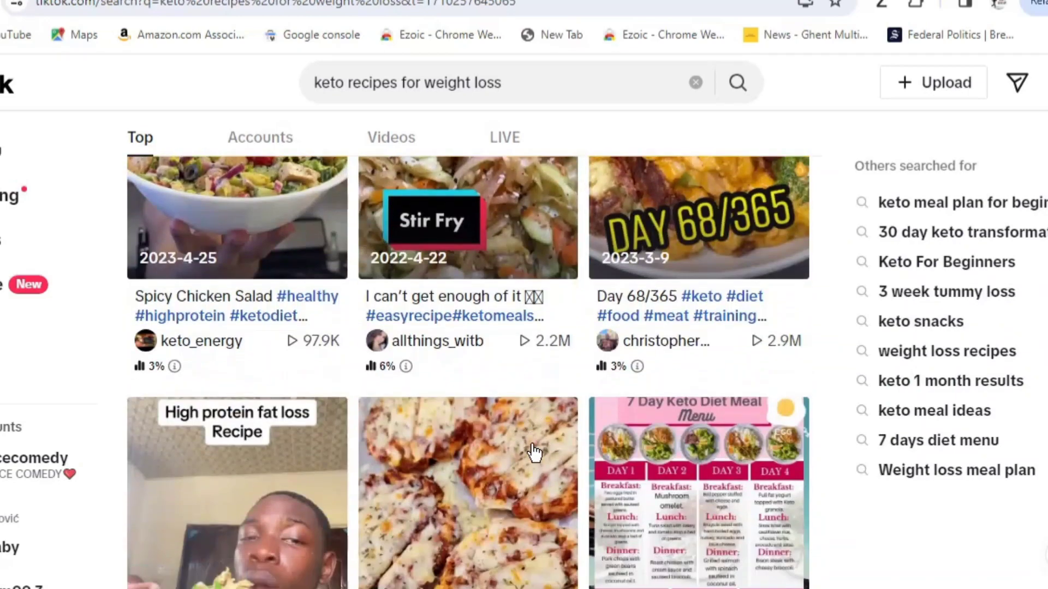
scroll(496, 444, down, 7)
scroll(496, 444, up, 12)
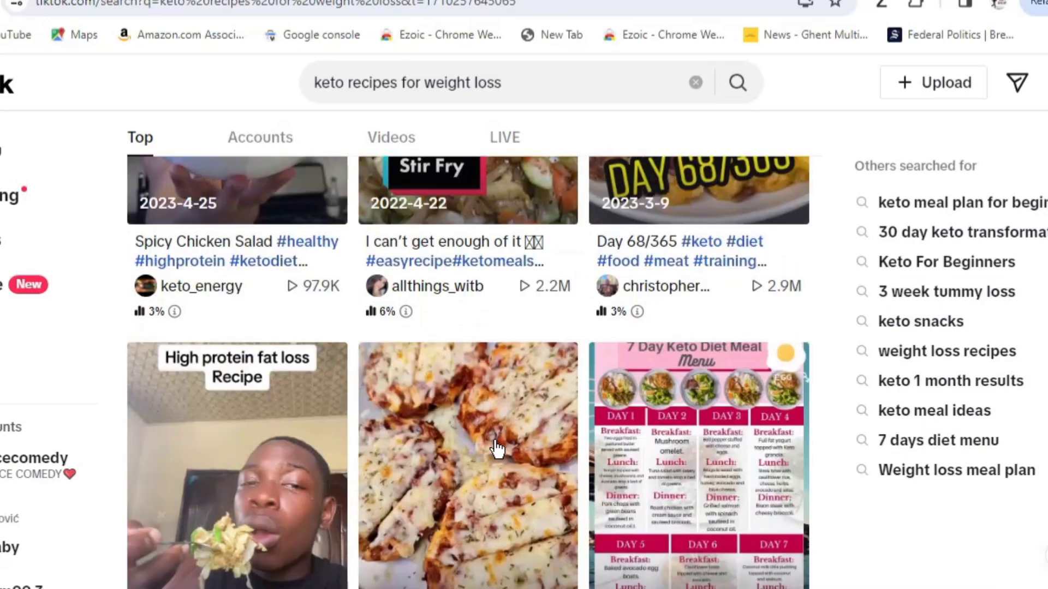
scroll(491, 431, down, 4)
Open the "Free Keto Cookbook Link in bio" video from the Keto Vidio account and pause it.
mouse_move(497, 265)
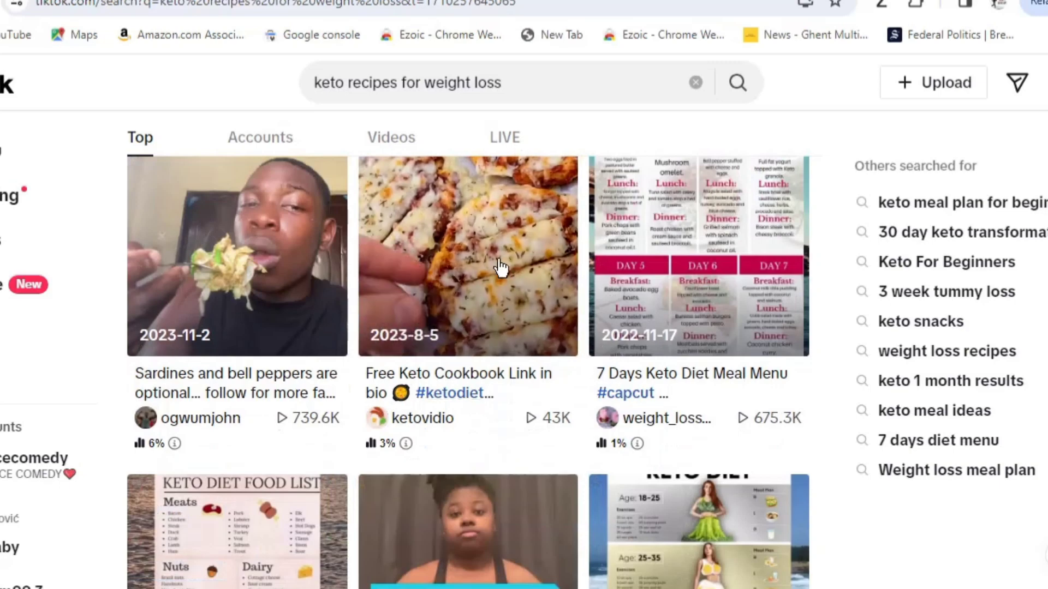
click(494, 268)
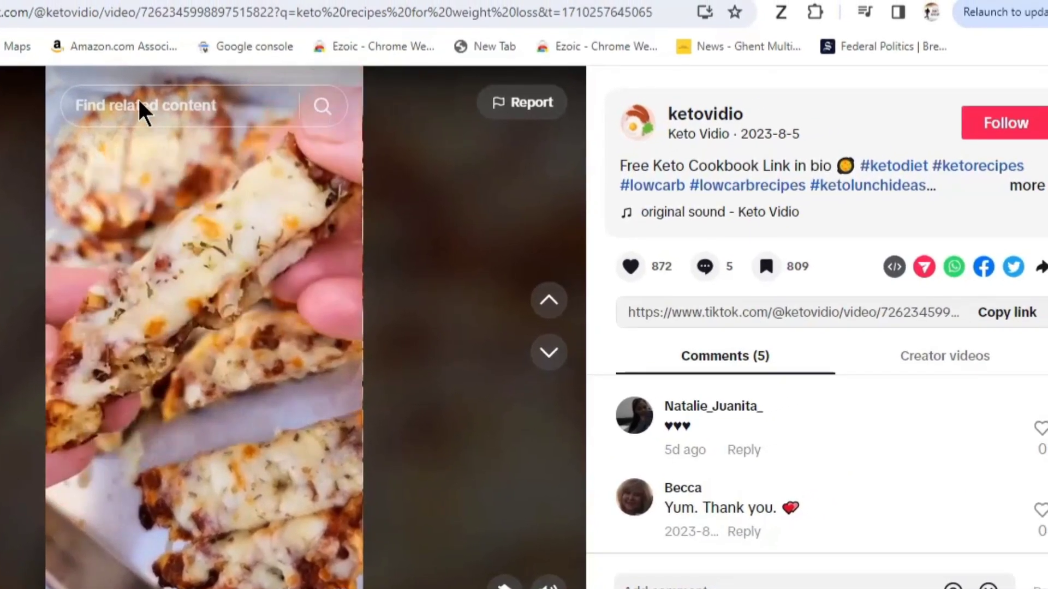
click(212, 324)
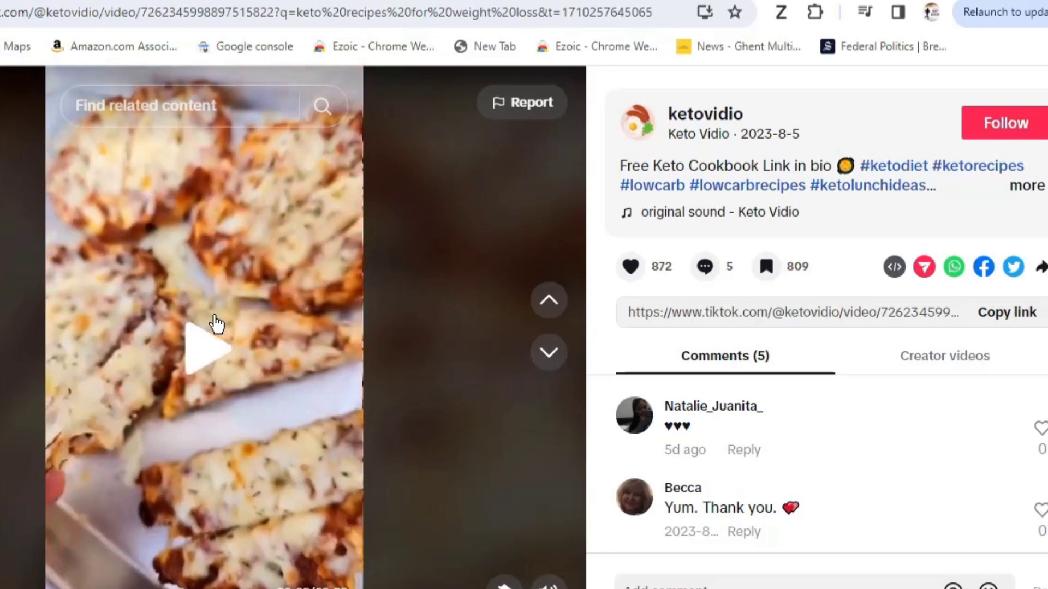
Copy the TikTok video's link and submit it to the SnapTik video downloader.
click(1009, 317)
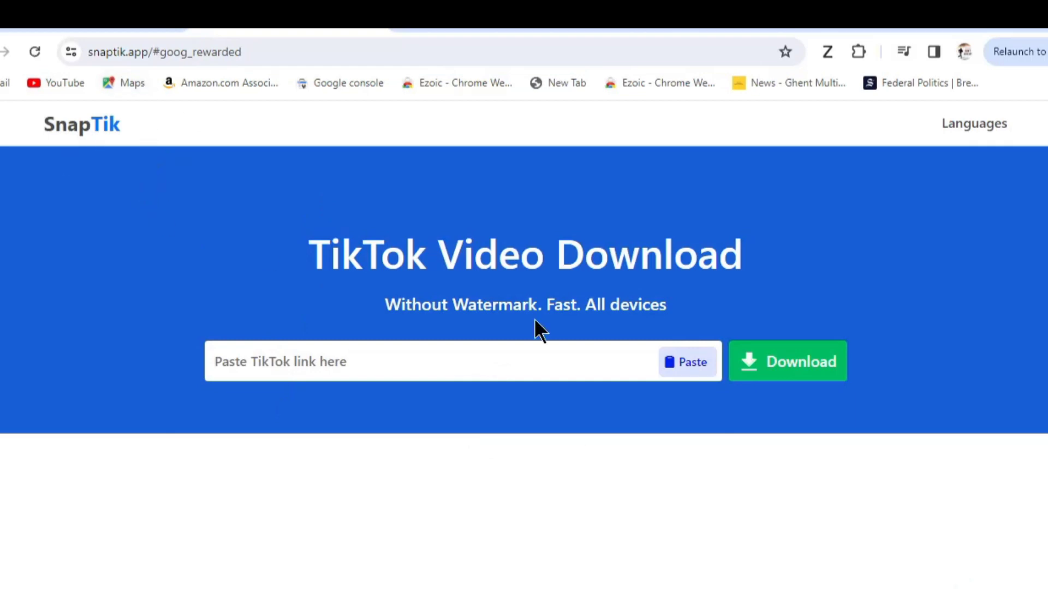
right_click(344, 365)
click(379, 203)
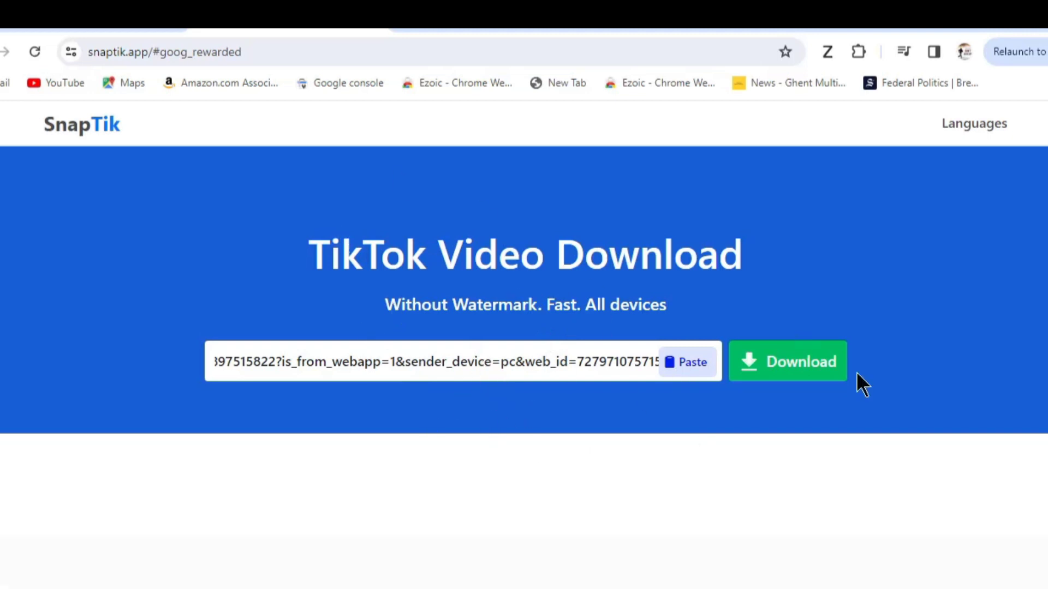
click(775, 369)
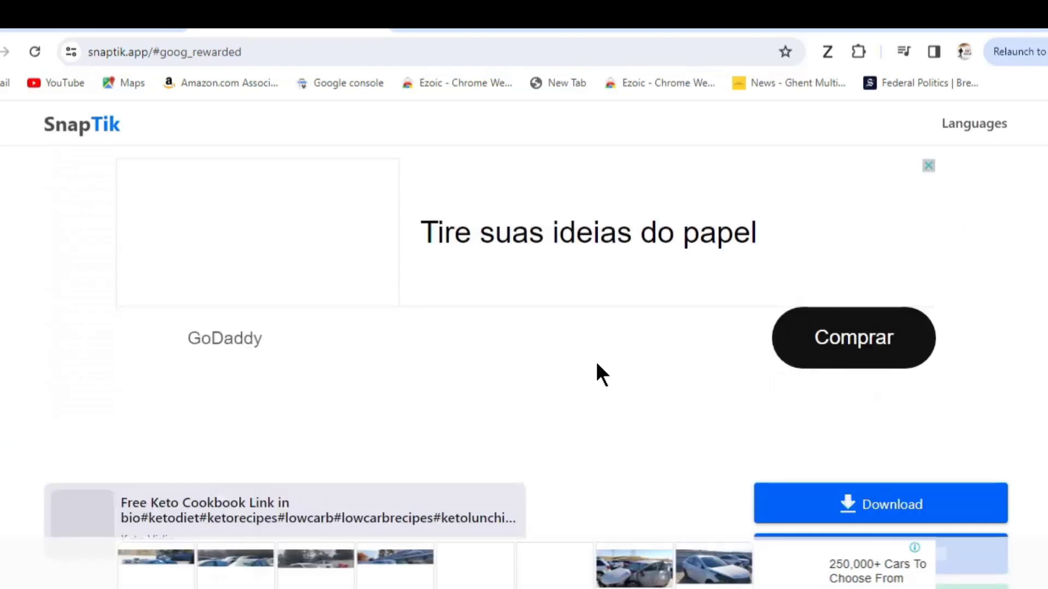
Download the standard version of the keto video, dismiss the ad, and check the file in the download history.
scroll(545, 376, down, 5)
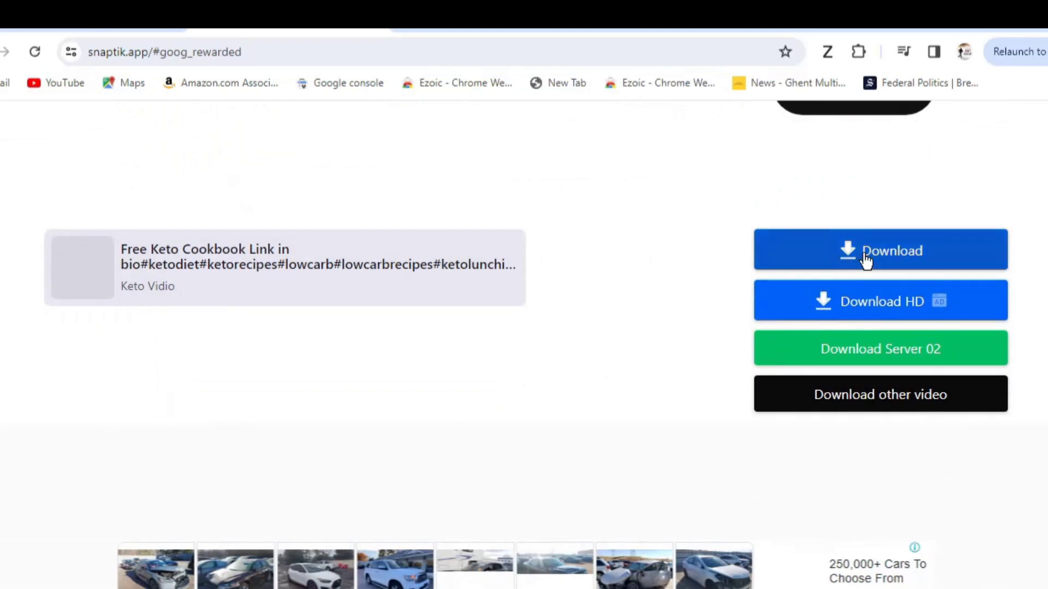
click(862, 250)
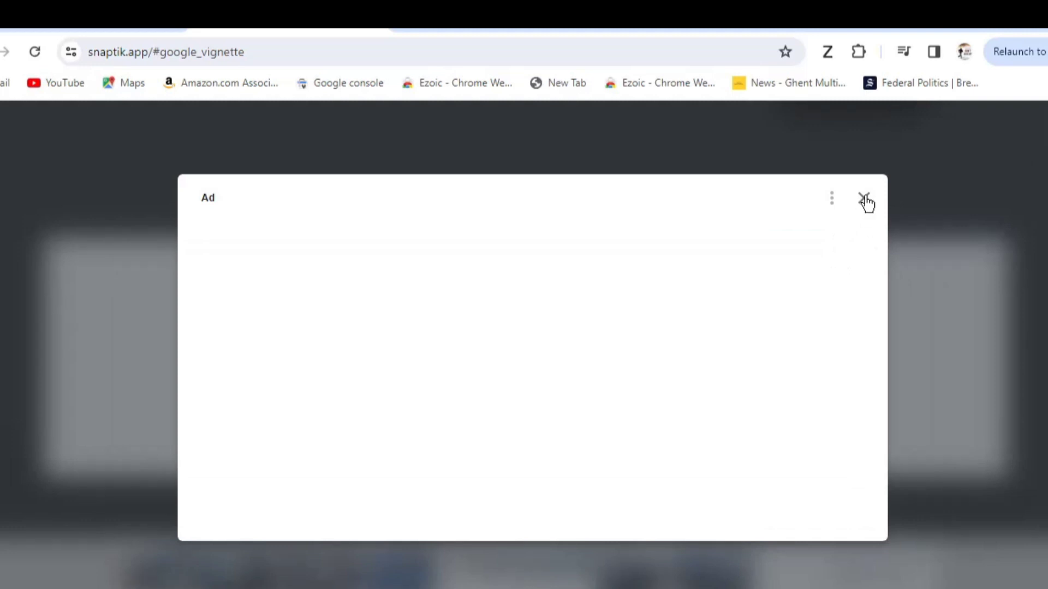
click(864, 199)
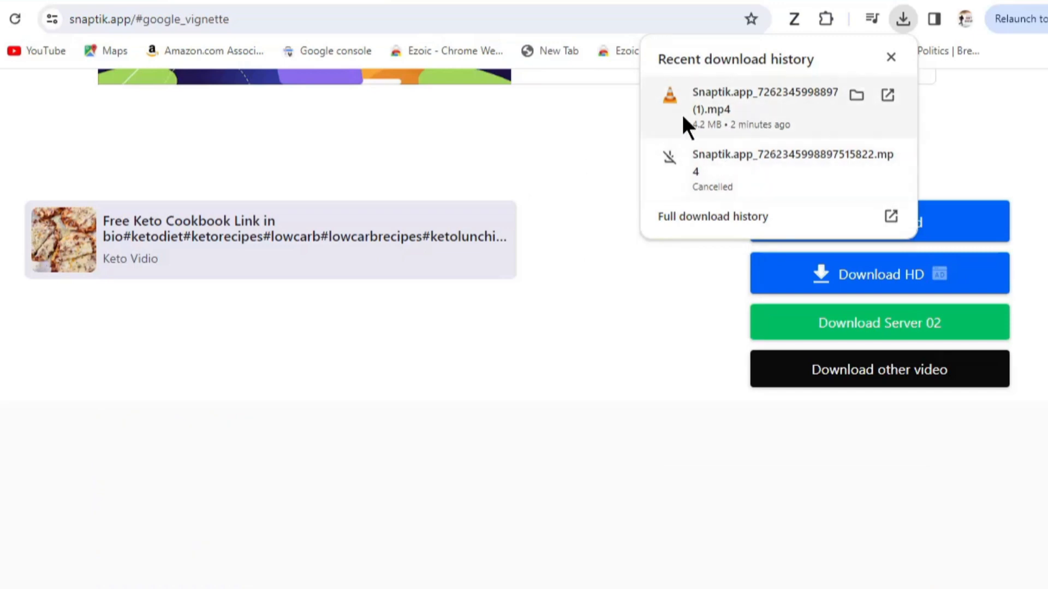
mouse_move(734, 112)
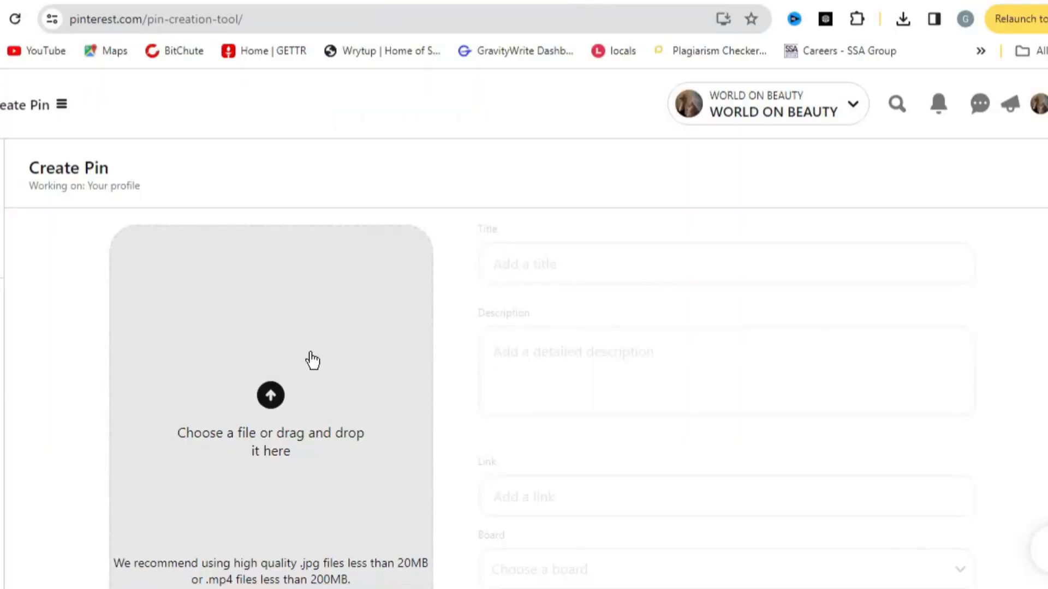
Switch to Pinterest's Create Pin form and upload the downloaded keto recipe video.
scroll(306, 382, down, 4)
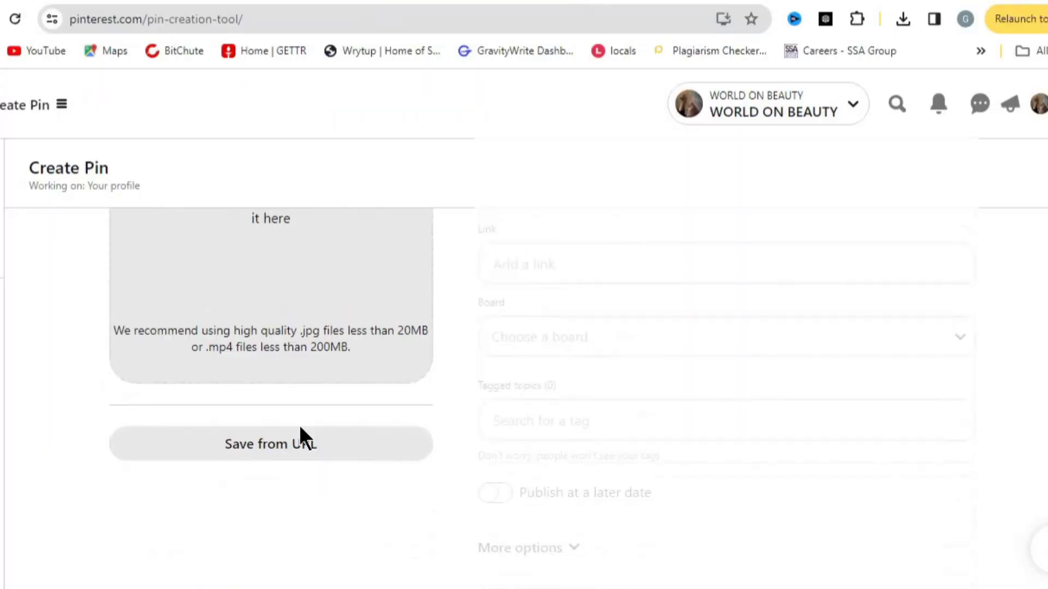
scroll(300, 430, up, 4)
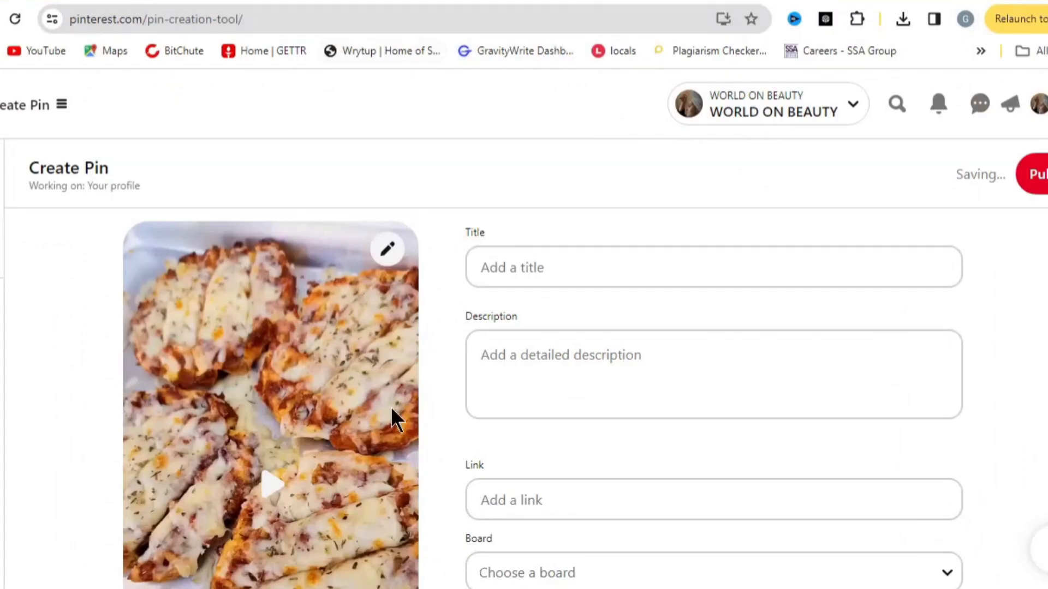
scroll(270, 407, down, 2)
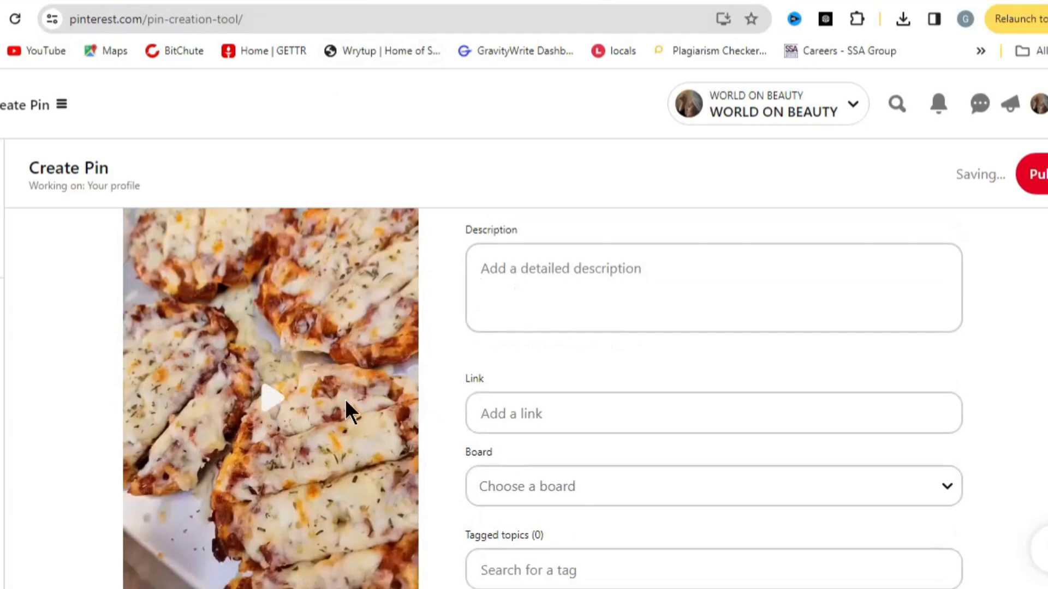
scroll(538, 379, up, 2)
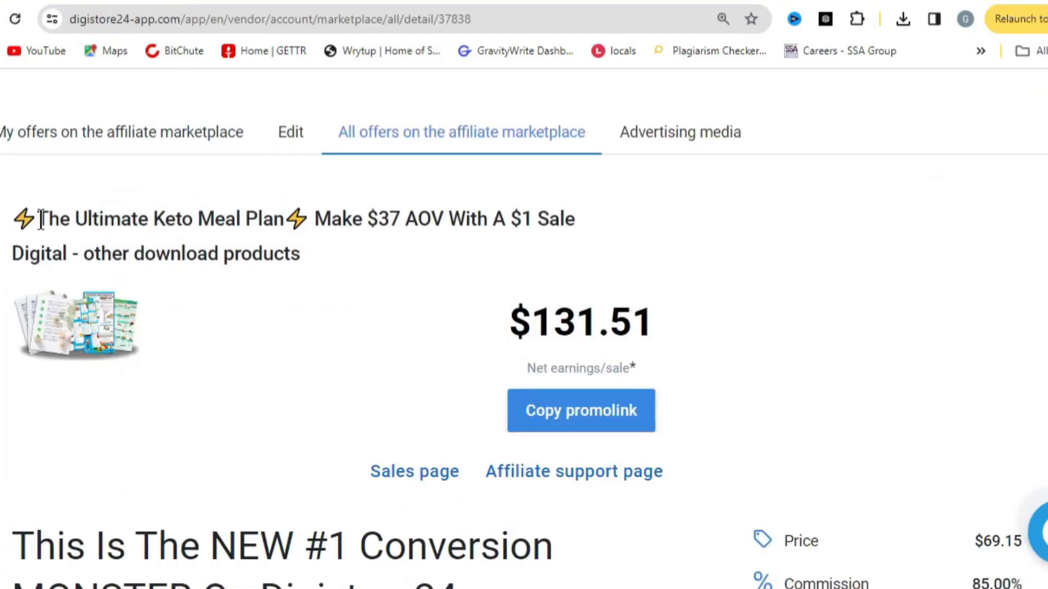
Copy the product name "The Ultimate Keto Meal Plan" from its Digistore24 offer page into the pin's title.
drag(40, 220, 284, 238)
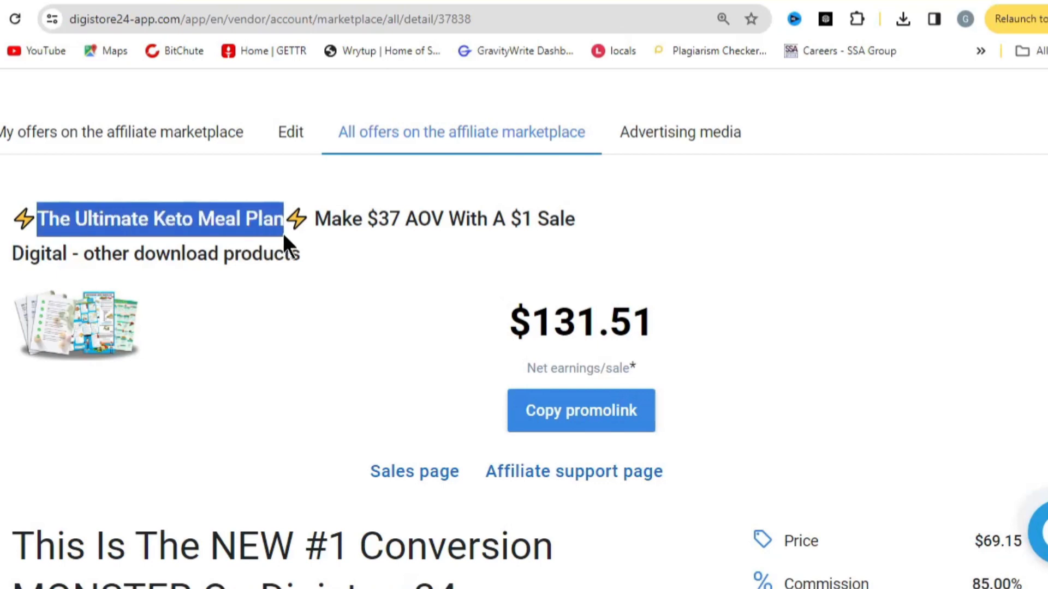
right_click(236, 220)
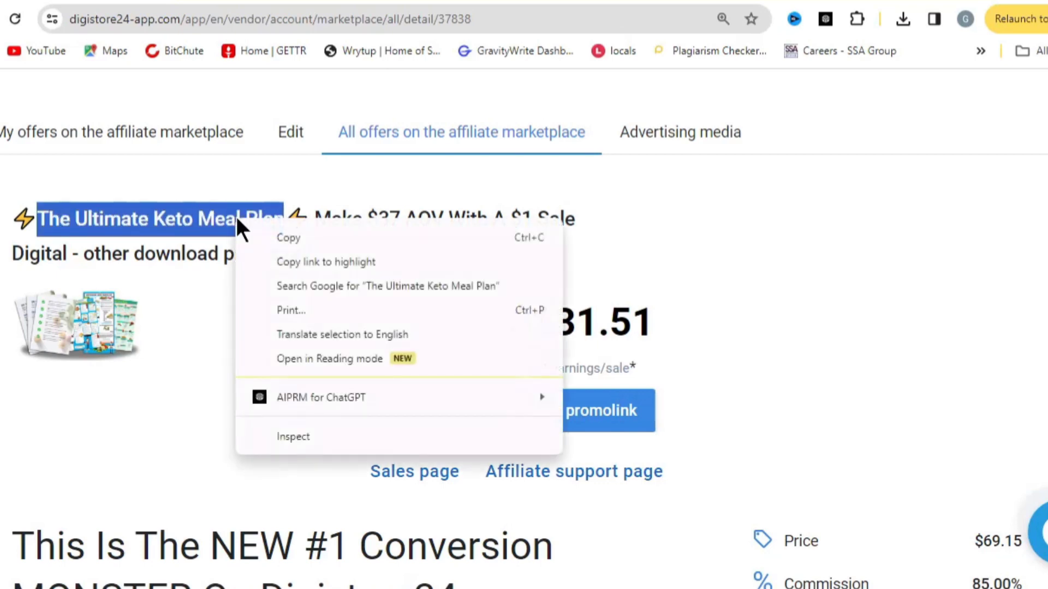
click(286, 238)
click(229, 586)
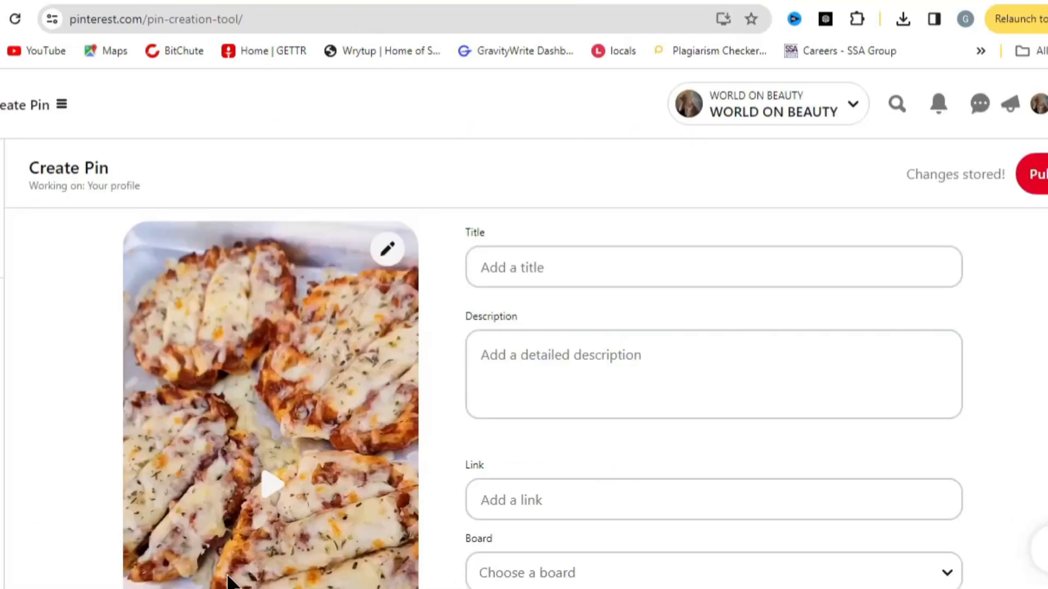
click(548, 270)
right_click(548, 271)
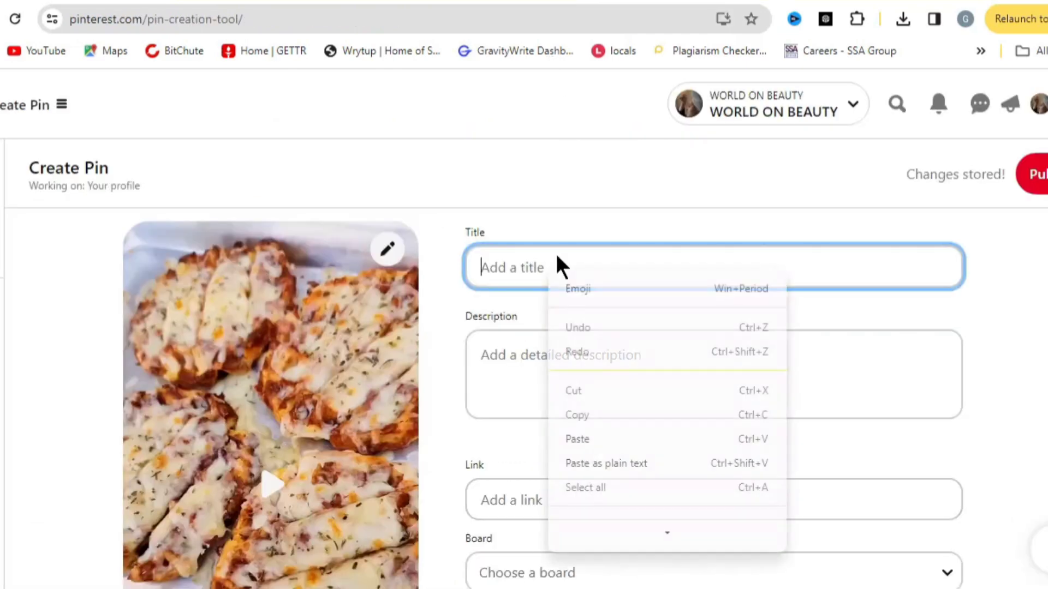
click(577, 439)
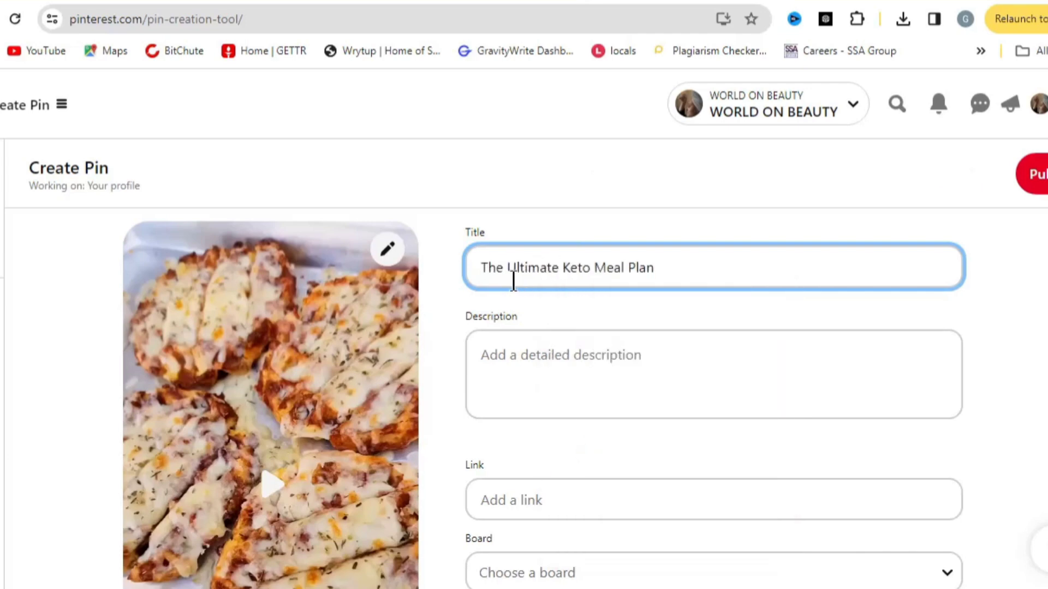
Reword the pin's title to "Get the Ultimate Keto Meal Plan now".
drag(502, 268, 472, 266)
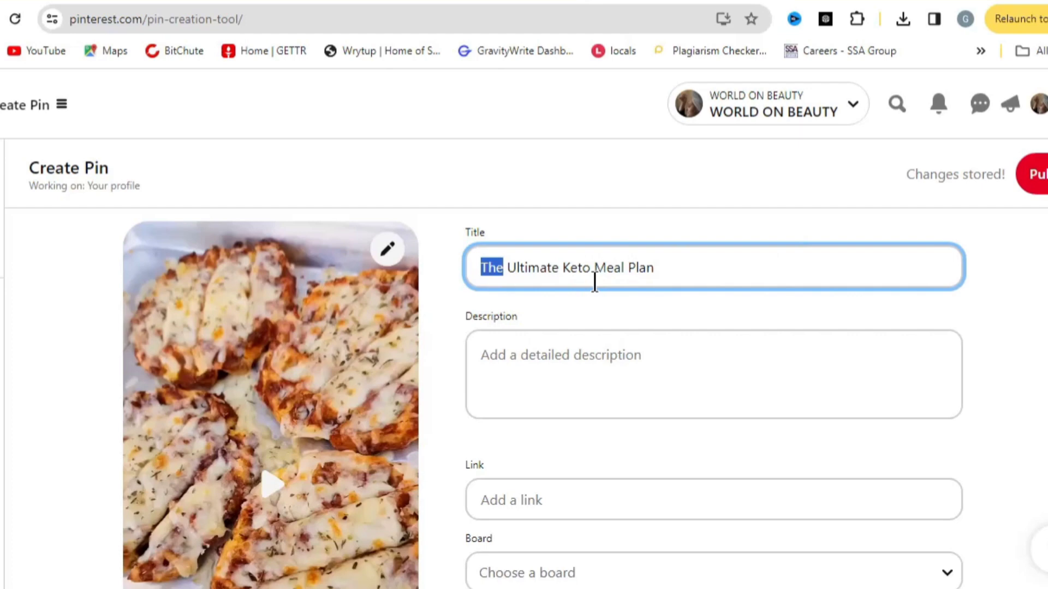
text(Get )
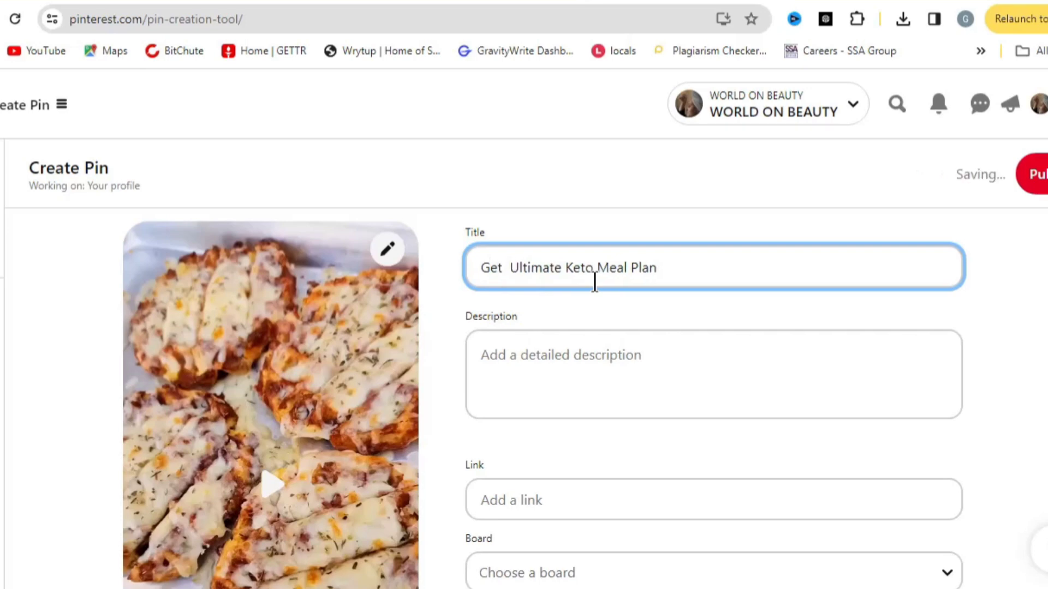
text(the)
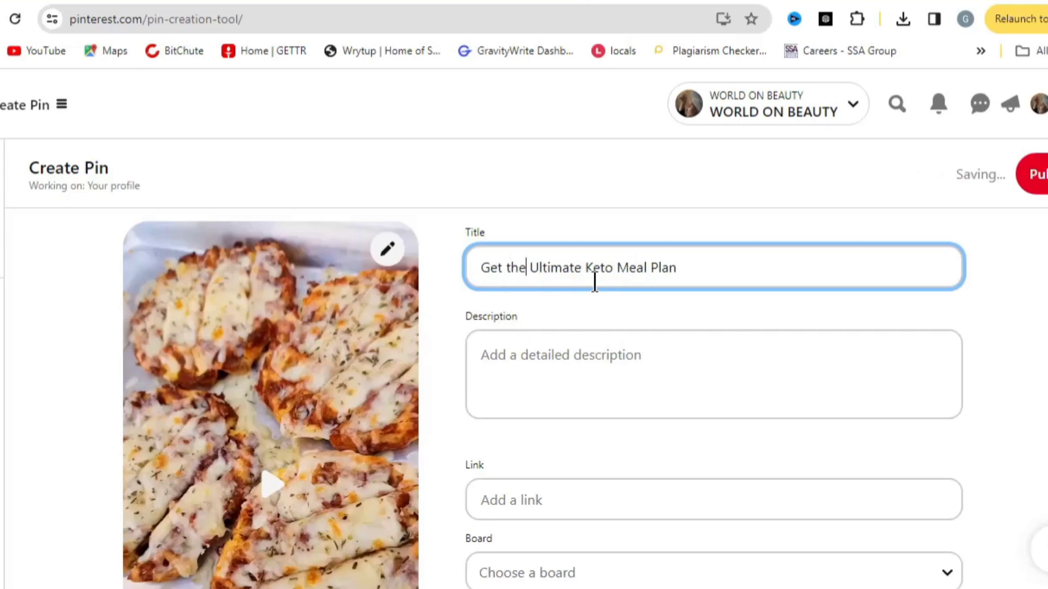
click(718, 273)
text(now)
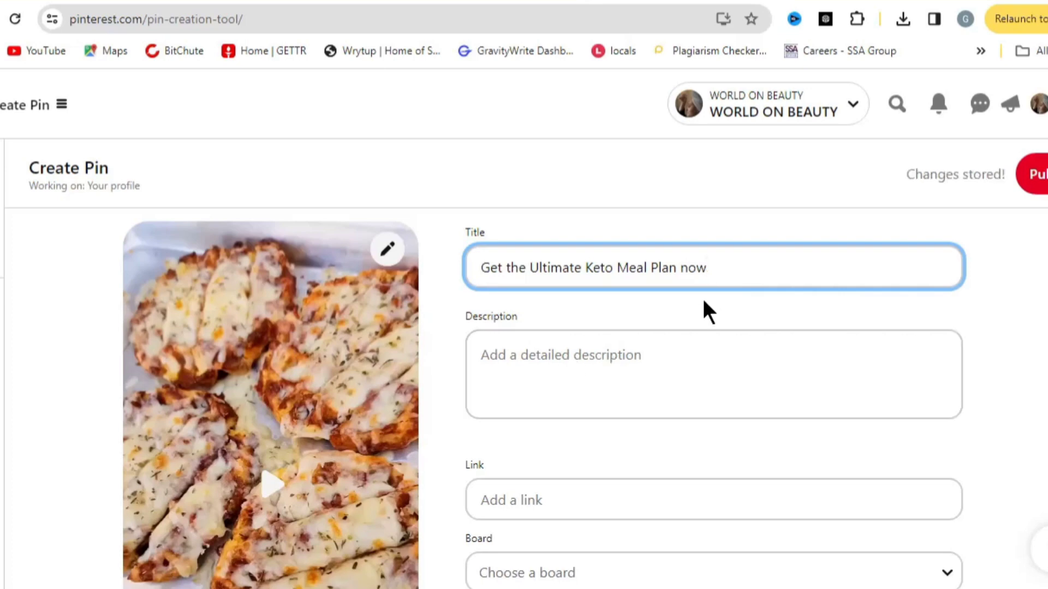
Copy the full title text "Get the Ultimate Keto Meal Plan now" into the pin's description.
drag(715, 276, 529, 275)
right_click(519, 278)
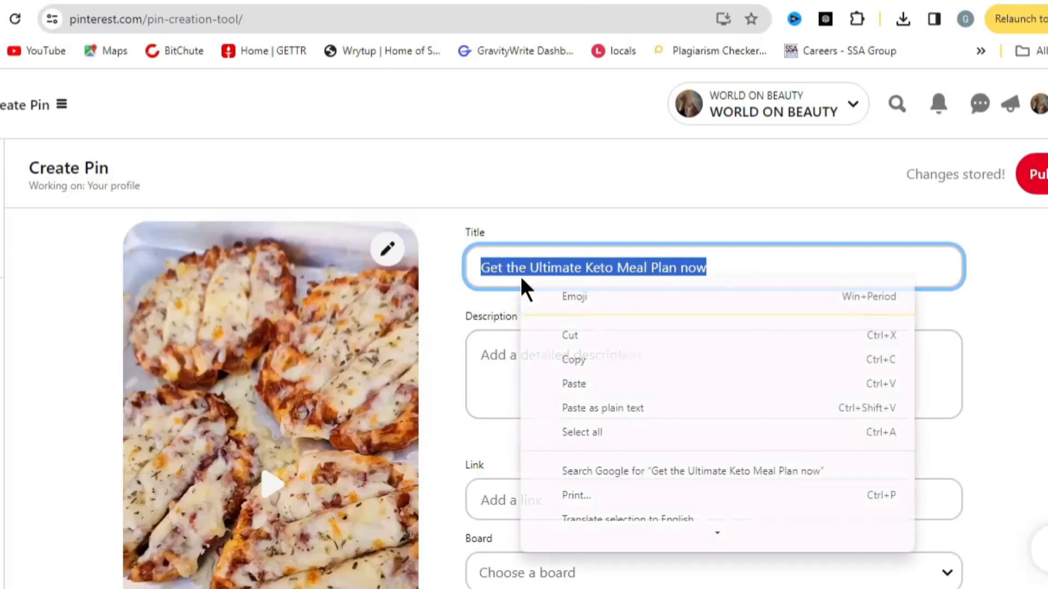
click(562, 356)
click(530, 364)
right_click(529, 364)
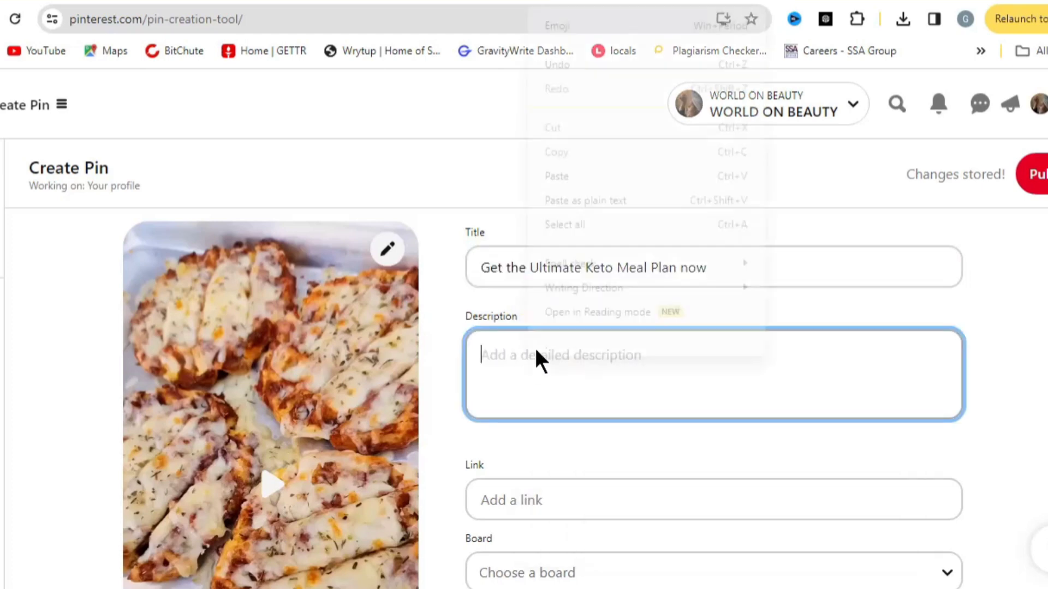
click(571, 189)
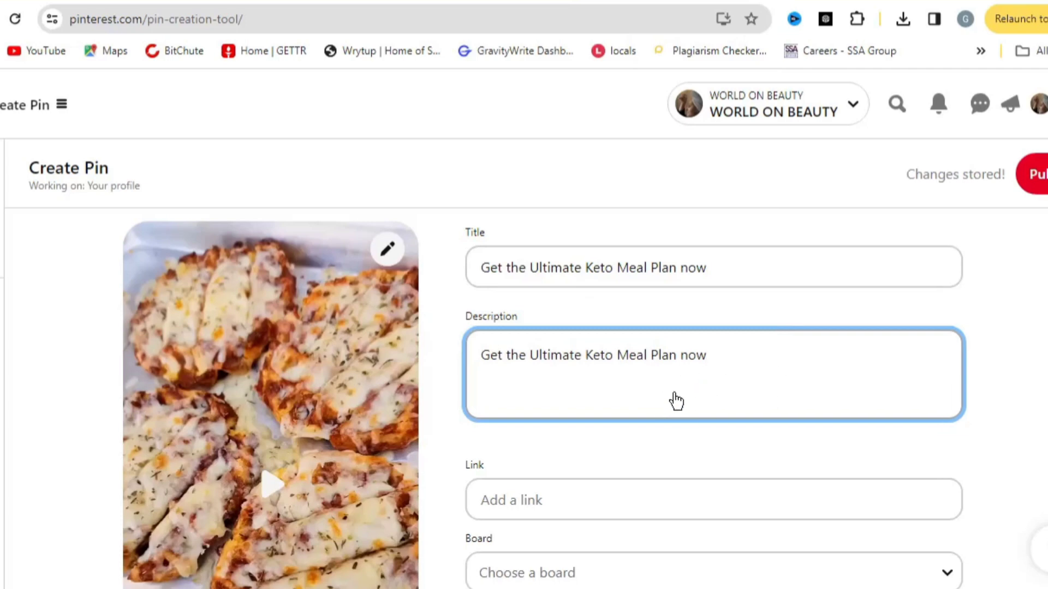
scroll(470, 393, down, 2)
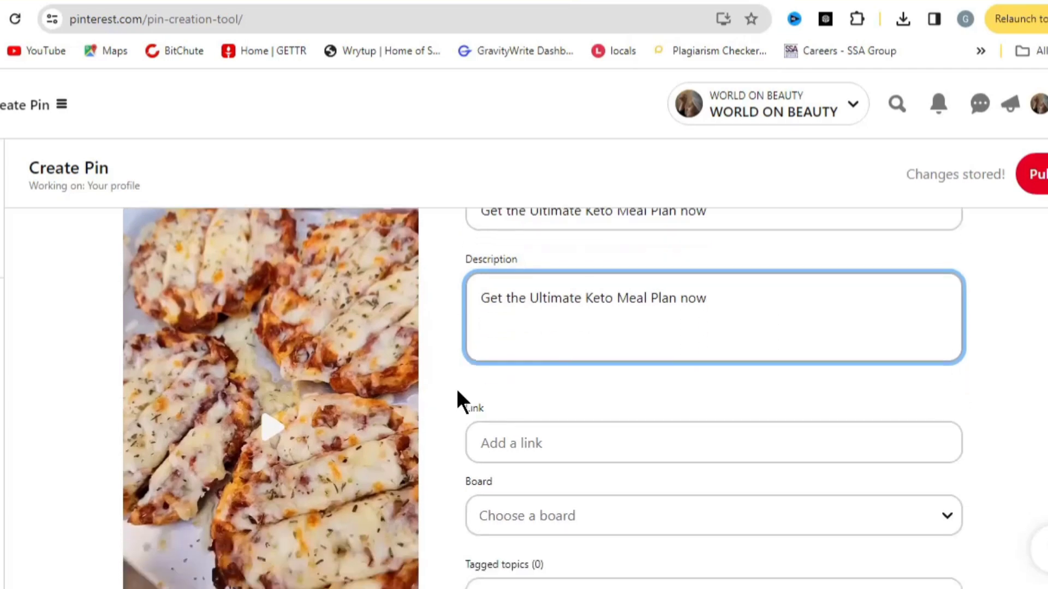
scroll(418, 396, up, 2)
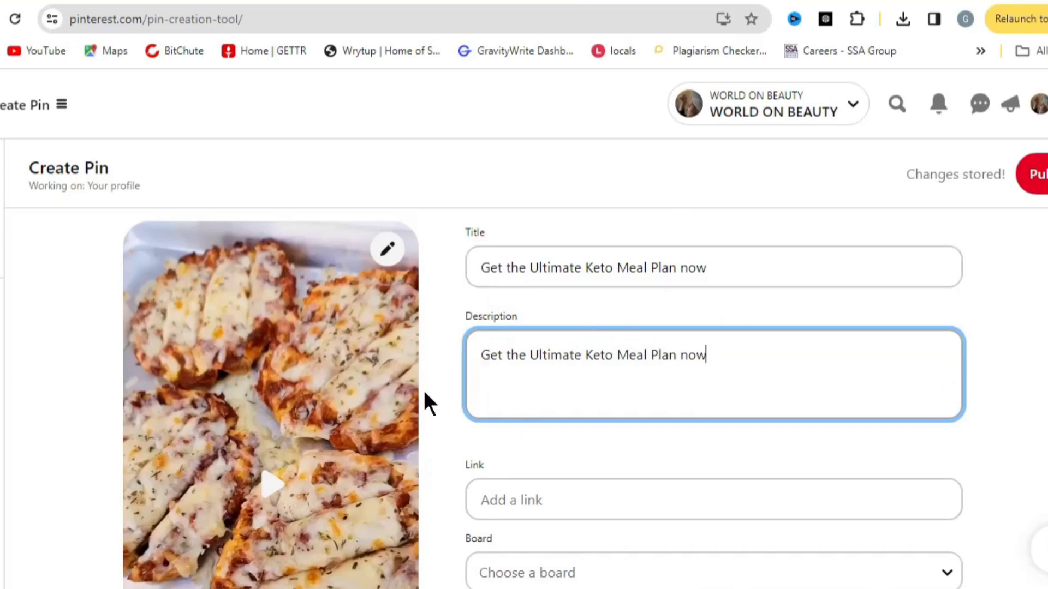
scroll(424, 389, down, 2)
scroll(428, 469, up, 2)
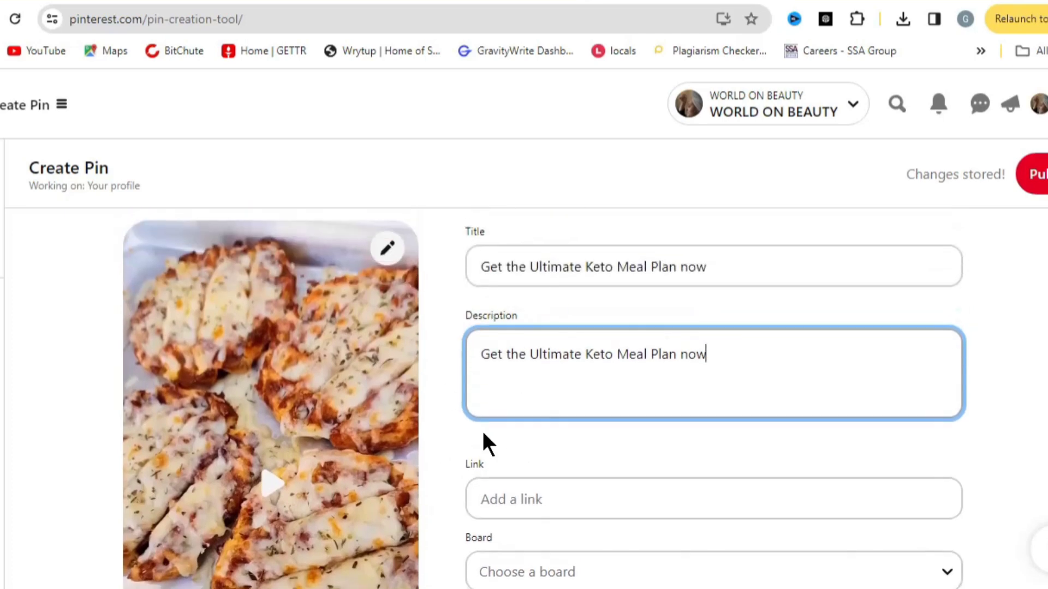
scroll(489, 428, down, 2)
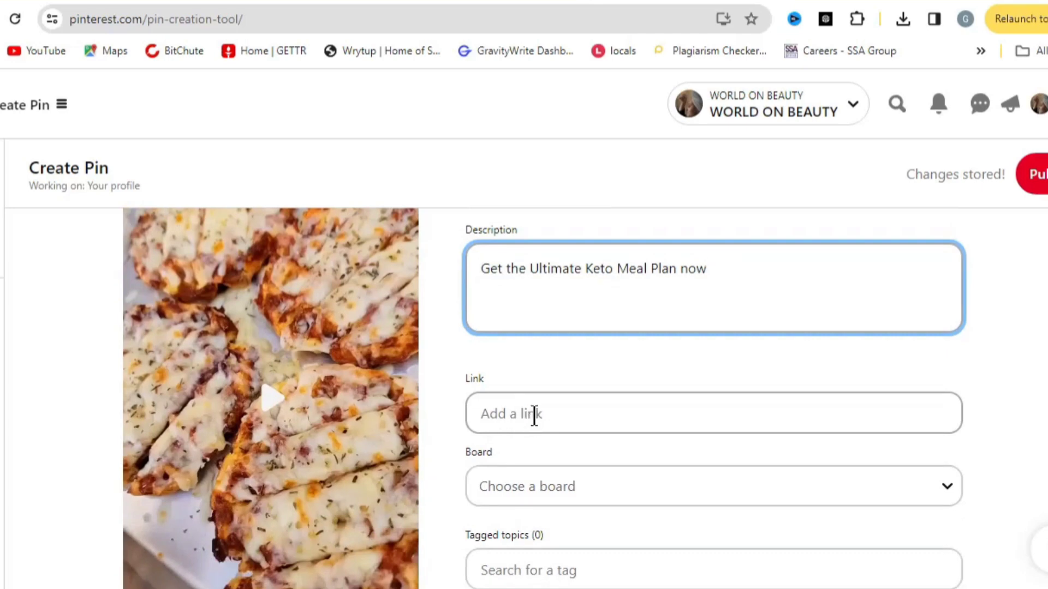
key(ctrl+Tab)
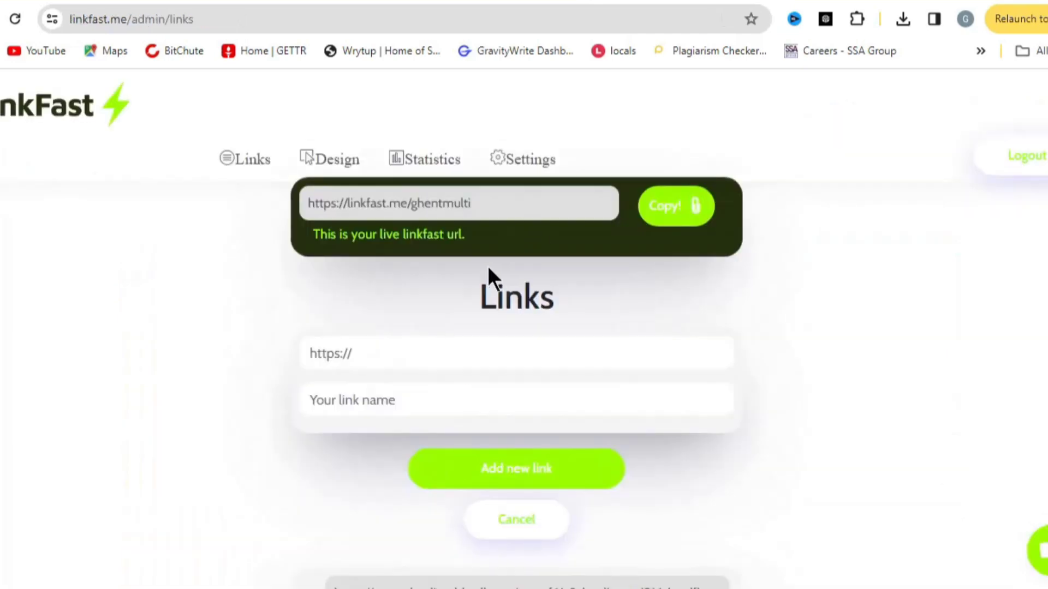
click(677, 213)
click(682, 221)
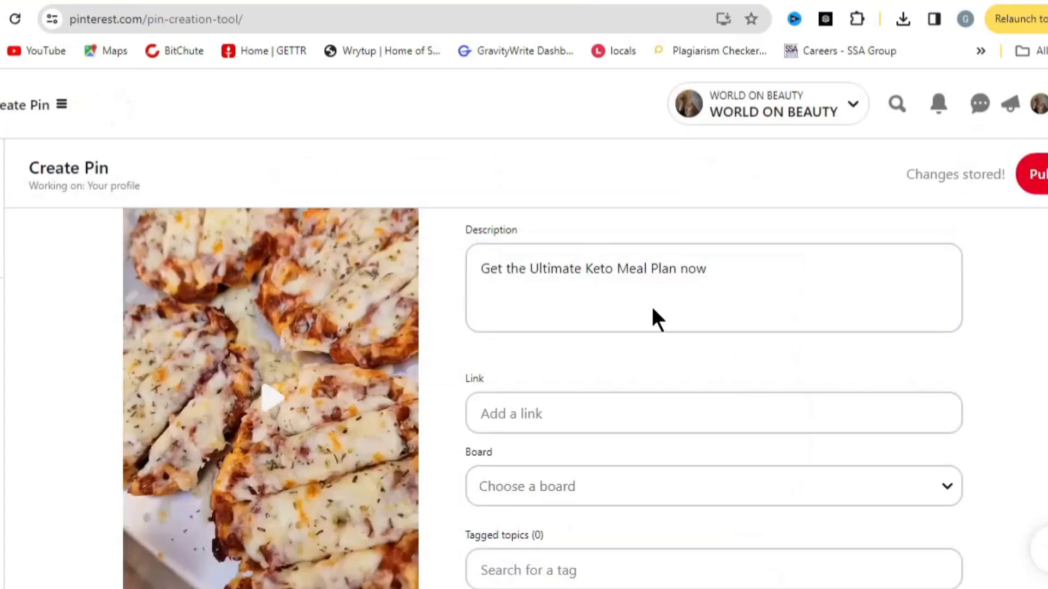
click(653, 318)
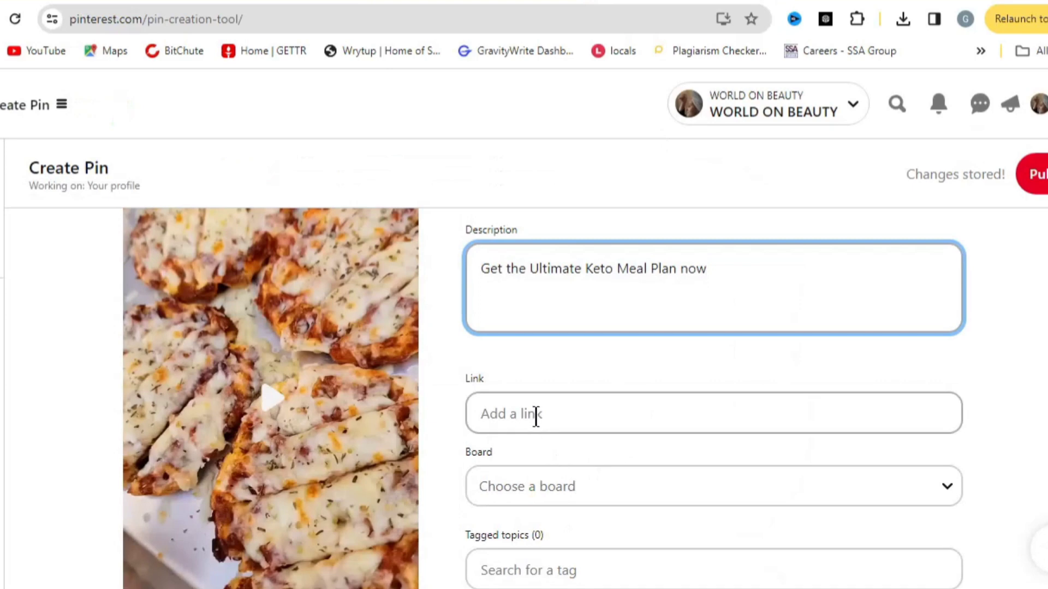
click(535, 415)
right_click(536, 413)
click(581, 227)
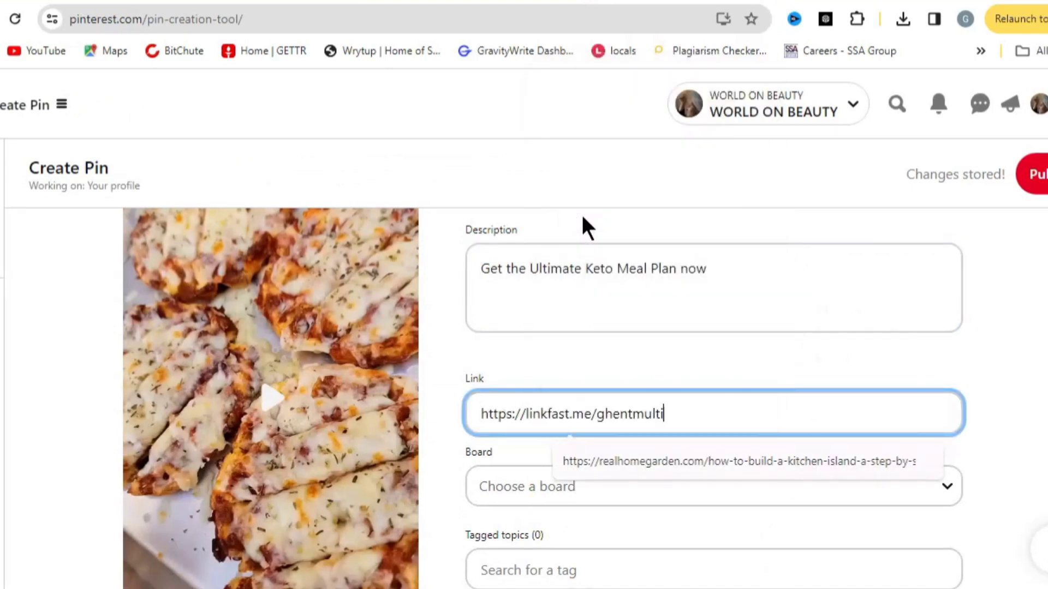
Create a new non-secret board named "Keto Diet" and assign it to the pin.
scroll(554, 369, down, 3)
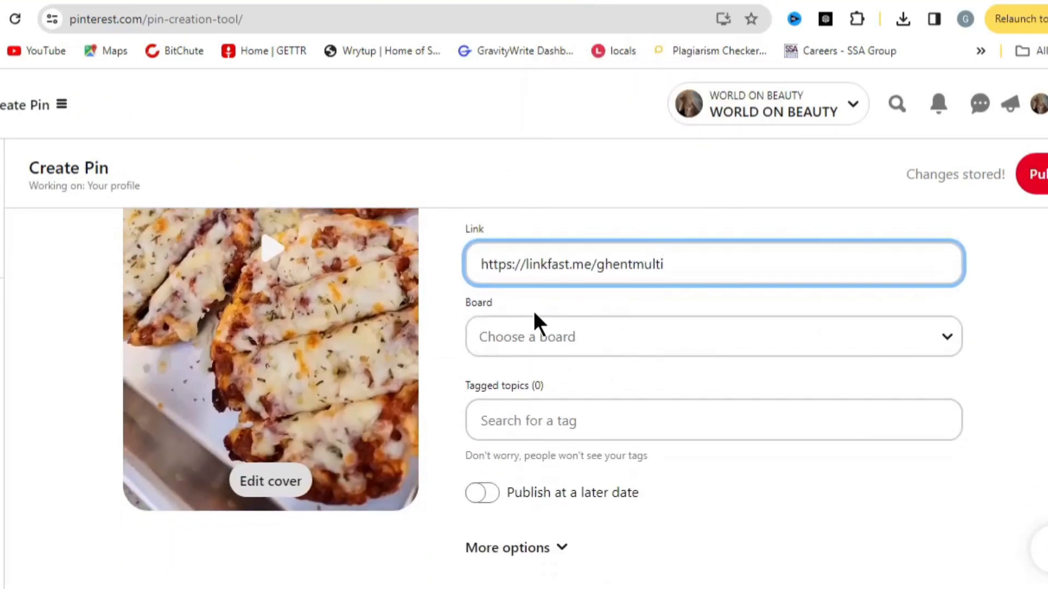
scroll(539, 320, up, 1)
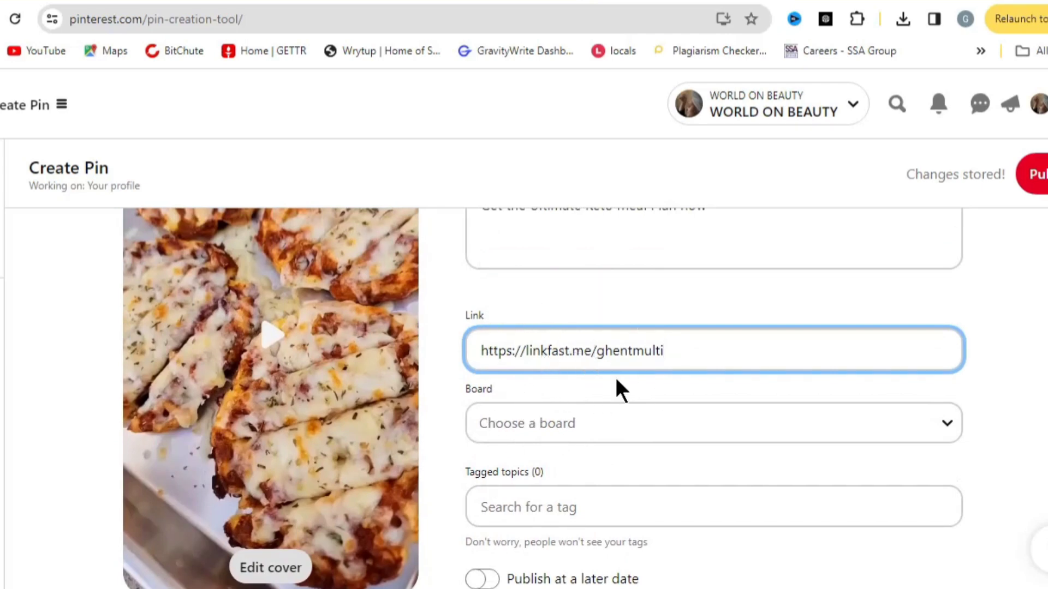
click(570, 433)
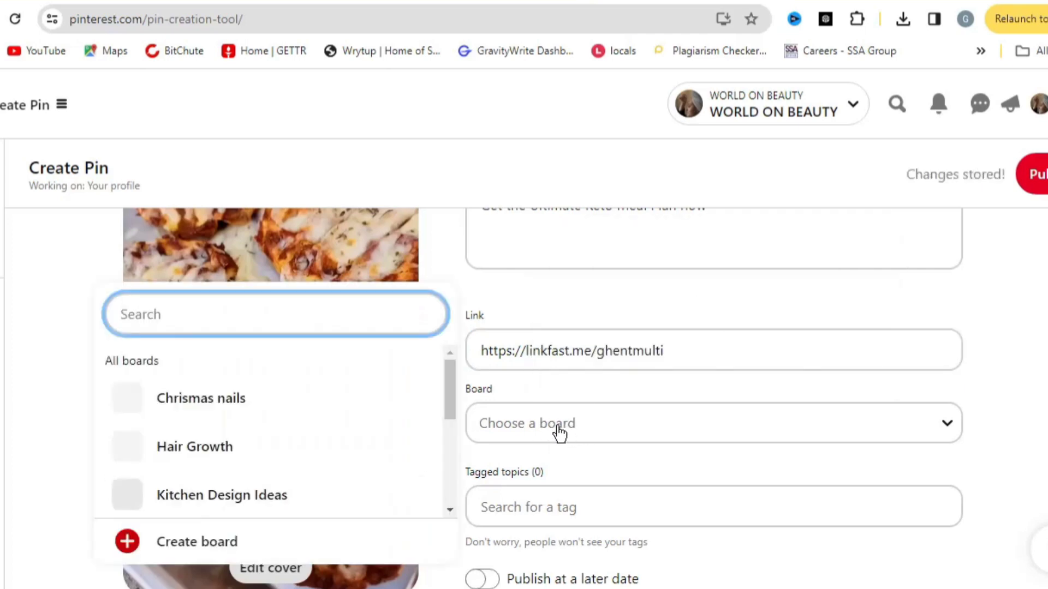
scroll(264, 464, down, 2)
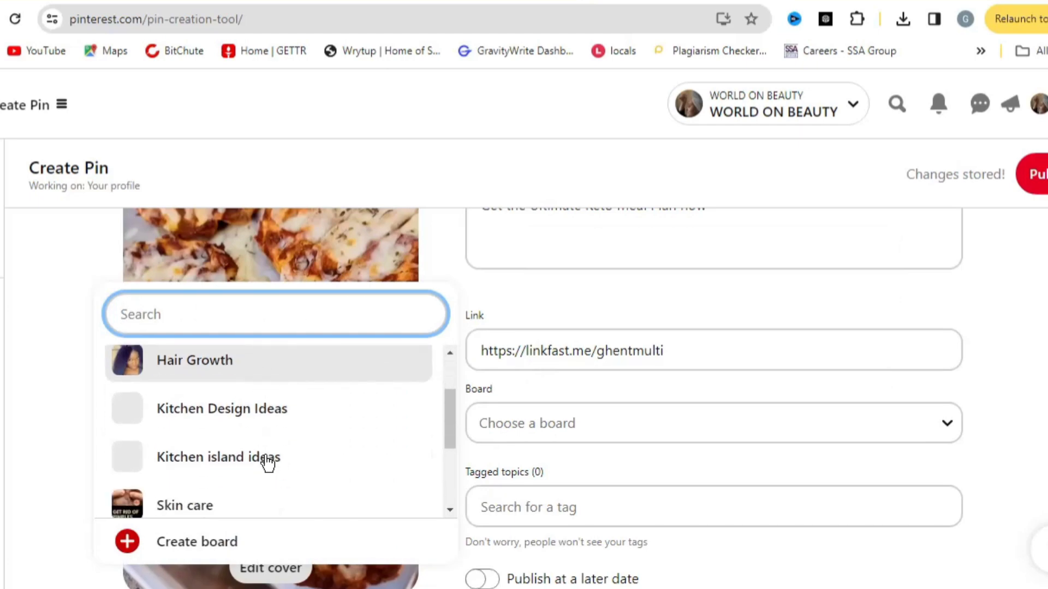
scroll(283, 474, down, 2)
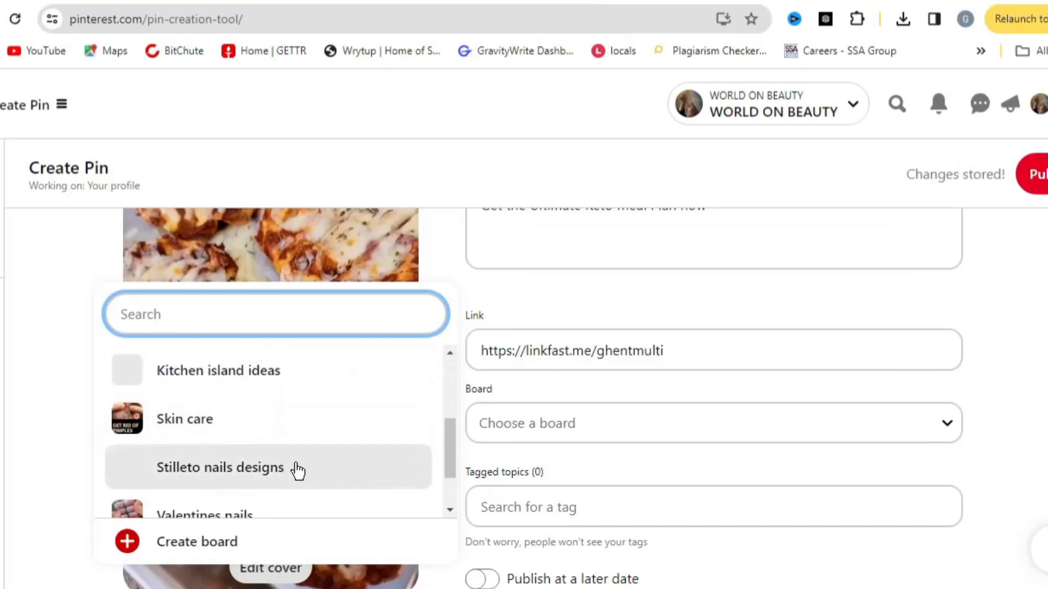
scroll(297, 470, down, 2)
scroll(281, 483, down, 2)
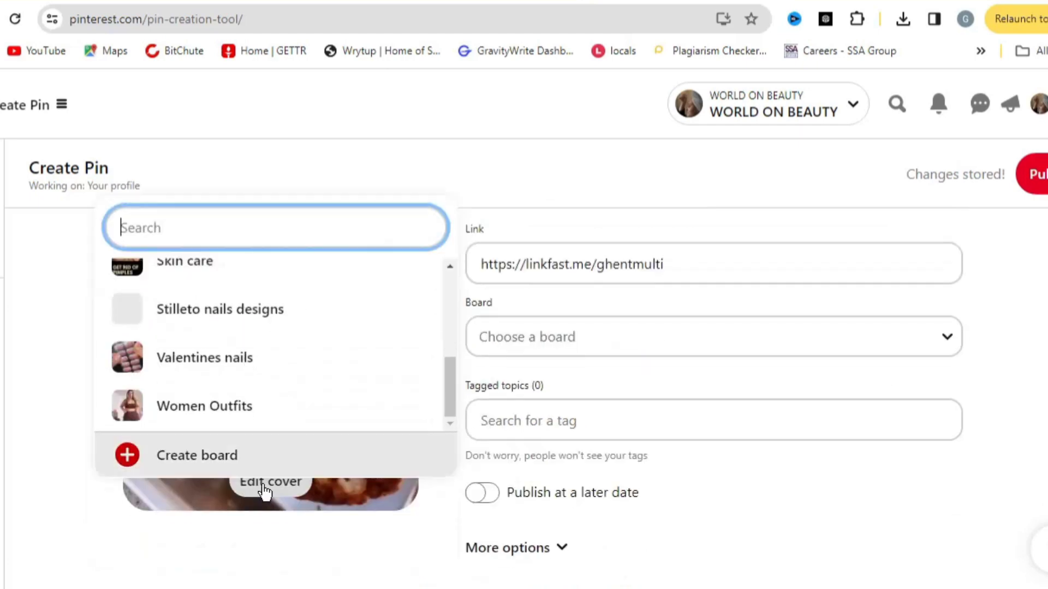
click(212, 461)
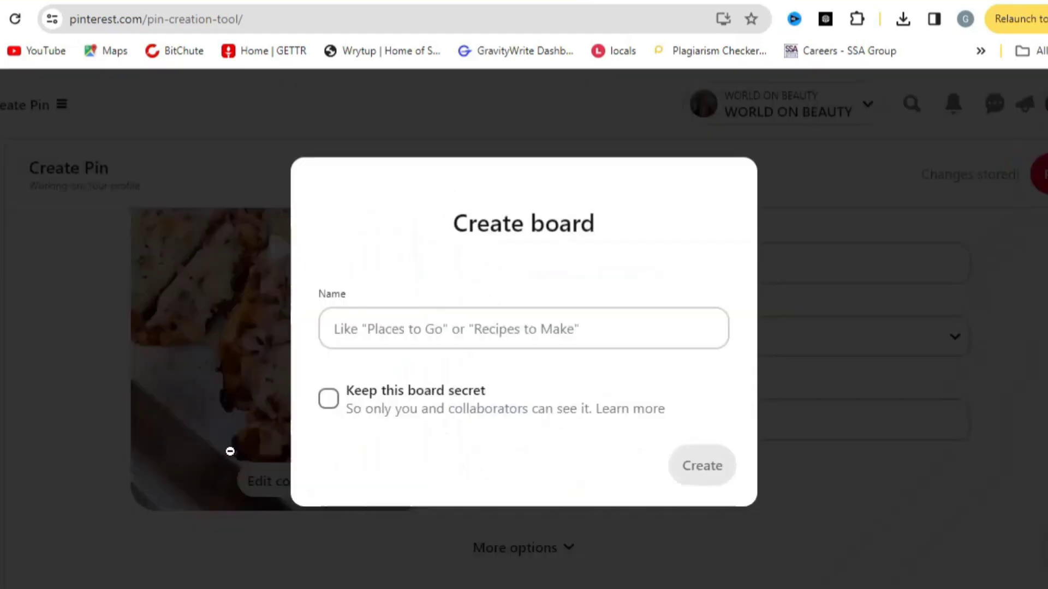
click(410, 334)
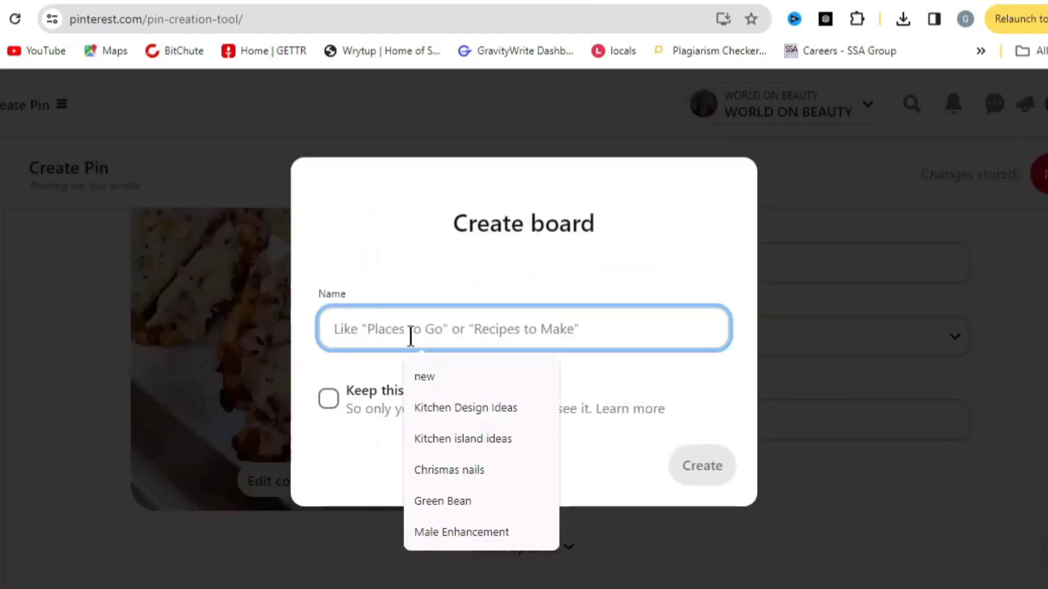
text(Keto Diet)
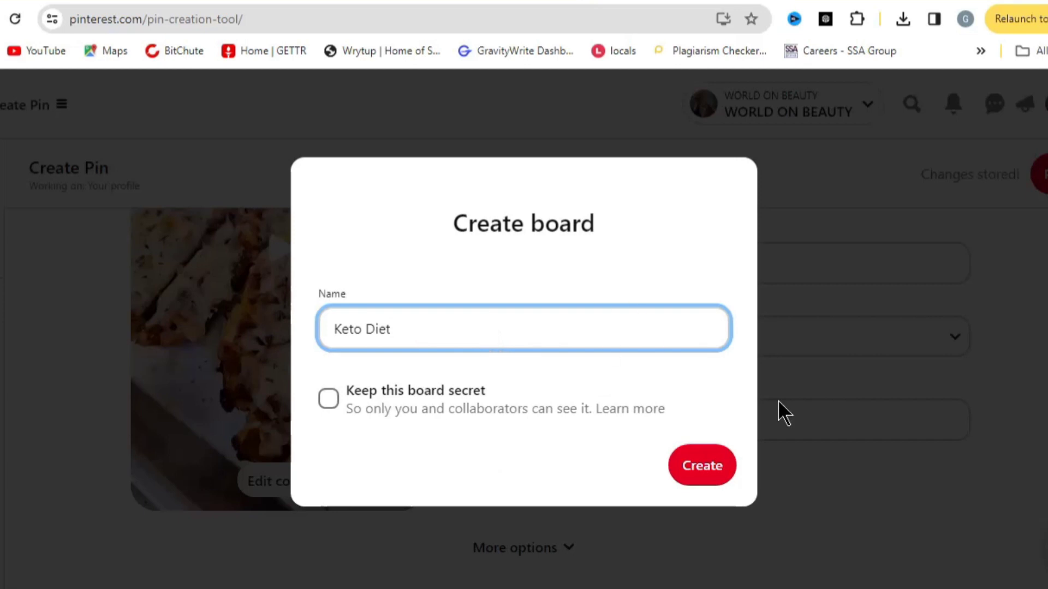
click(712, 467)
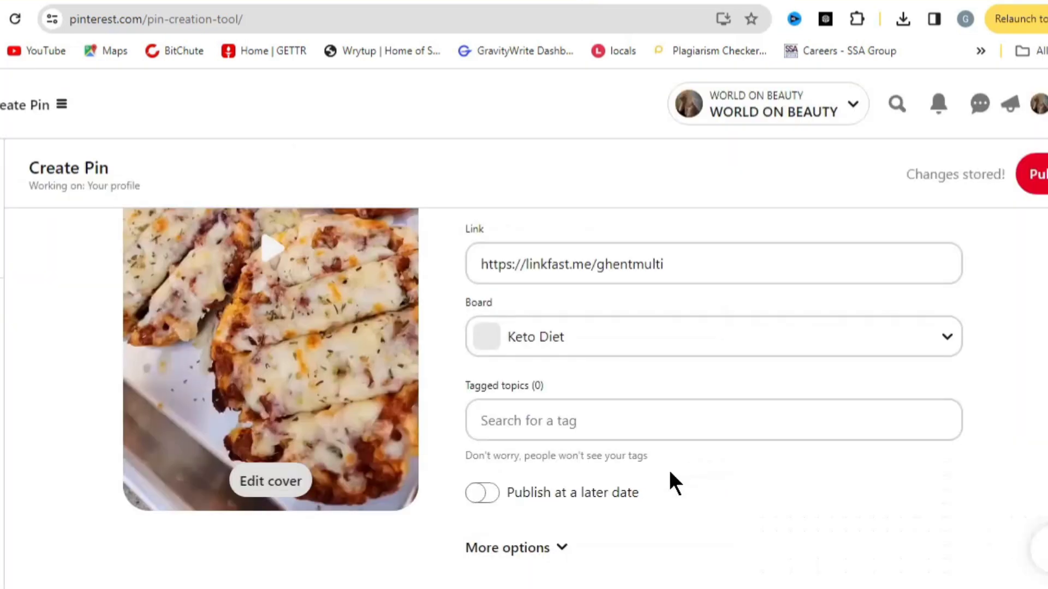
Search the pin's tagged topics for "ket" and add the "keto recipes" tag.
click(559, 425)
text(ket)
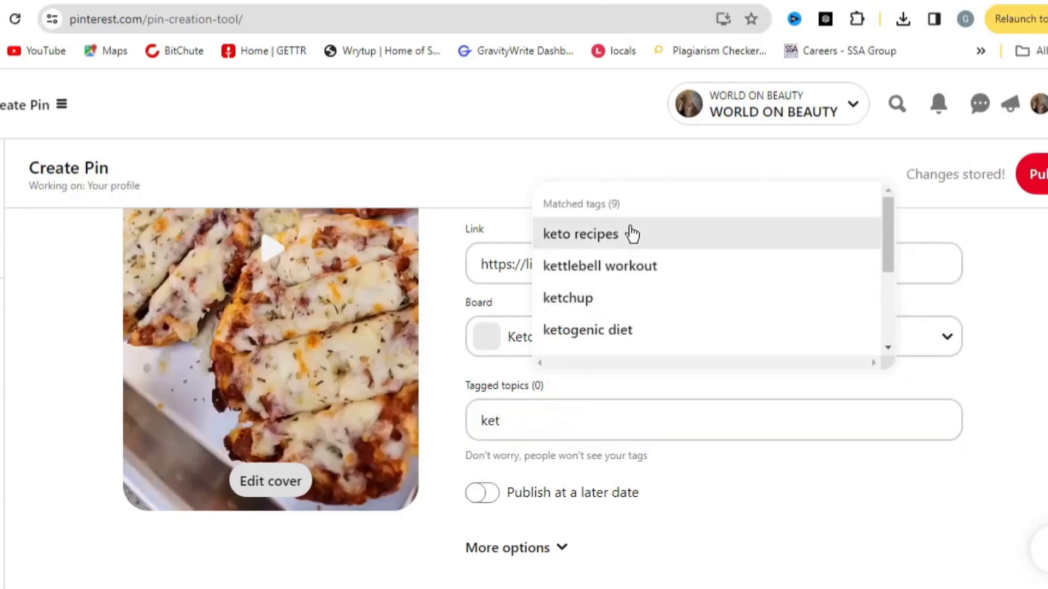
click(627, 234)
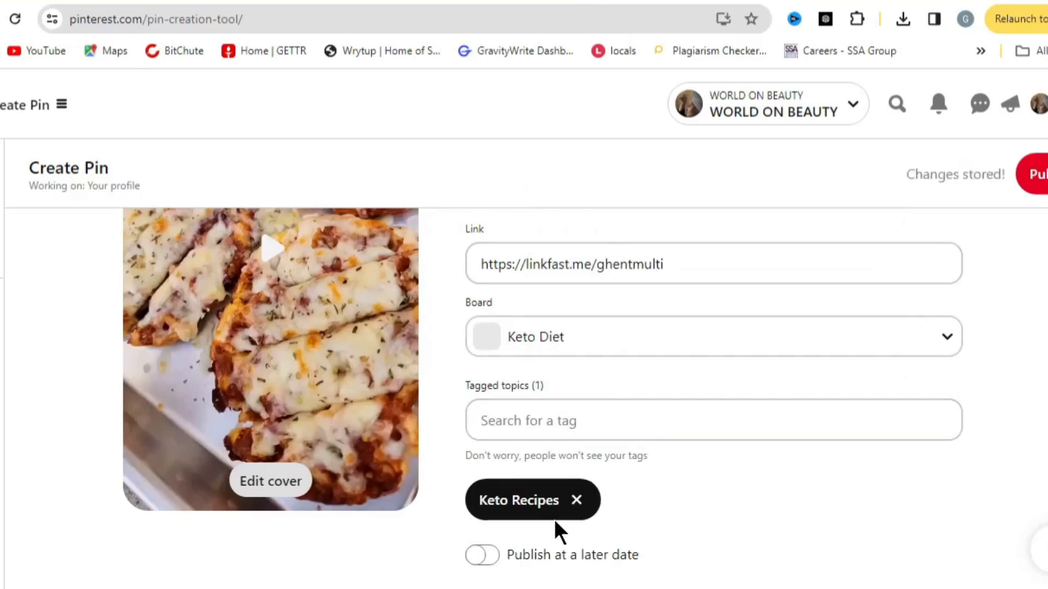
Check the pin's title, description and link, and publish the keto video pin.
scroll(564, 474, up, 2)
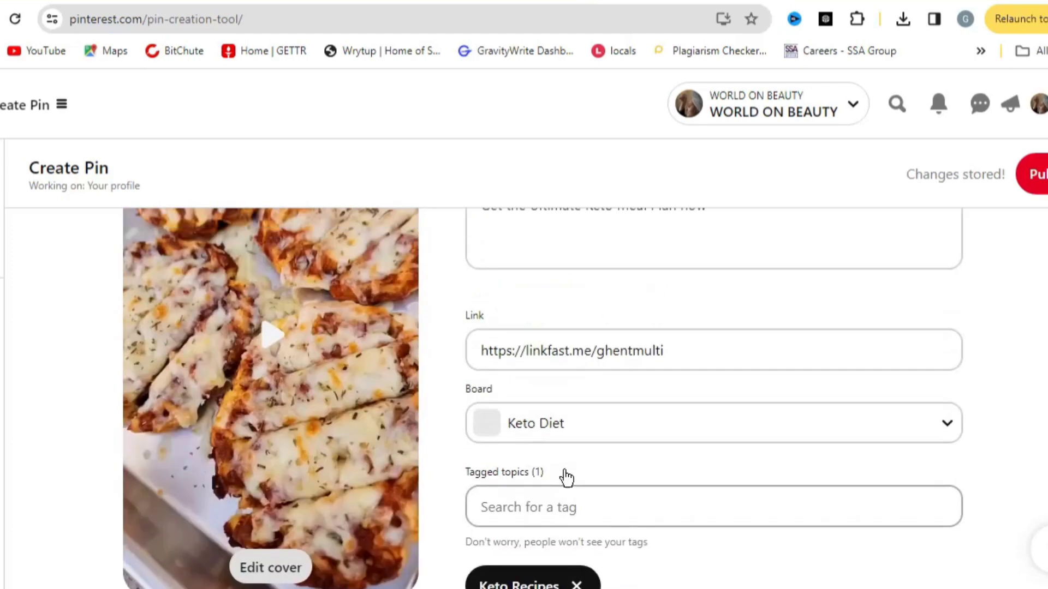
scroll(597, 486, up, 3)
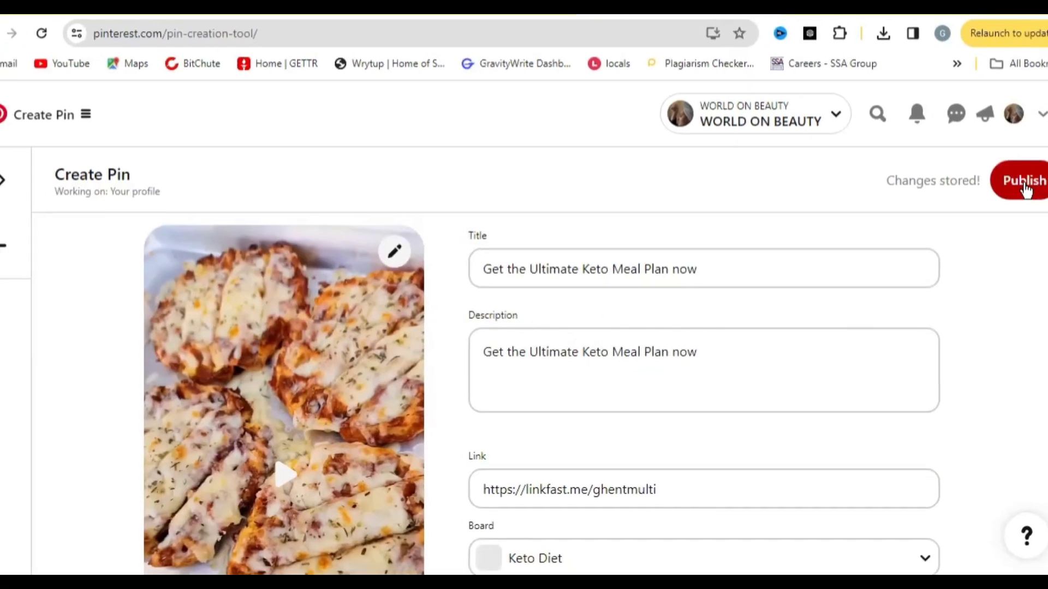
click(1040, 180)
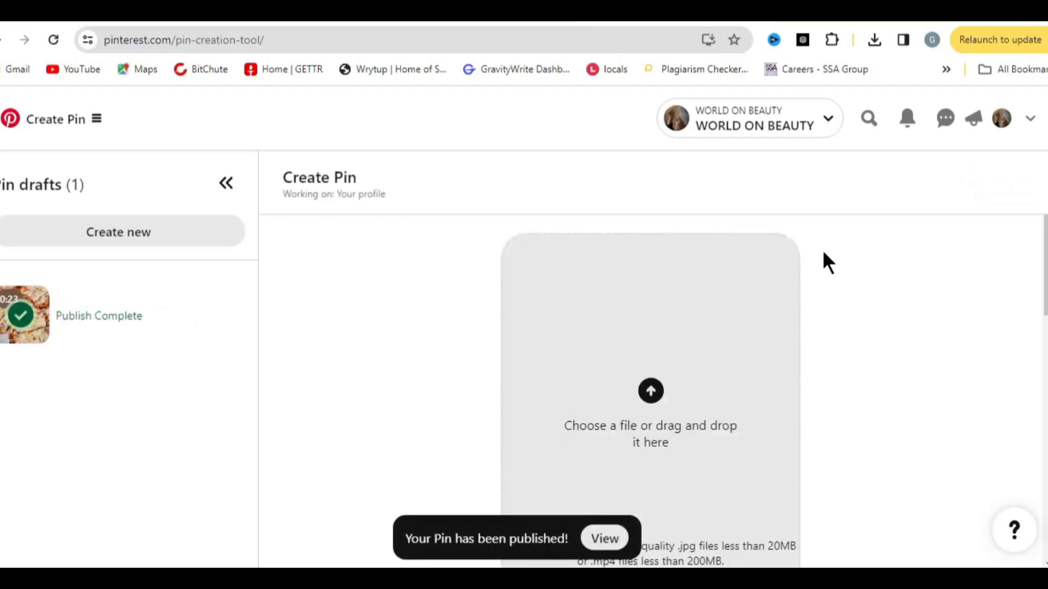
View the published pin, pause its video, and review its title, link, statistics, description and comments section.
click(607, 538)
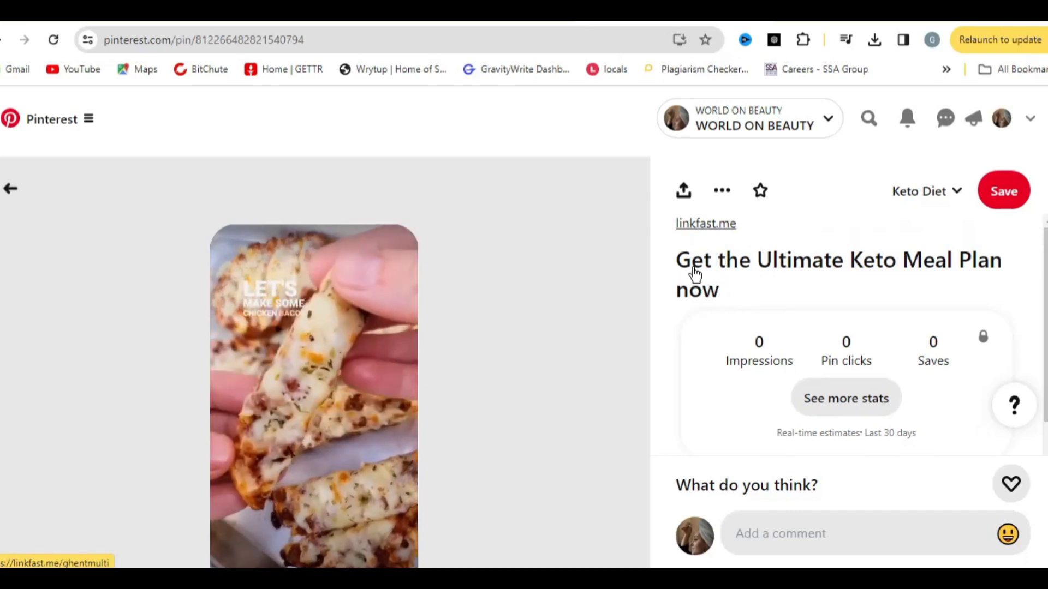
scroll(694, 280, down, 2)
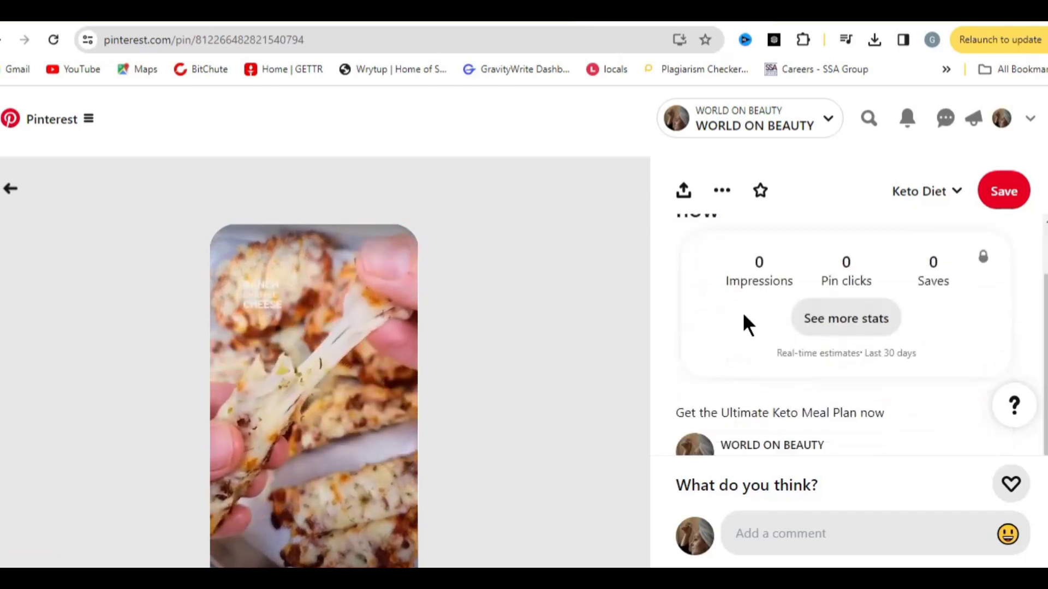
scroll(744, 323, up, 2)
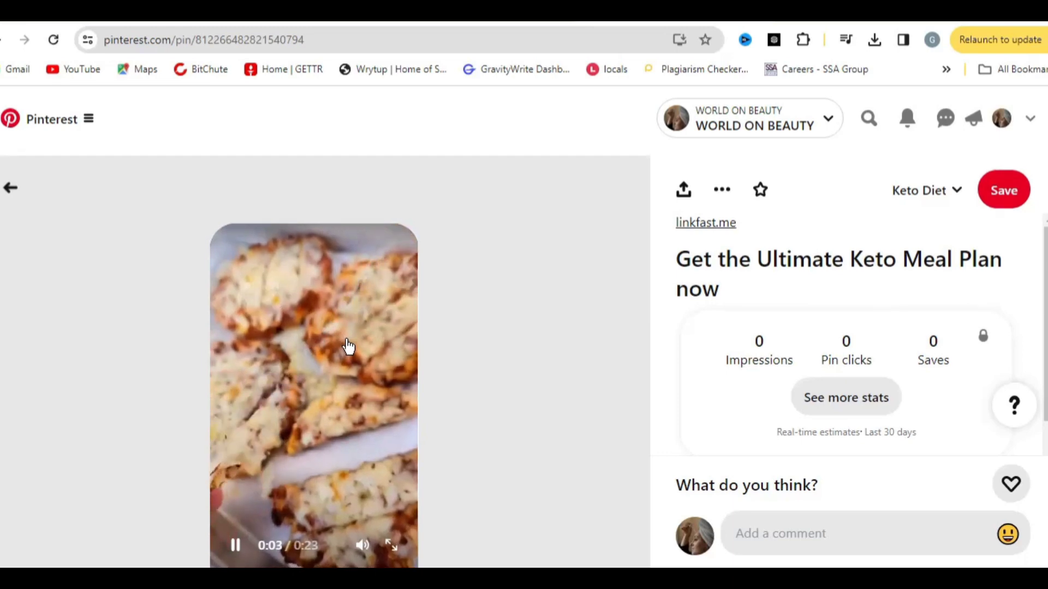
scroll(348, 347, down, 1)
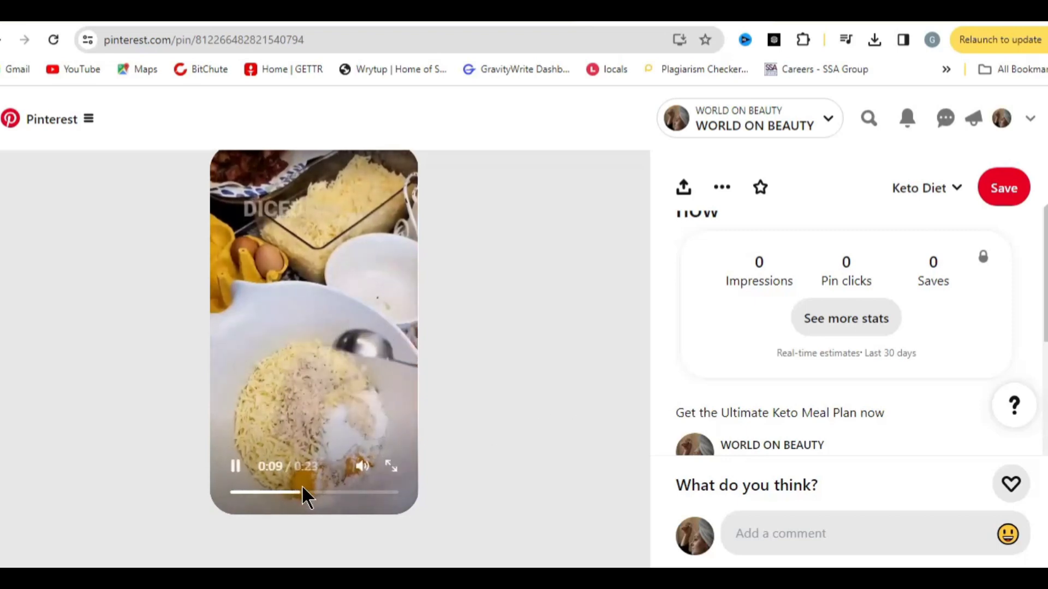
click(235, 465)
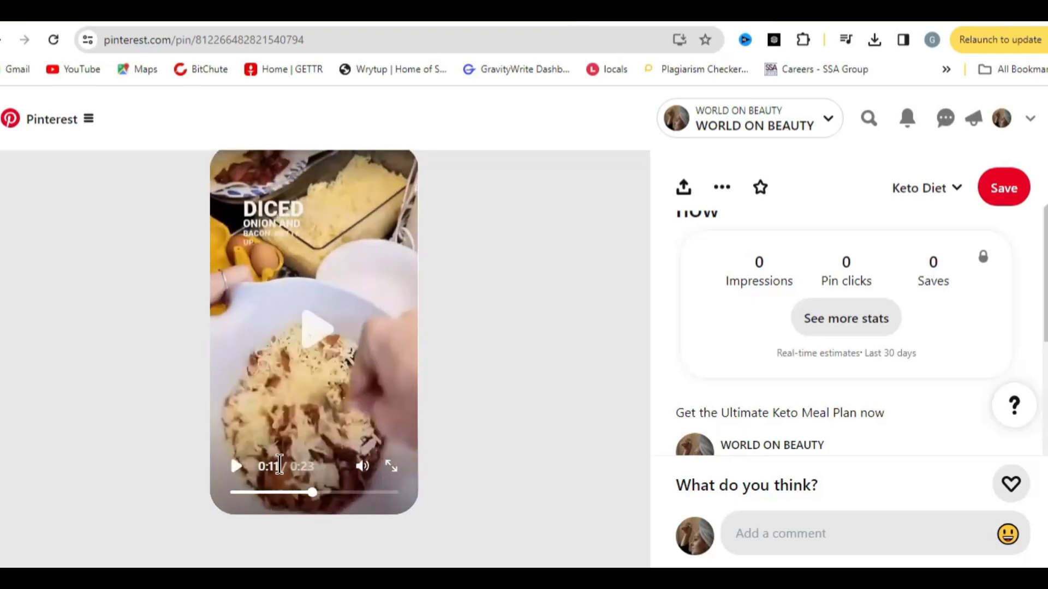
scroll(764, 305, up, 2)
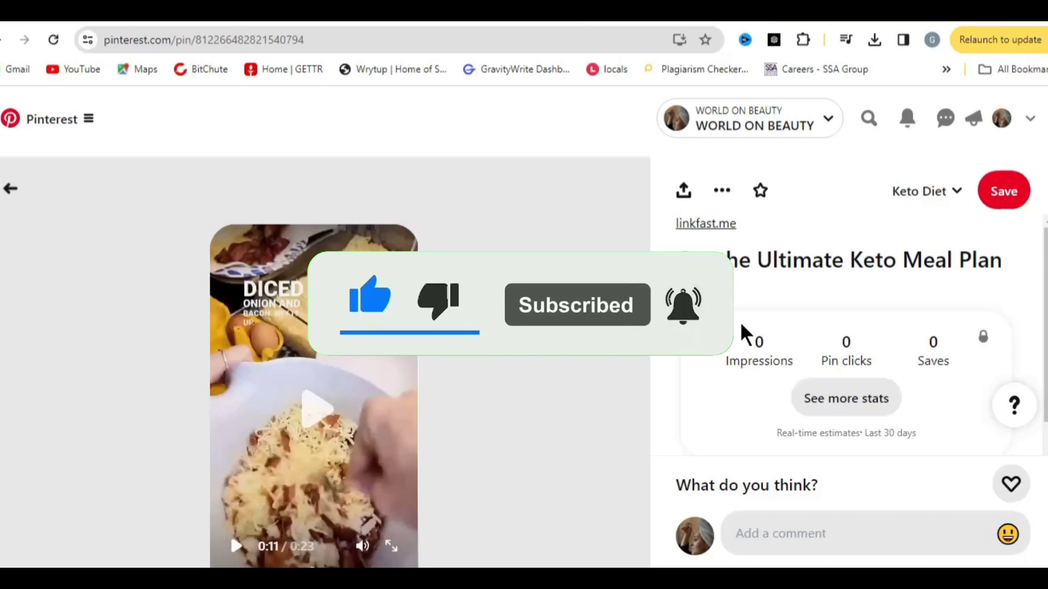
scroll(744, 325, down, 1)
scroll(744, 325, down, 4)
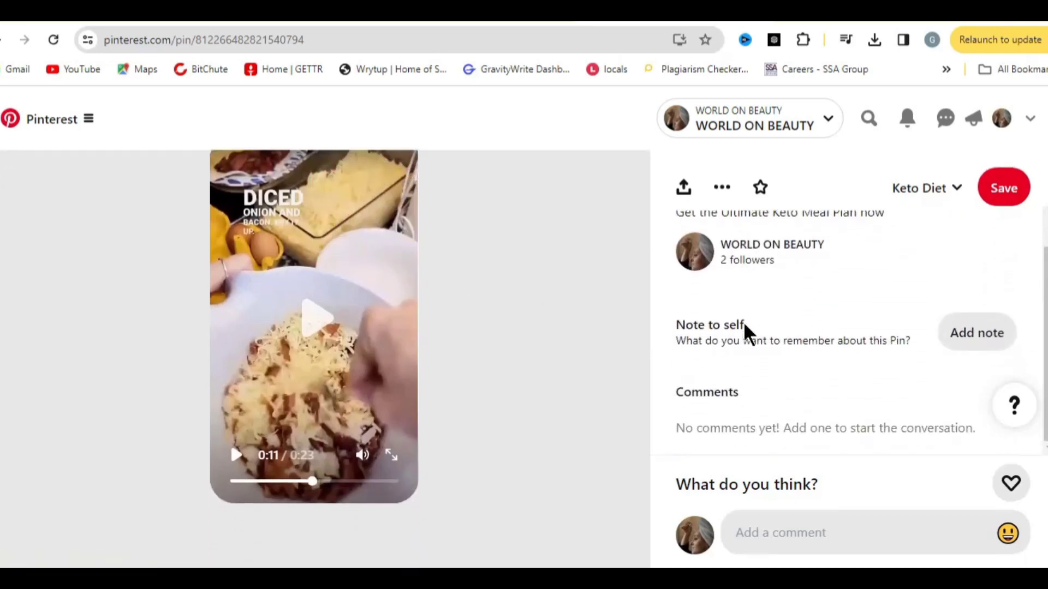
scroll(744, 326, up, 2)
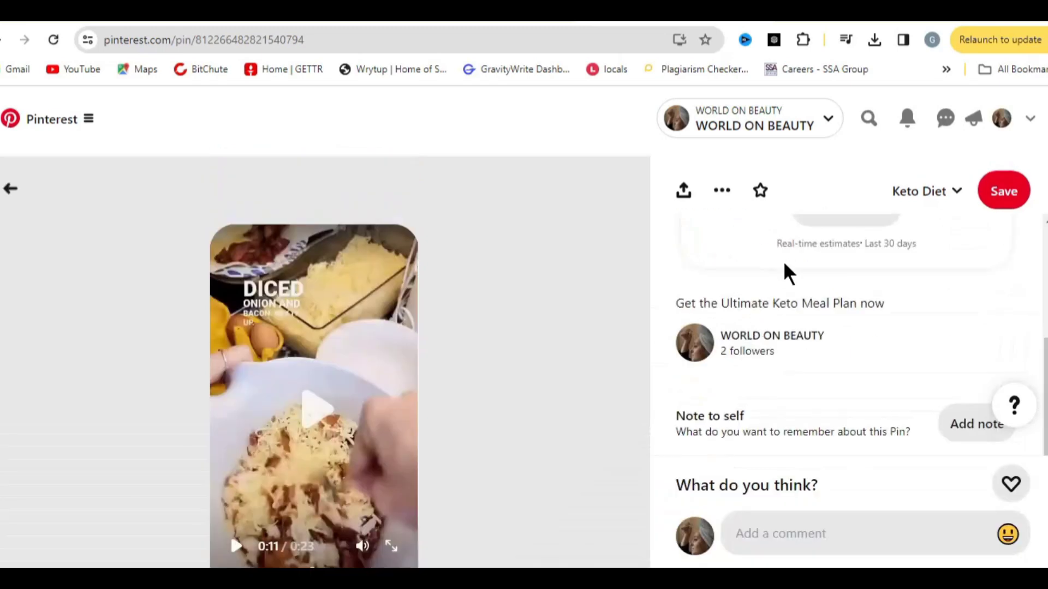
scroll(786, 272, up, 3)
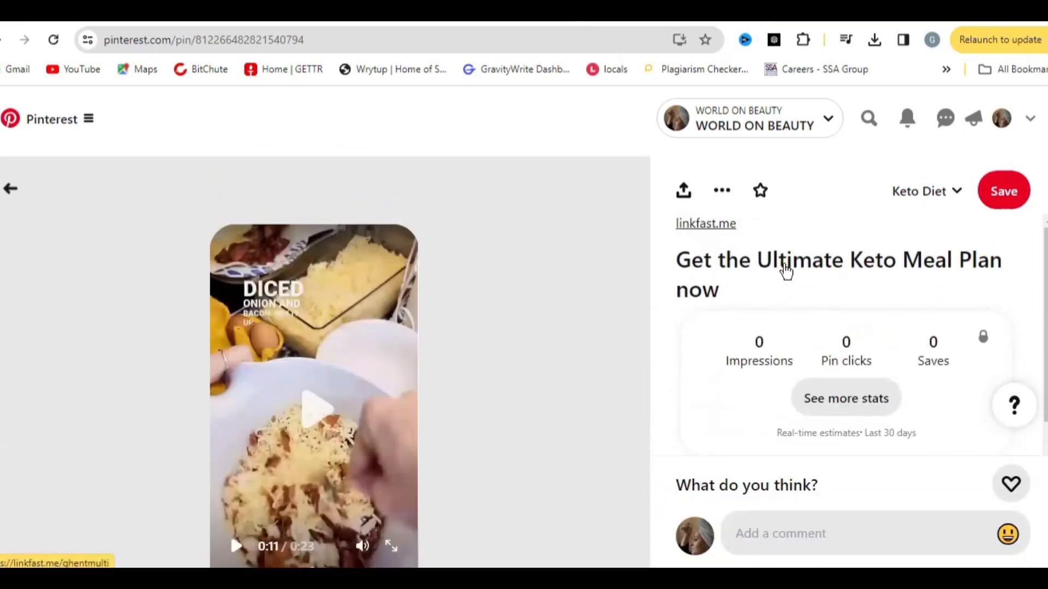